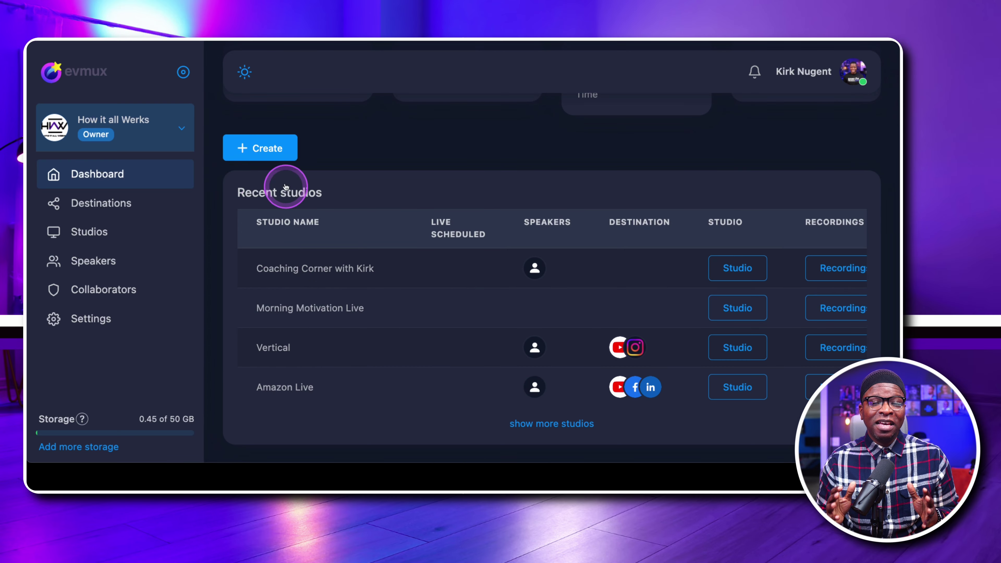
pyautogui.click(258, 147)
pyautogui.click(714, 87)
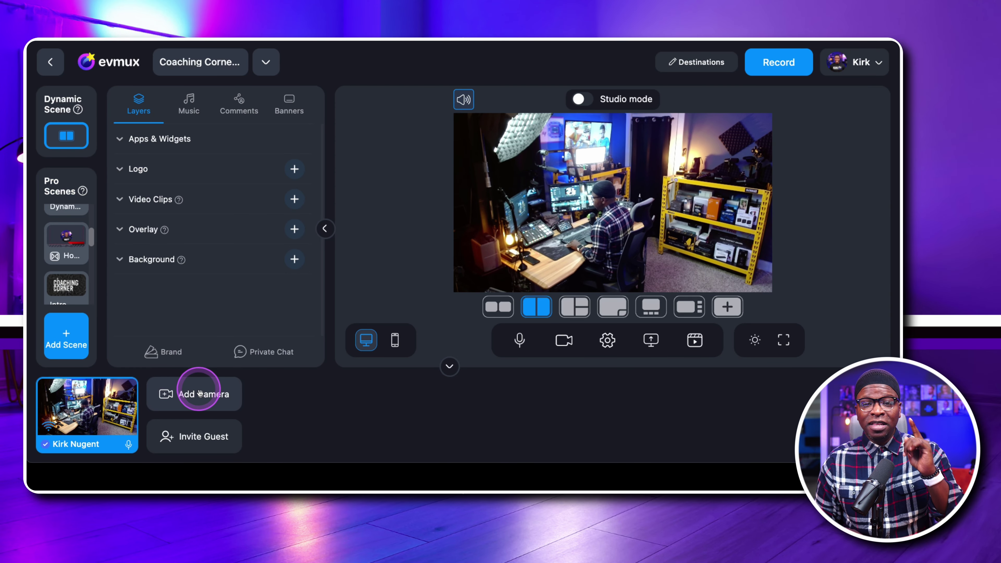
pyautogui.click(204, 437)
pyautogui.click(300, 215)
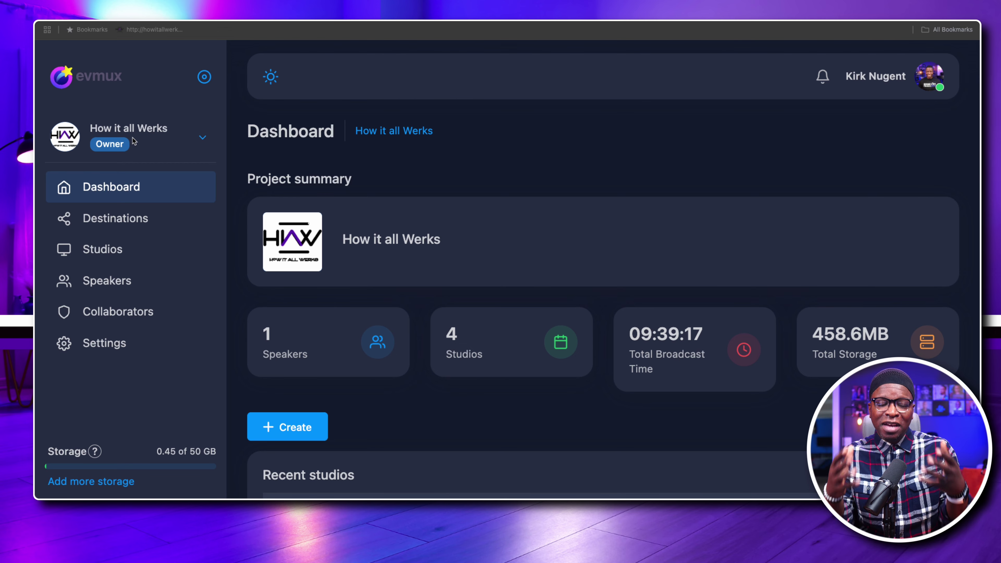
# Look through the list of other projects available to switch to from How it all Werks.
pyautogui.click(204, 140)
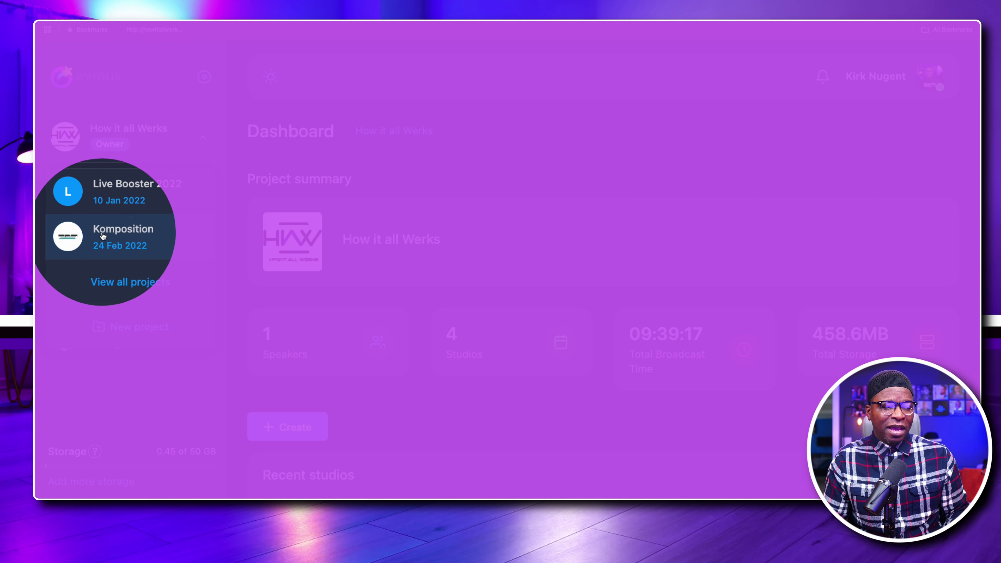
pyautogui.click(103, 235)
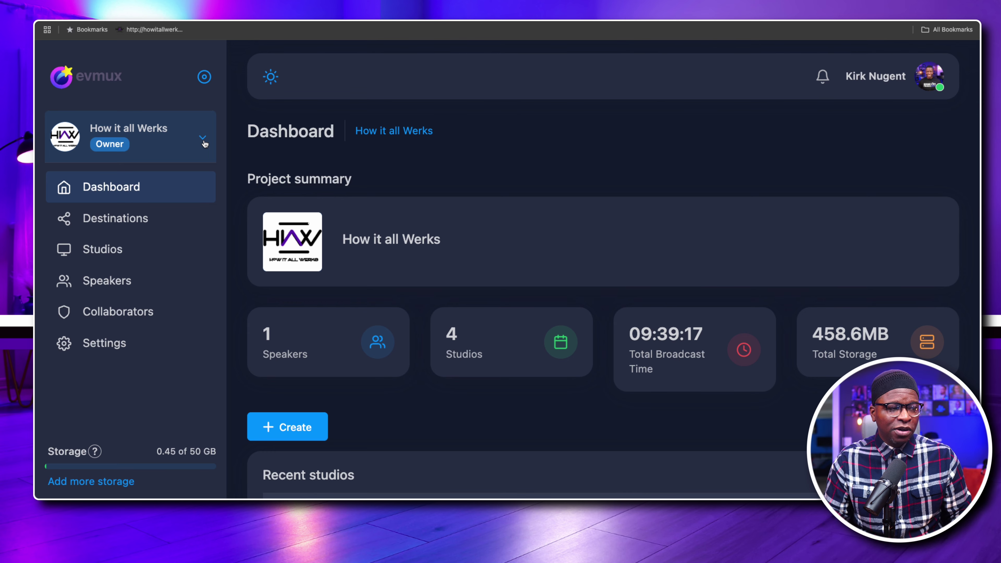
# Examine the project summary, the statistics and the recent studios on the How it all Werks dashboard.
pyautogui.scroll(-2, 355, 185)
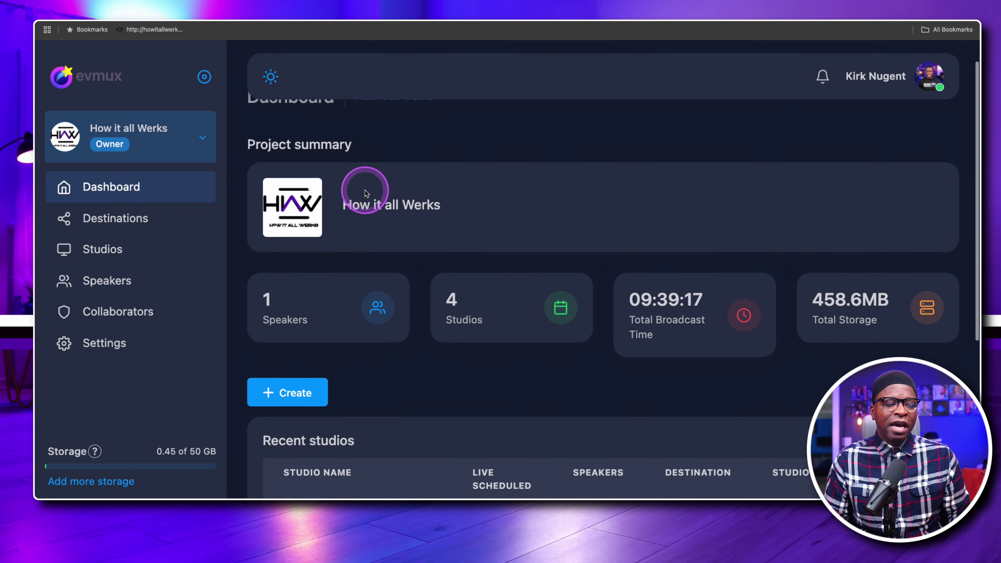
pyautogui.scroll(1, 366, 193)
pyautogui.scroll(-6, 366, 193)
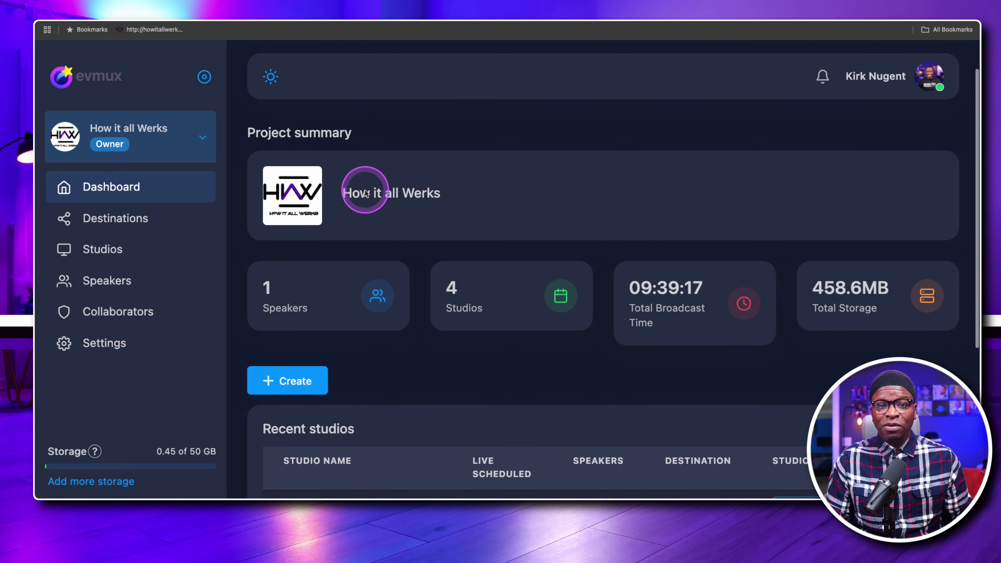
pyautogui.scroll(-2, 374, 201)
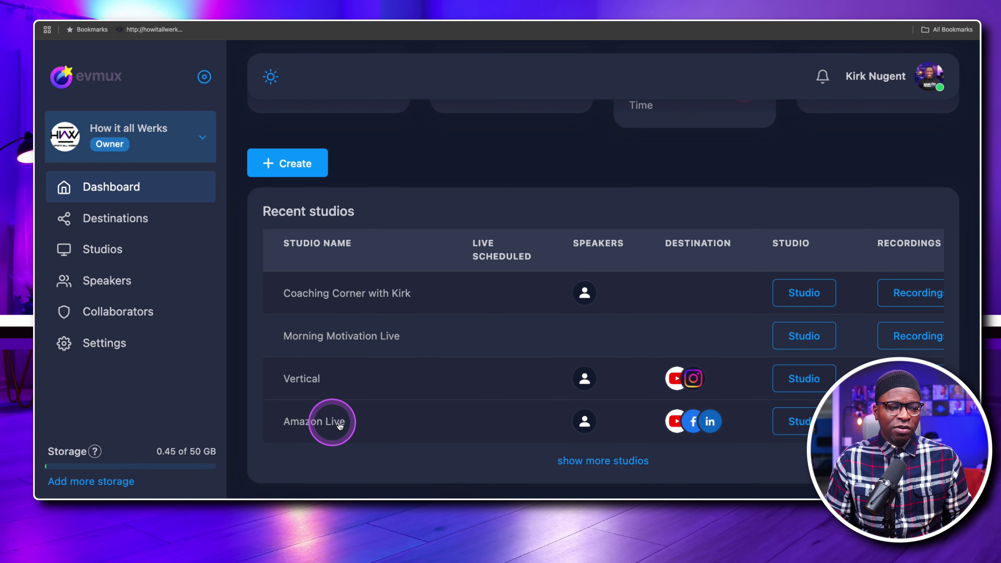
pyautogui.scroll(5, 401, 362)
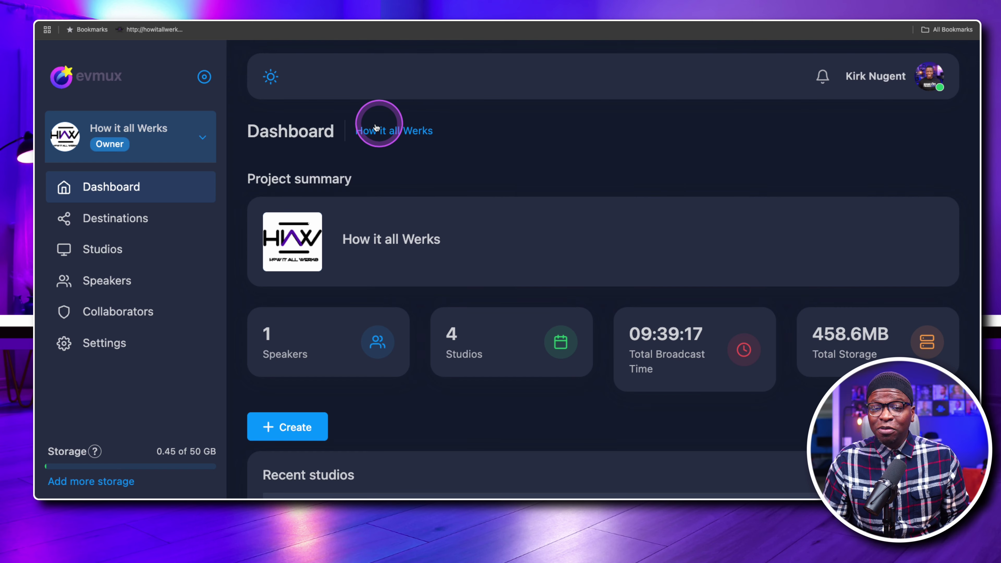
# Switch the console to the light theme and back to the dark theme.
pyautogui.click(271, 79)
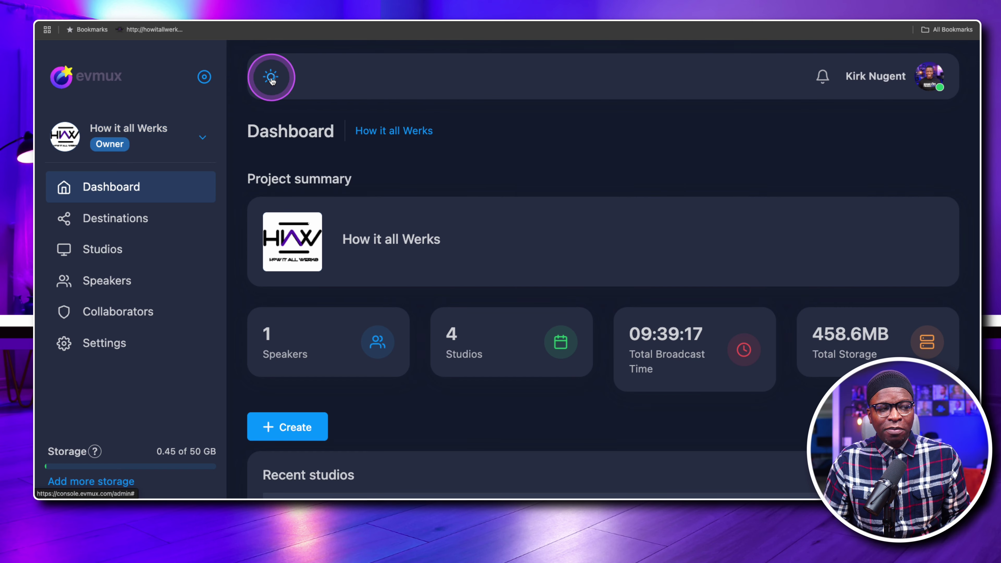
pyautogui.click(272, 80)
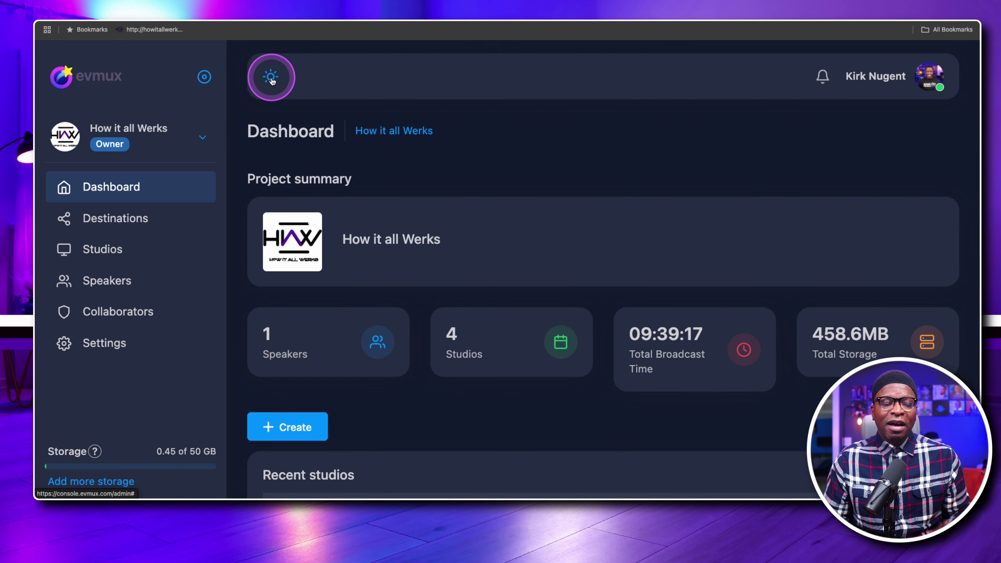
pyautogui.click(272, 80)
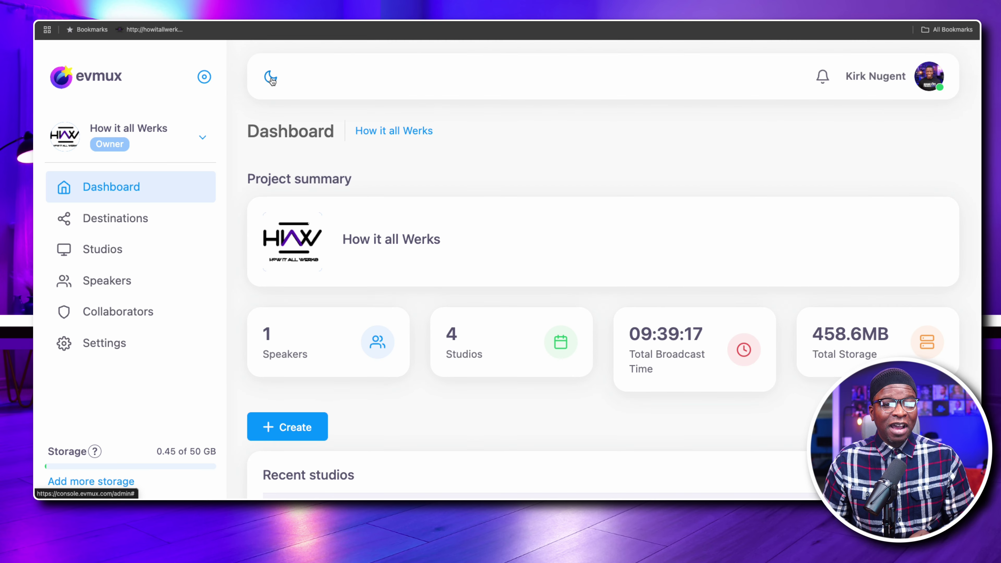
pyautogui.click(272, 80)
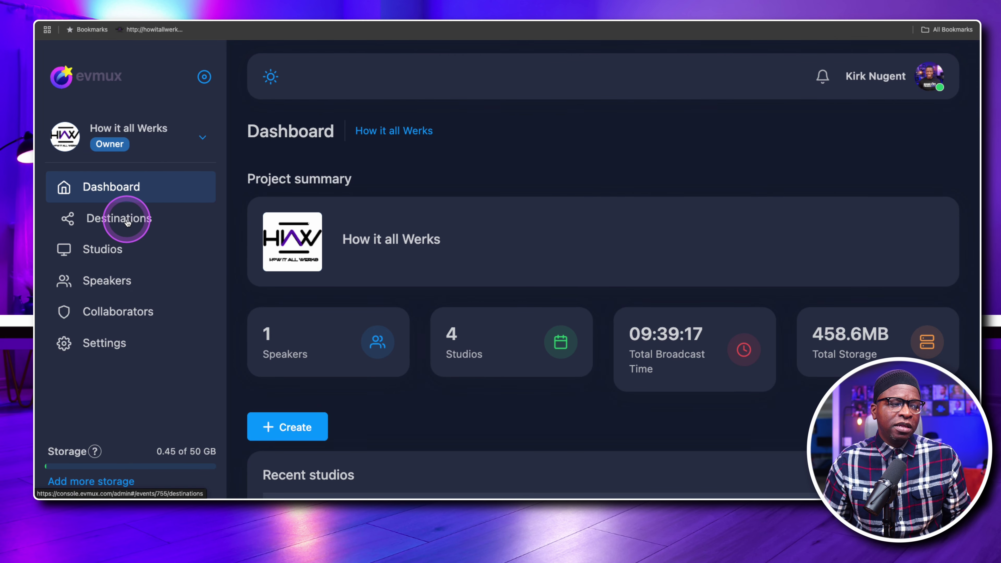
# Open the project's Destinations and look over the connected streaming channels.
pyautogui.click(127, 219)
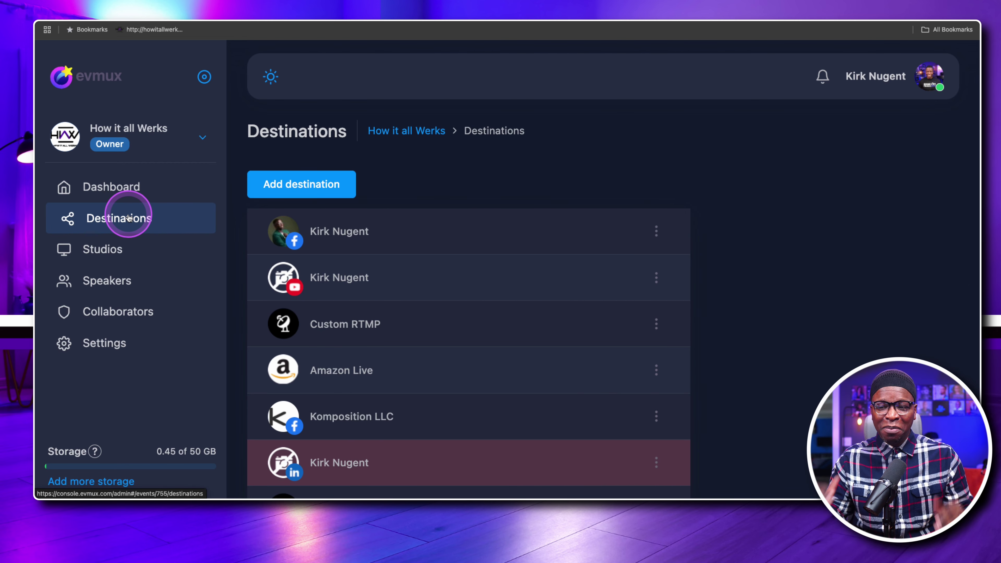
pyautogui.scroll(-3, 414, 230)
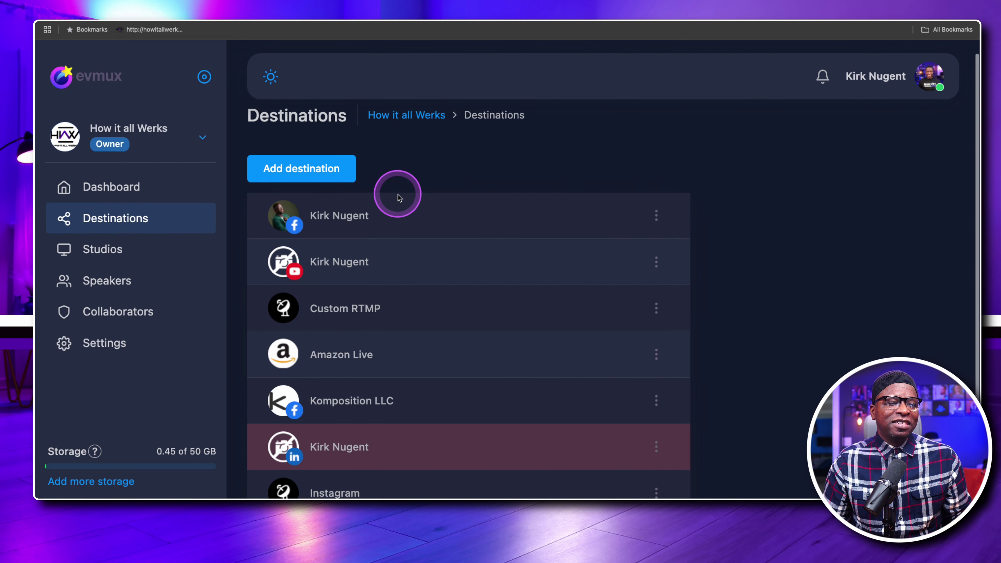
pyautogui.scroll(3, 399, 204)
# Review the platforms available for a new destination and close the list without adding one.
pyautogui.click(302, 184)
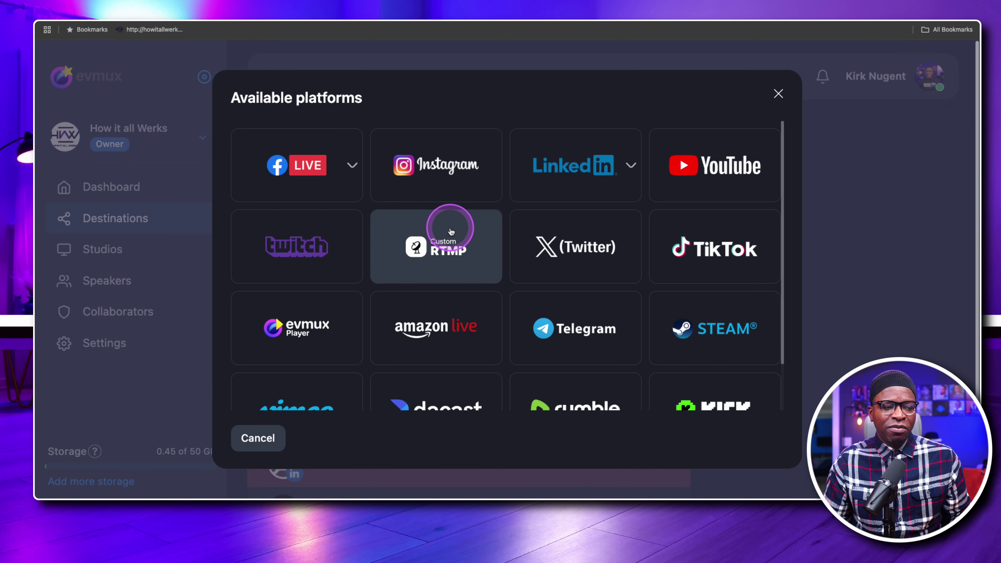
pyautogui.scroll(-2, 781, 254)
pyautogui.scroll(2, 780, 254)
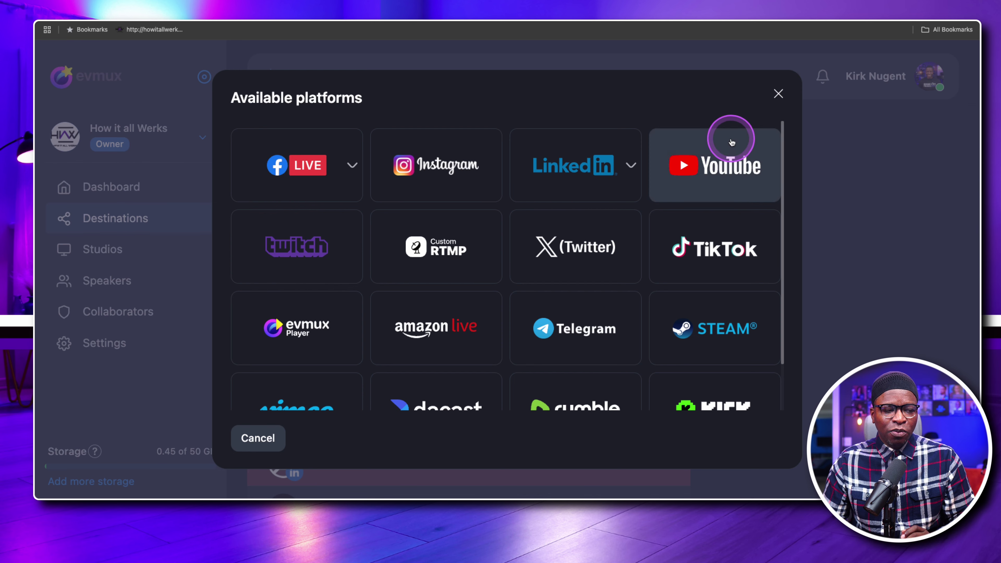
pyautogui.scroll(-2, 730, 166)
pyautogui.scroll(2, 730, 166)
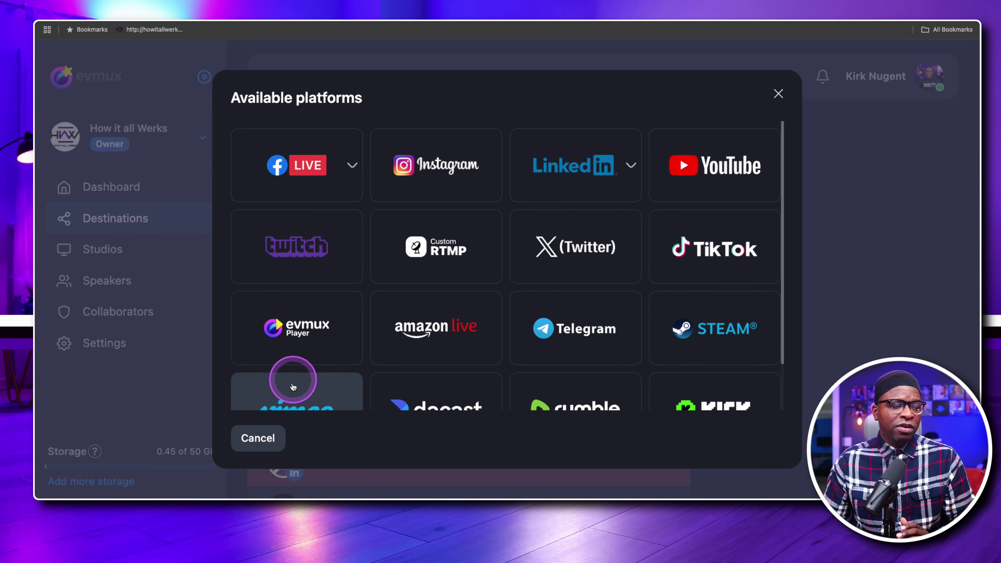
pyautogui.click(255, 437)
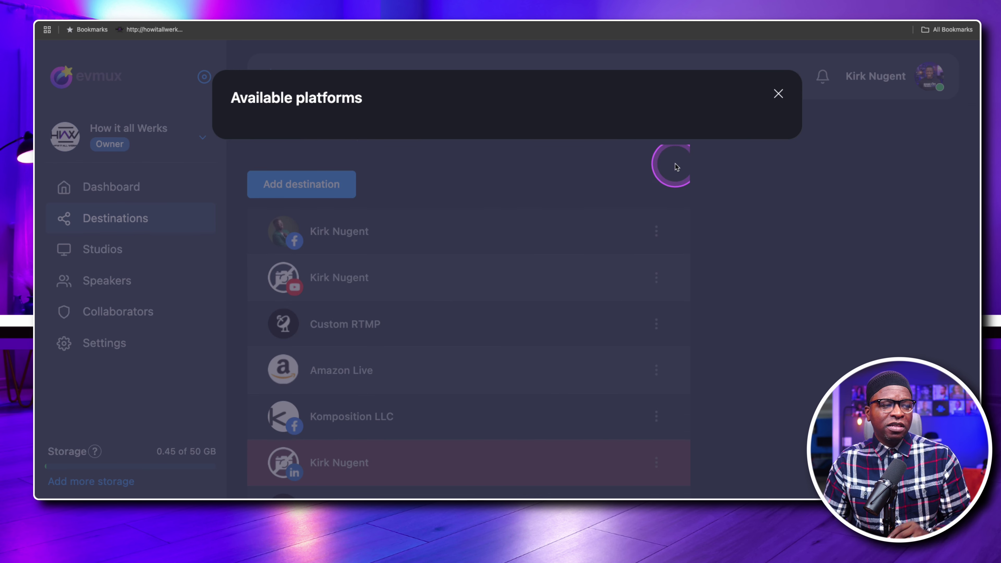
pyautogui.click(778, 93)
# Read through the whole list of connected destinations, including the Instagram entries.
pyautogui.scroll(-3, 730, 264)
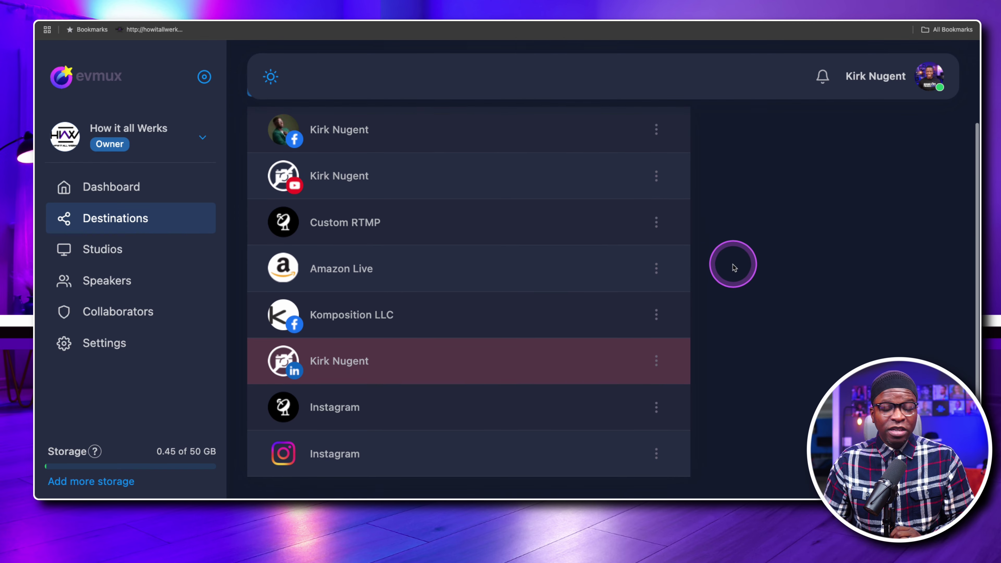
pyautogui.scroll(3, 729, 262)
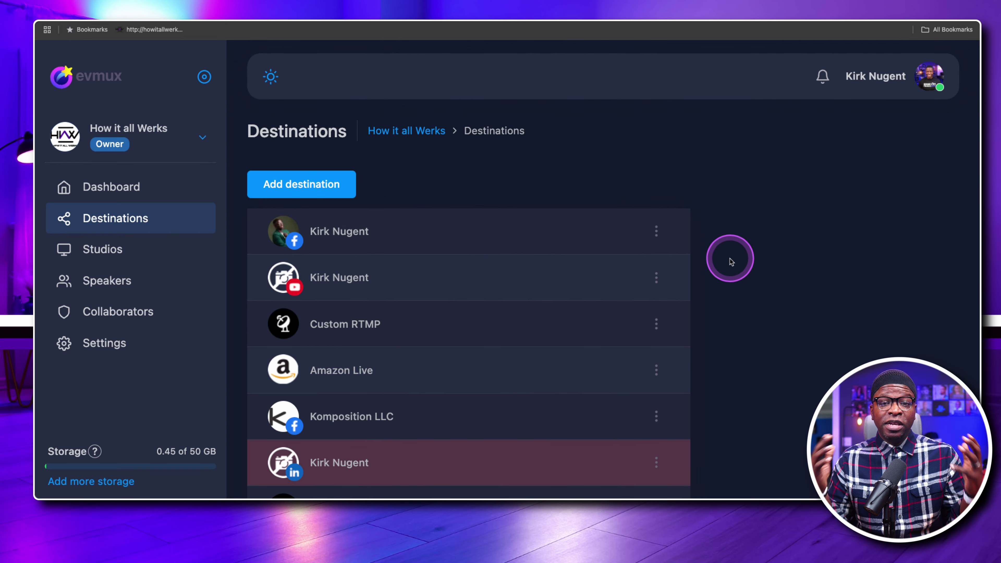
pyautogui.scroll(-3, 729, 259)
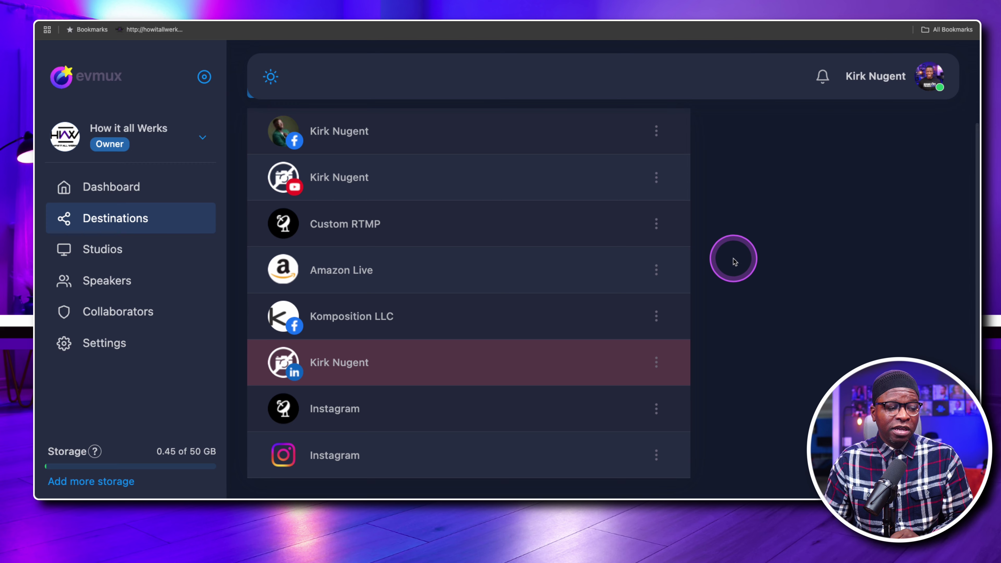
pyautogui.scroll(3, 733, 258)
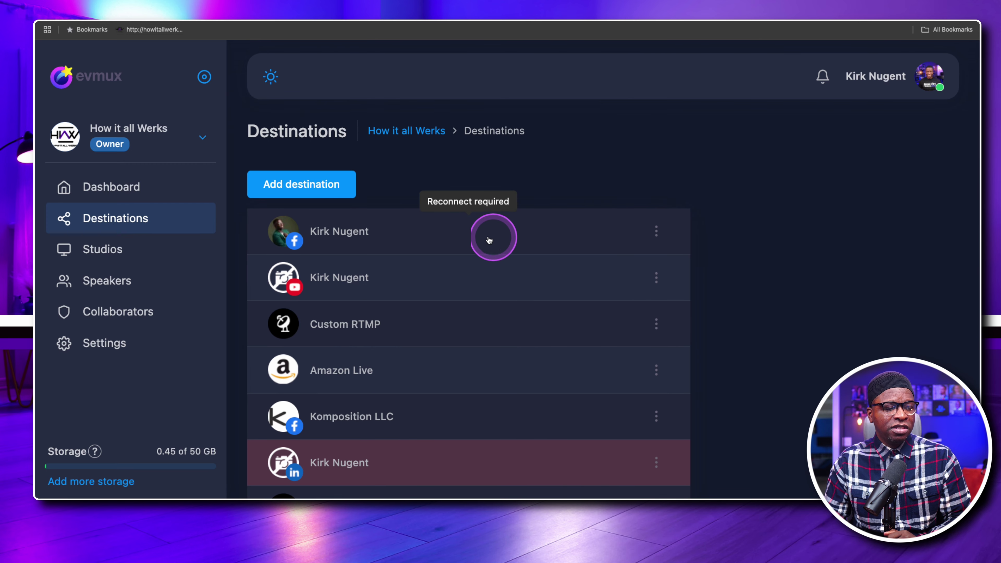
# Review the project's list of studios, and open its list of speakers.
pyautogui.click(105, 255)
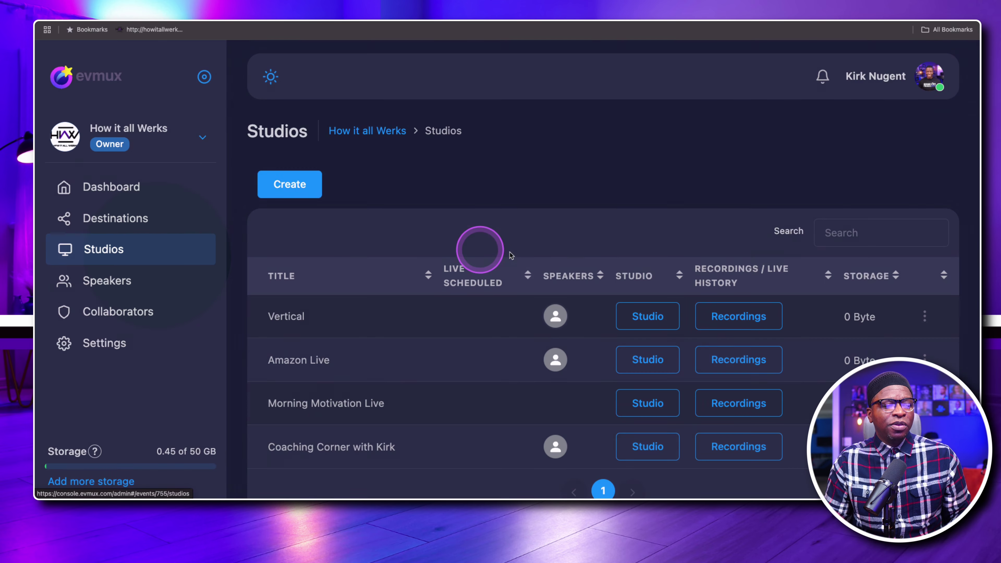
pyautogui.scroll(-2, 577, 259)
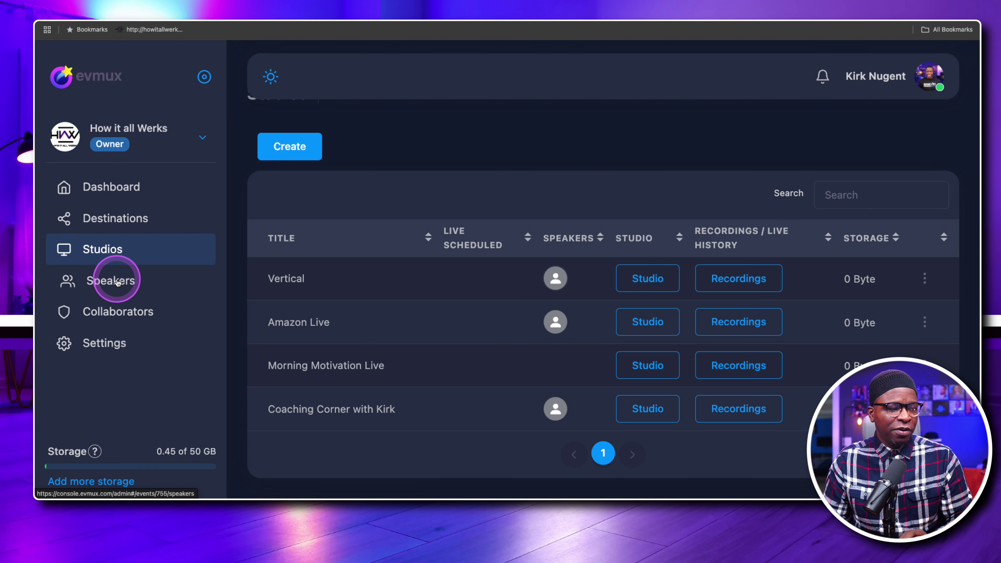
pyautogui.click(117, 280)
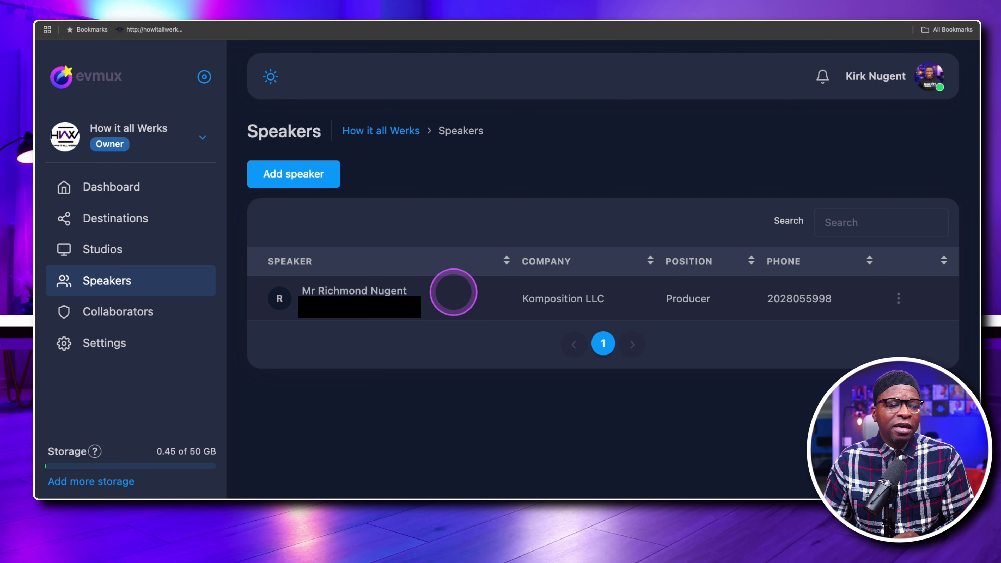
# View the project's collaborators, and review its settings such as logo, name, description and time zone.
pyautogui.click(125, 314)
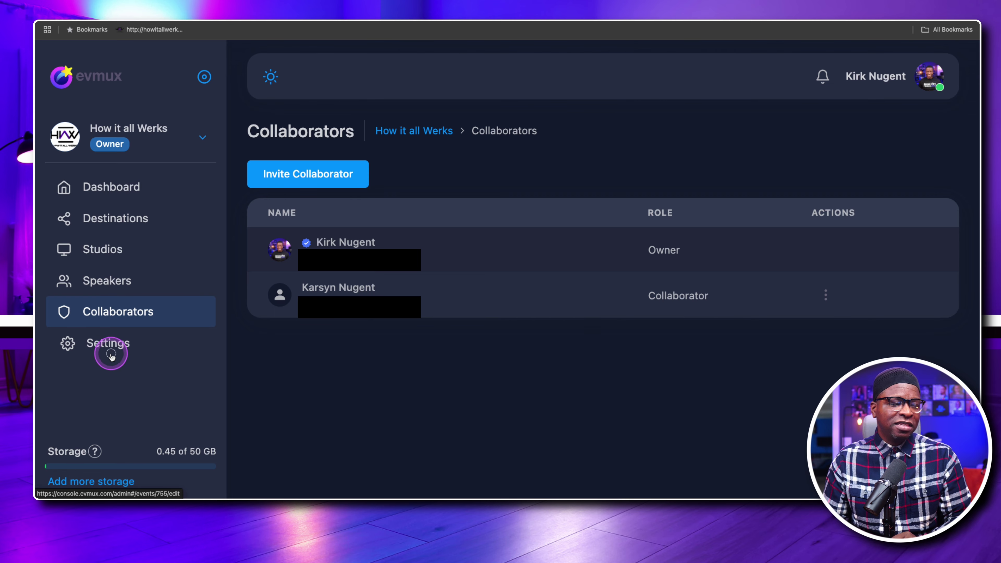
pyautogui.click(120, 345)
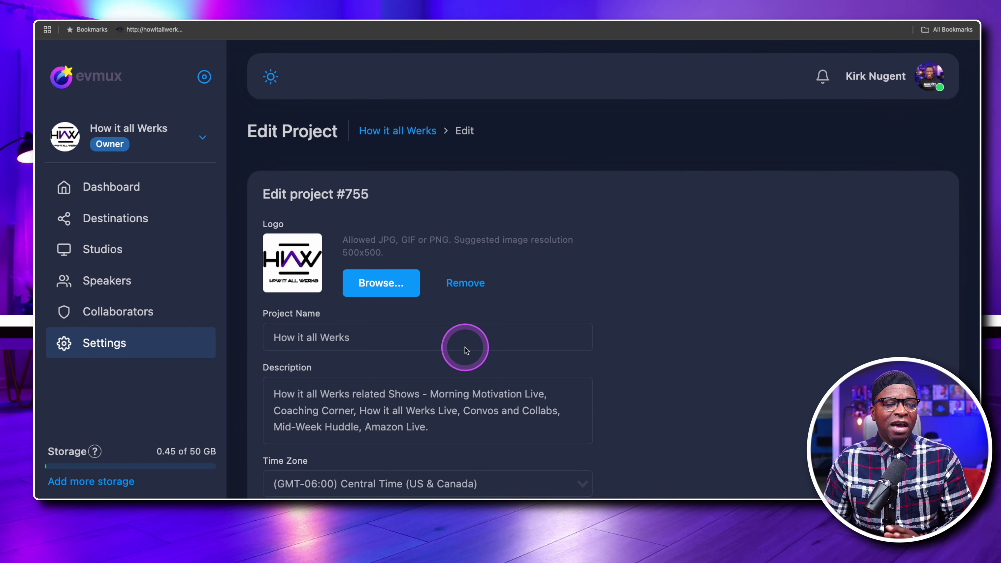
pyautogui.scroll(-5, 537, 336)
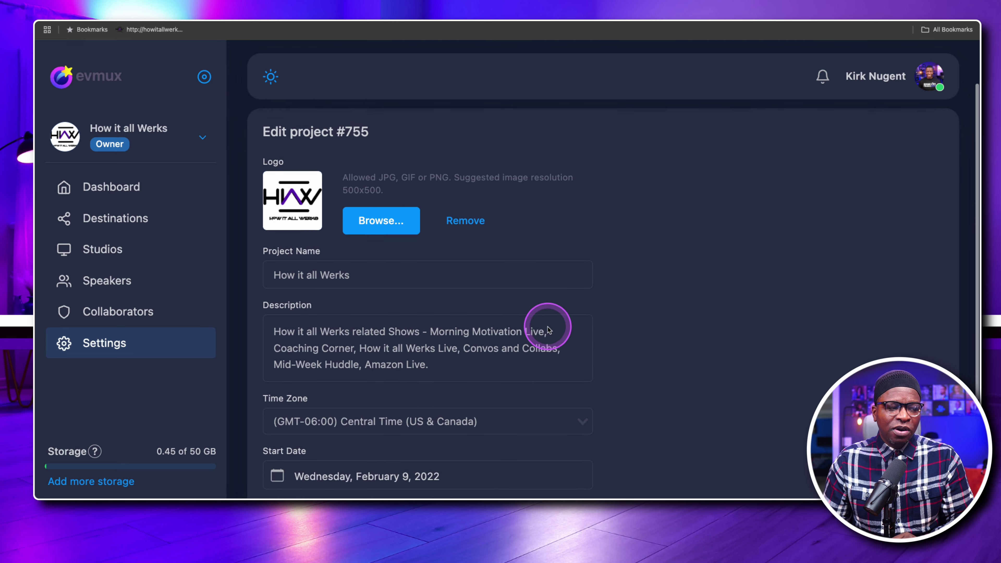
pyautogui.scroll(5, 546, 326)
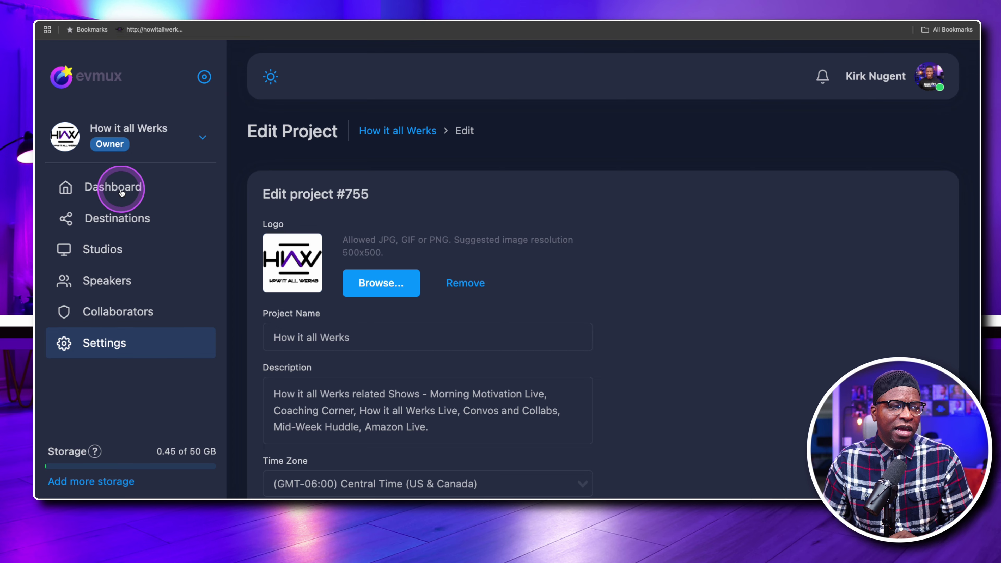
# Return to the dashboard and examine the project statistics, the storage usage explanation and the recent studios.
pyautogui.click(111, 186)
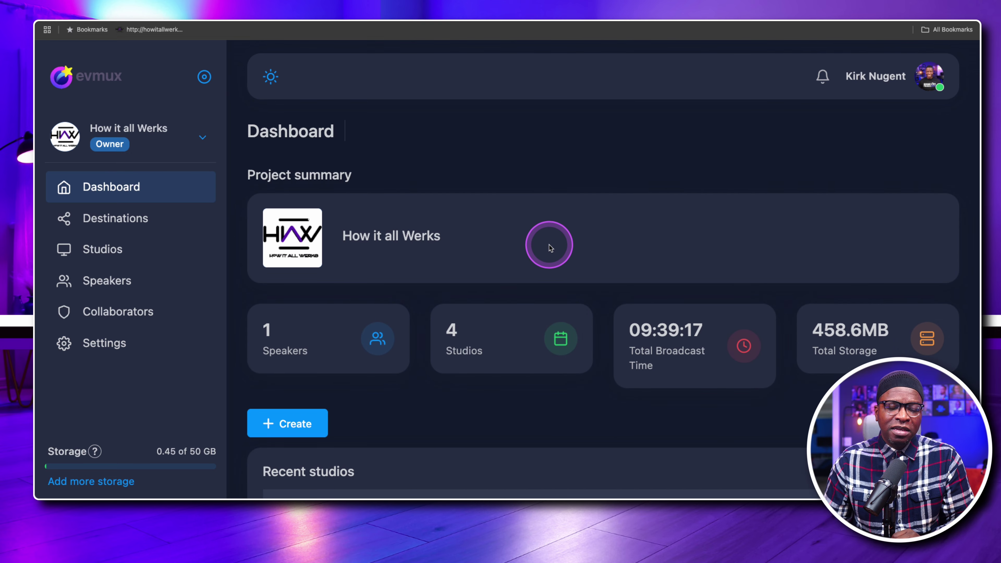
pyautogui.scroll(-7, 549, 244)
pyautogui.scroll(7, 567, 187)
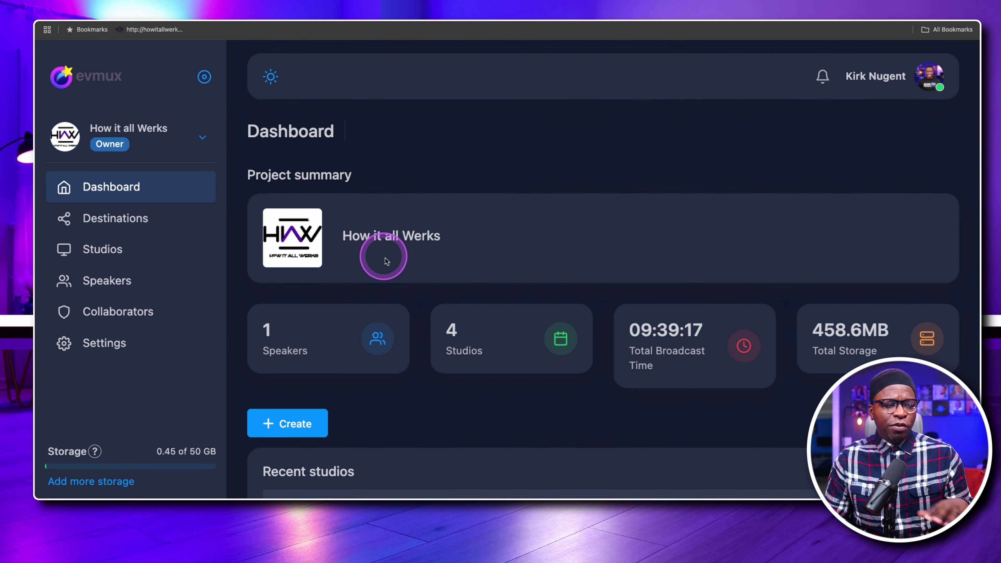
pyautogui.scroll(-5, 412, 254)
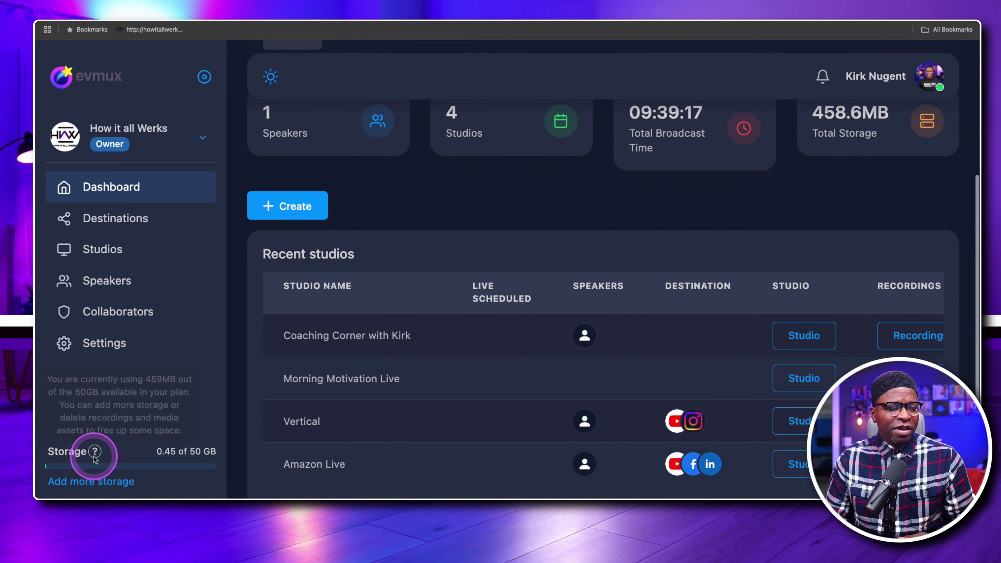
pyautogui.scroll(2, 493, 211)
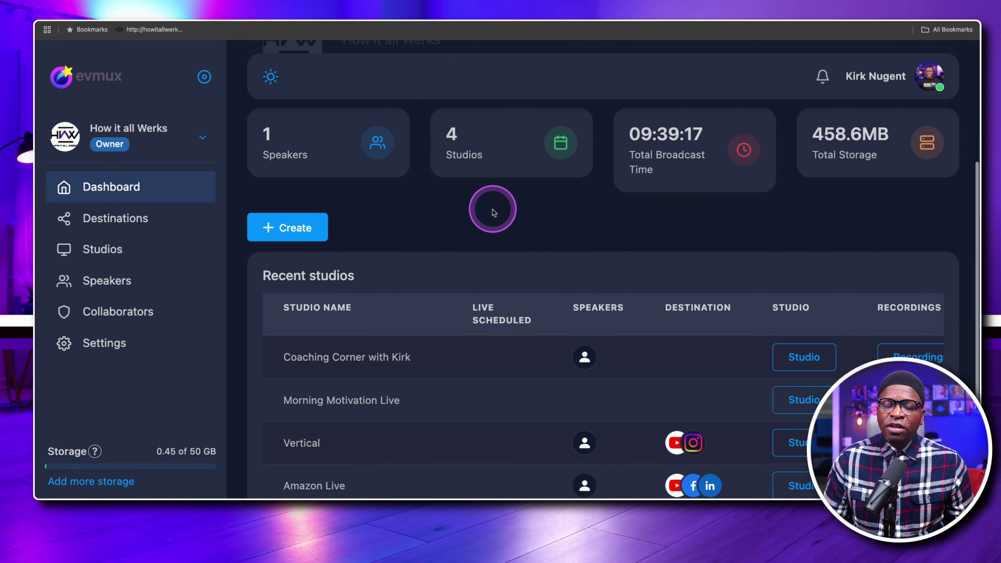
pyautogui.scroll(-1, 493, 209)
pyautogui.scroll(1, 375, 239)
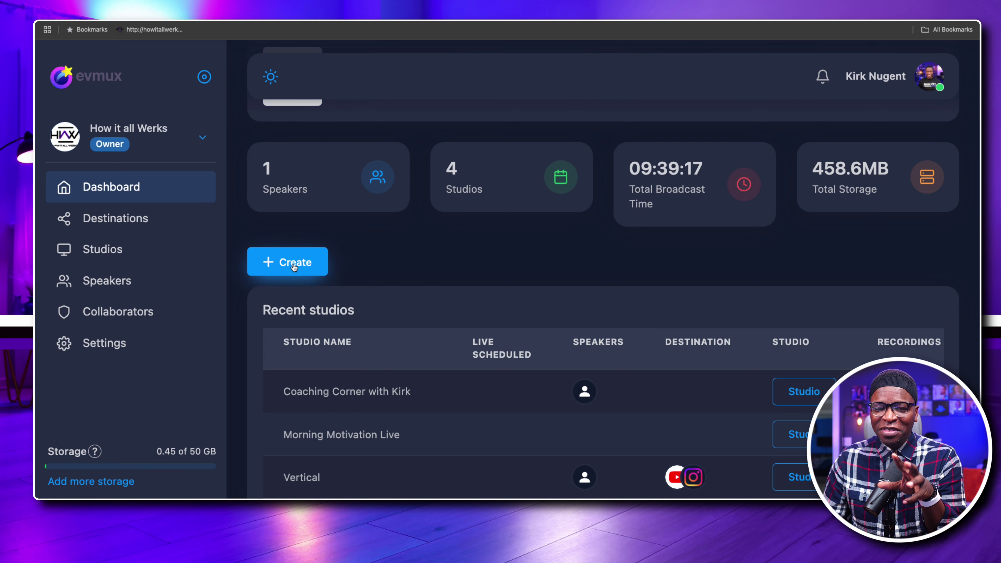
pyautogui.scroll(-3, 409, 283)
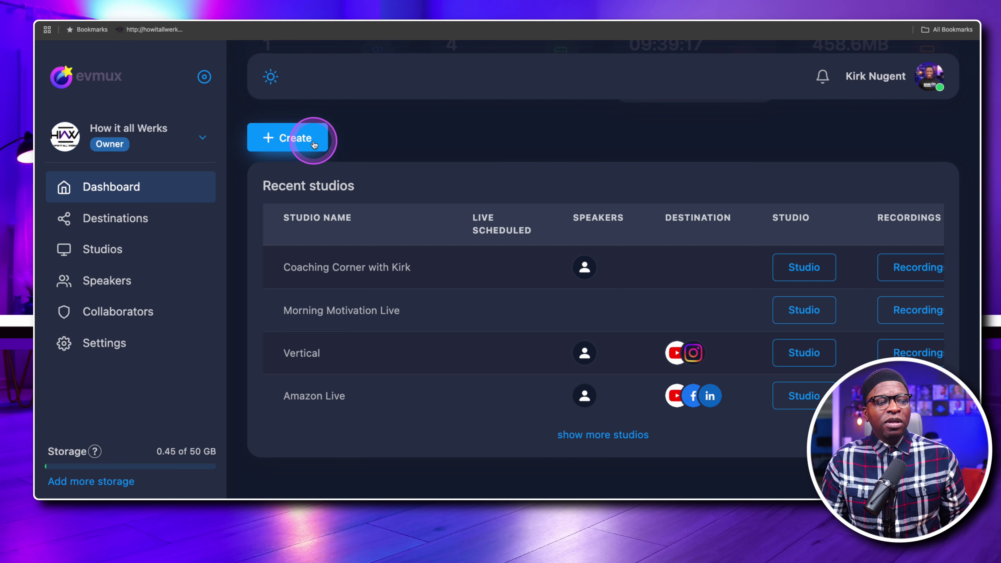
# Review the Live Stream, Recording and Pre-Recorded video creation options, and check the Coaching Corner studio's header menu.
pyautogui.click(305, 136)
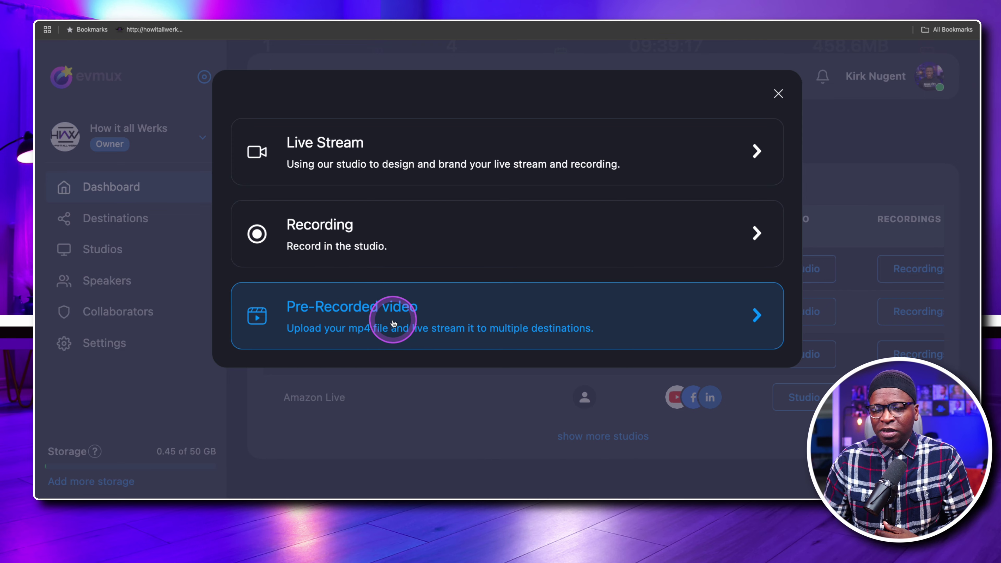
pyautogui.click(778, 93)
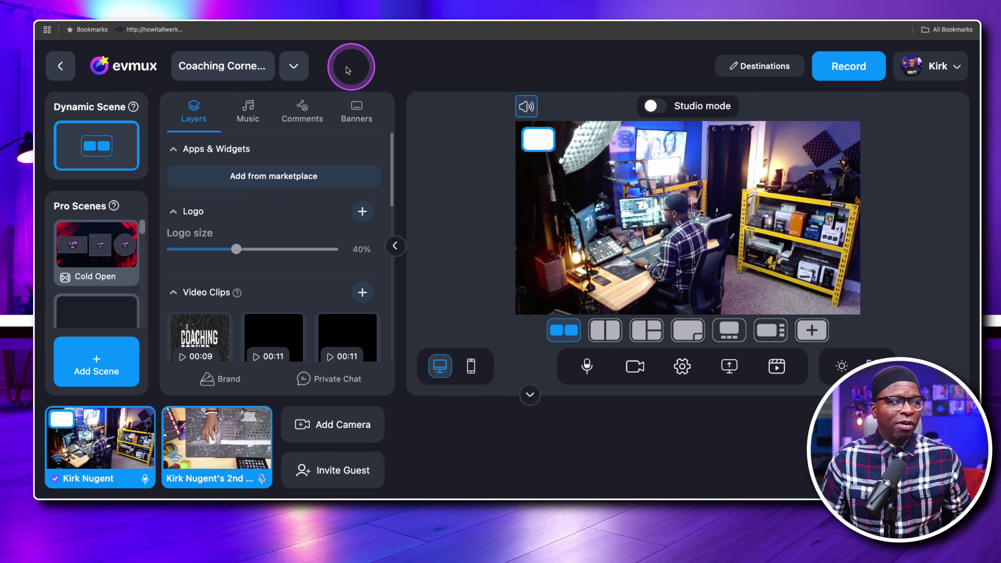
pyautogui.click(294, 66)
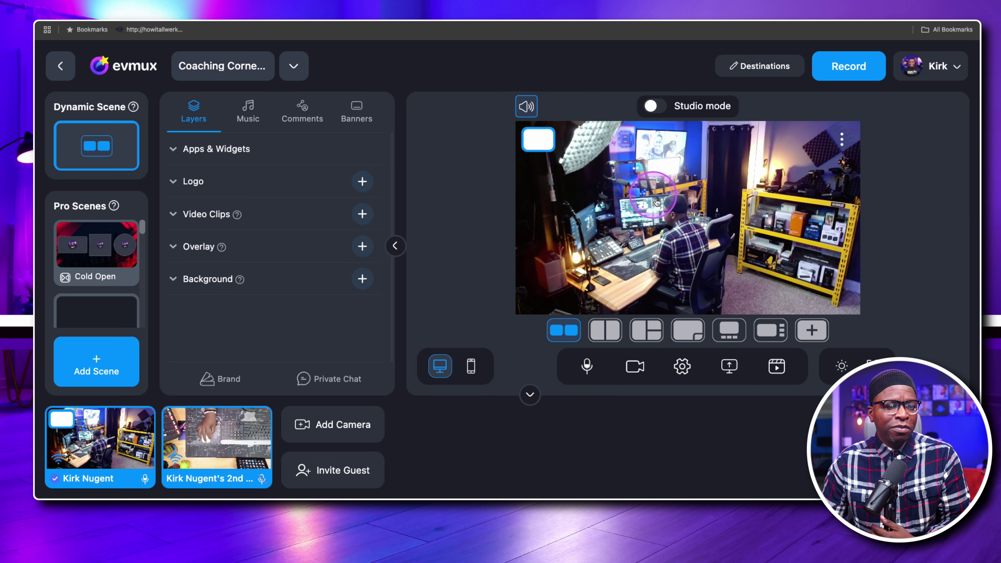
# Show only the second camera full screen on the stage in the dynamic scene.
pyautogui.moveTo(227, 457)
pyautogui.click(179, 420)
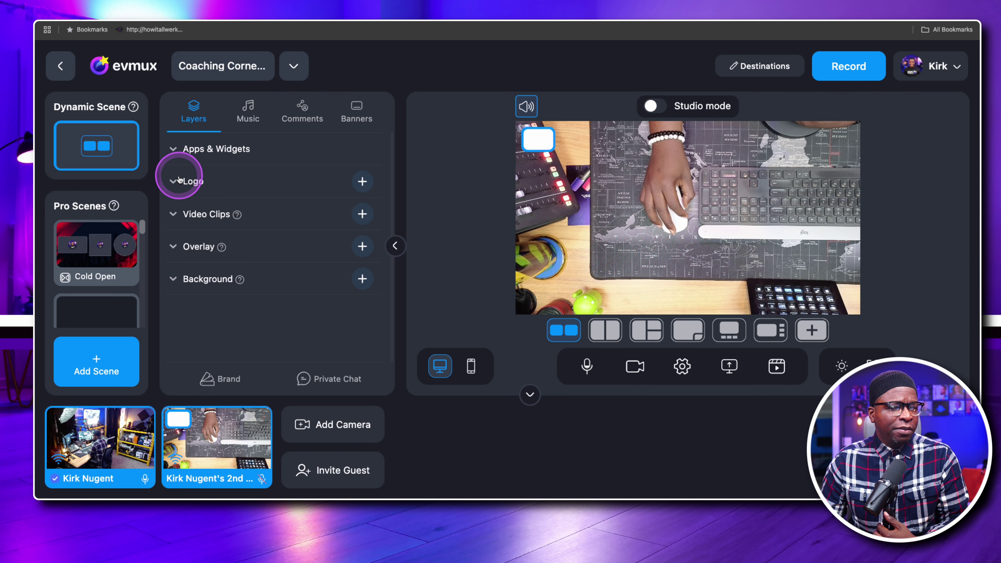
pyautogui.click(105, 146)
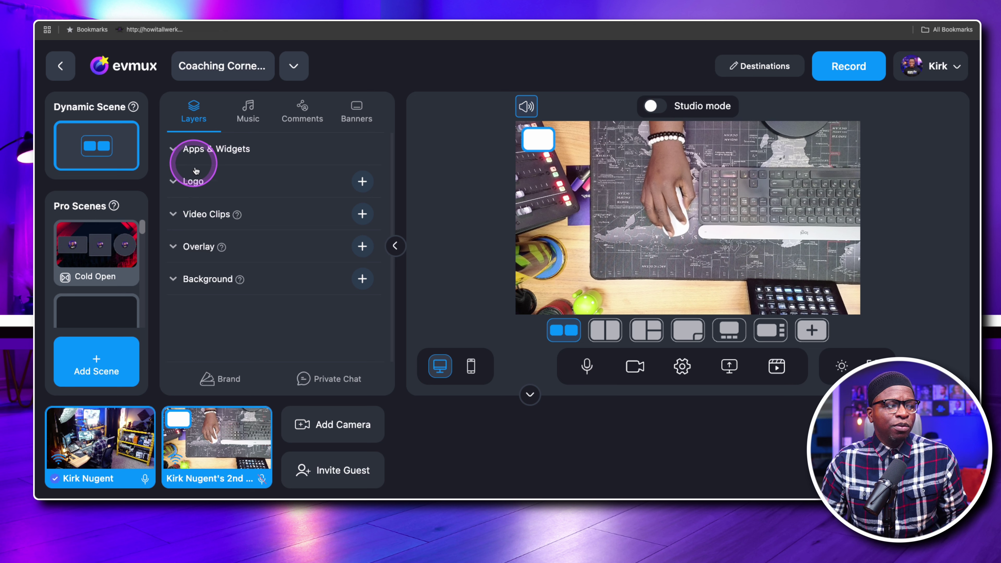
# Inspect the Logo size setting and the list of video clips, and narrow the scenes column.
pyautogui.click(172, 182)
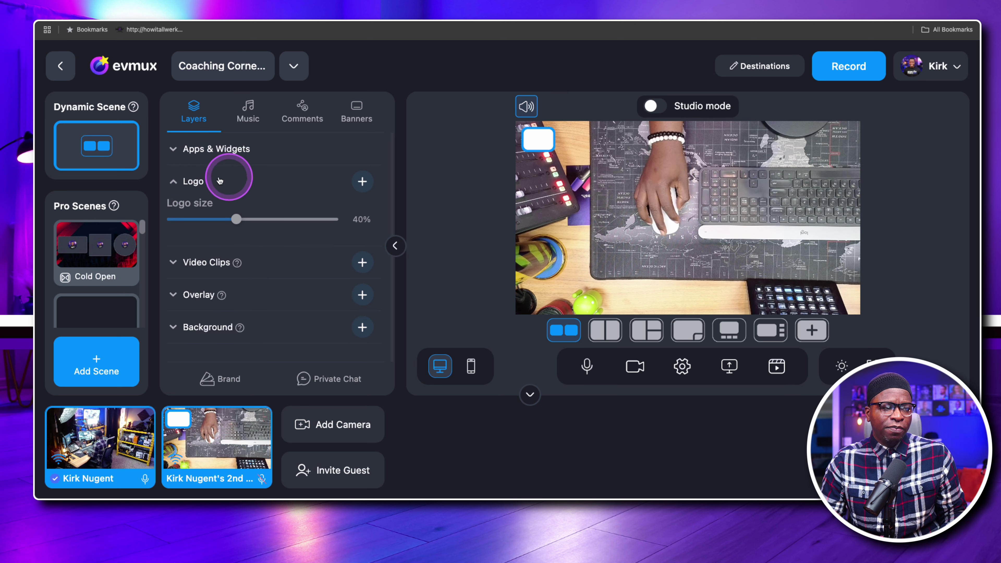
pyautogui.click(173, 182)
pyautogui.click(172, 214)
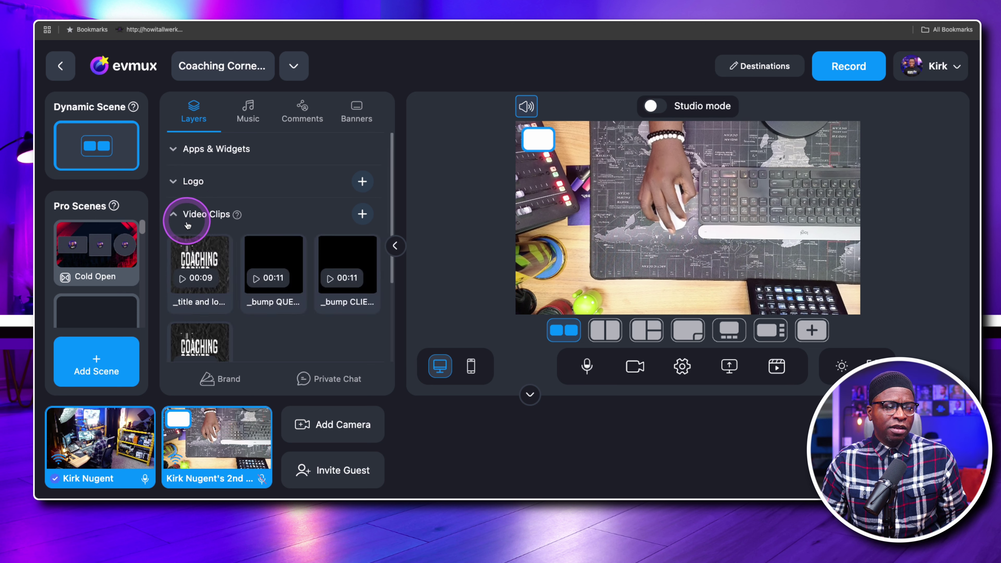
pyautogui.moveTo(320, 311)
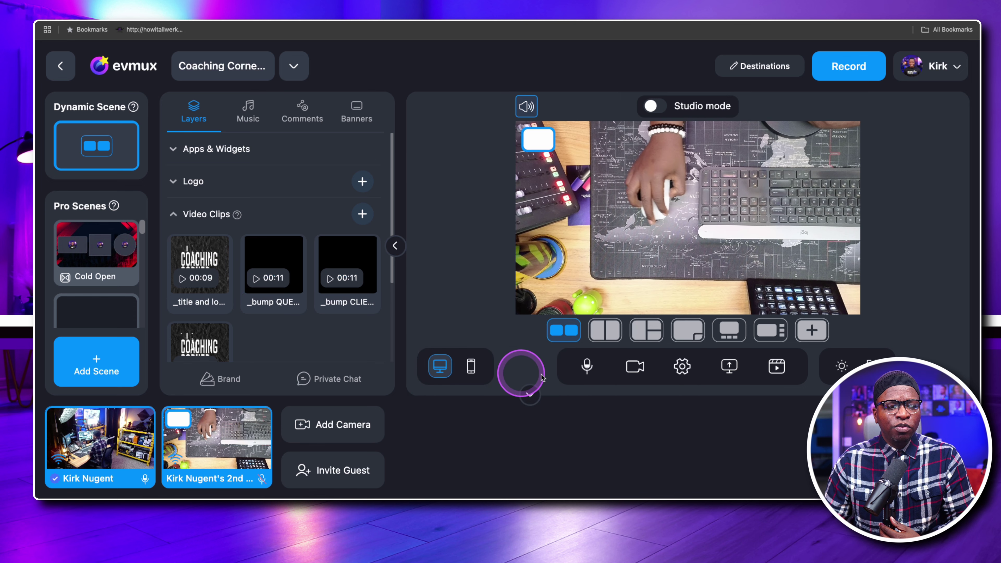
pyautogui.moveTo(199, 251)
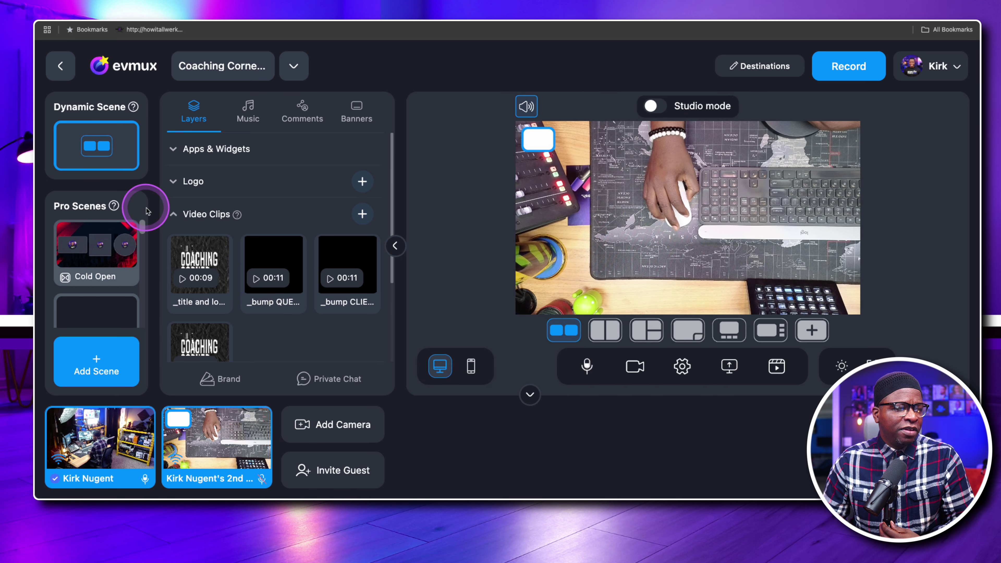
pyautogui.moveTo(151, 209); pyautogui.dragTo(115, 211)
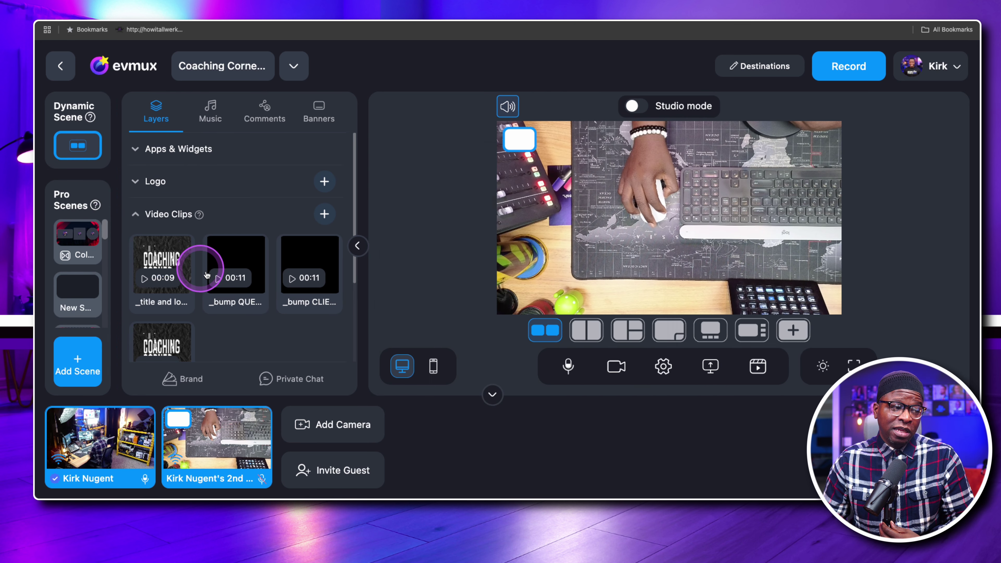
# Play the _bump CLIENT.mp4 video clip on the stage through to its end.
pyautogui.moveTo(278, 293)
pyautogui.moveTo(307, 269)
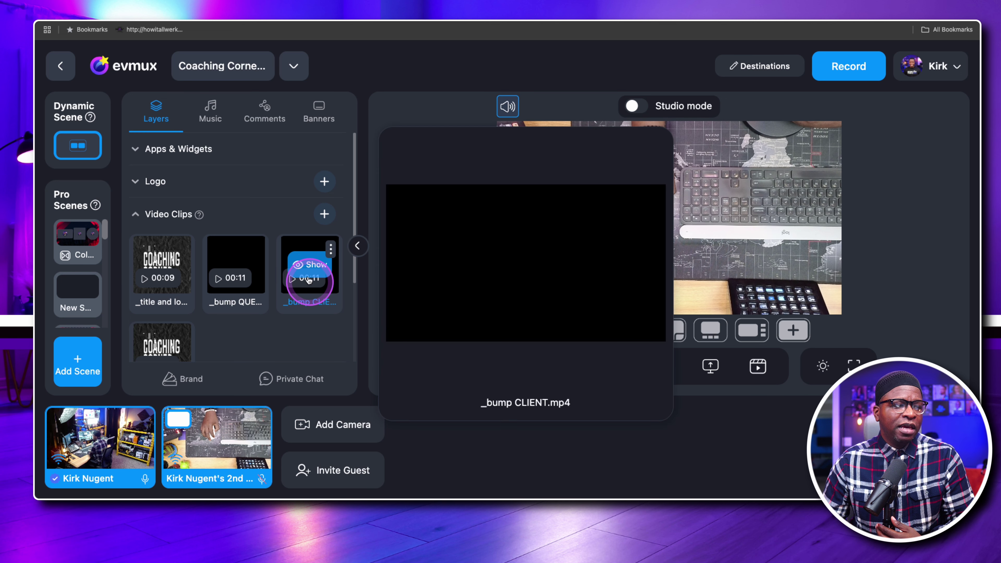
pyautogui.click(311, 260)
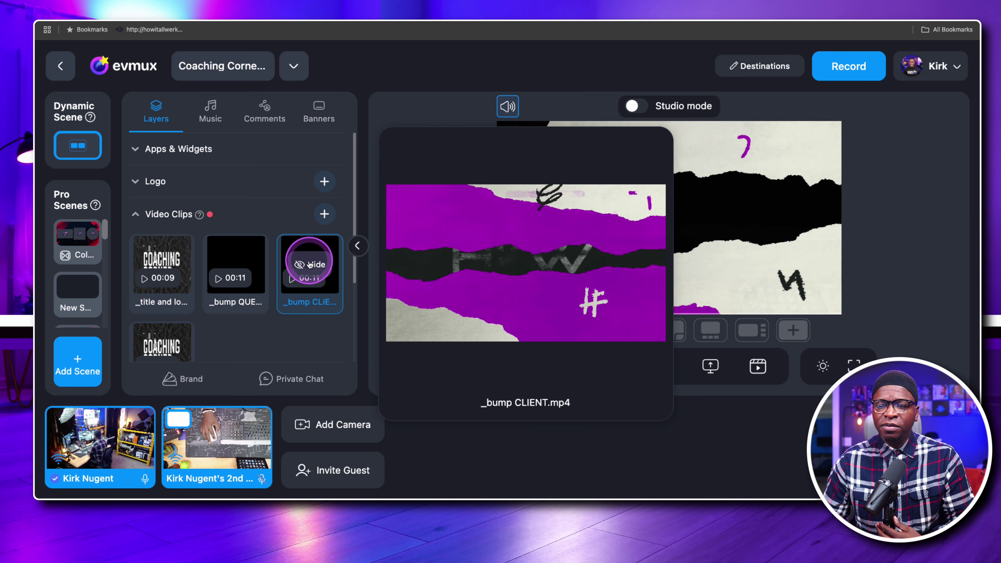
pyautogui.click(536, 267)
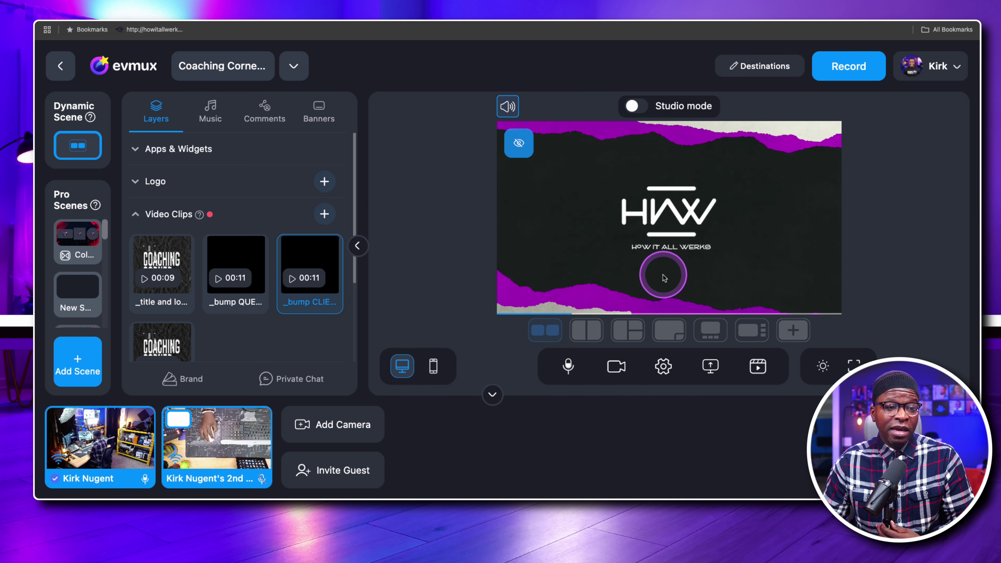
pyautogui.click(473, 269)
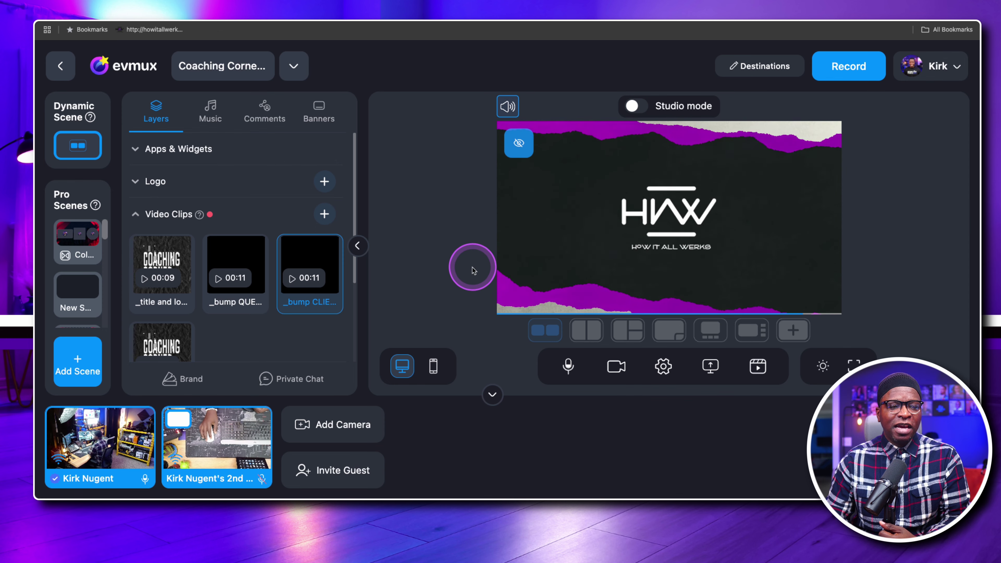
pyautogui.click(447, 255)
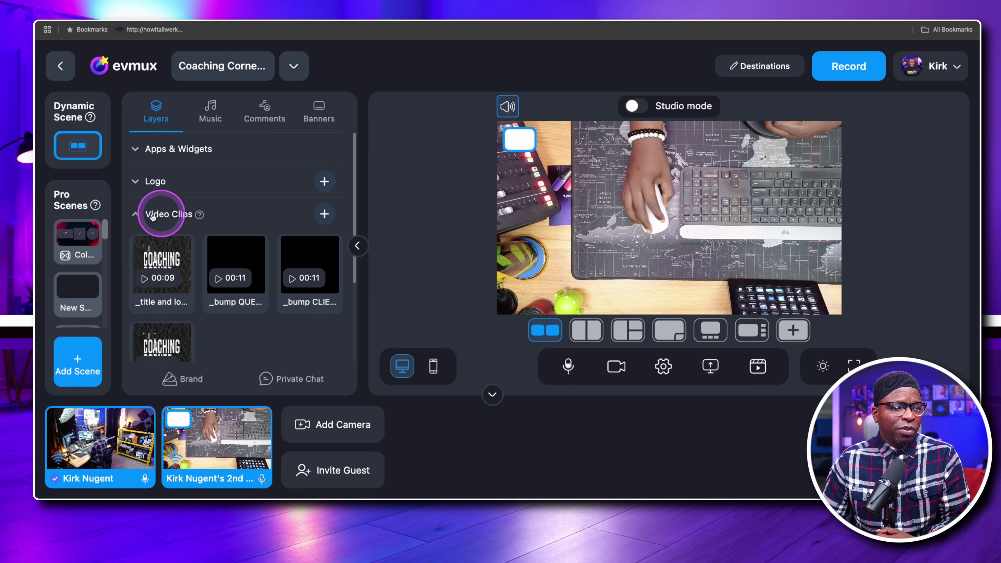
# Switch from the video clips to the overlays, and show and hide the Show Thumbnail.png overlay on the stage.
pyautogui.click(135, 214)
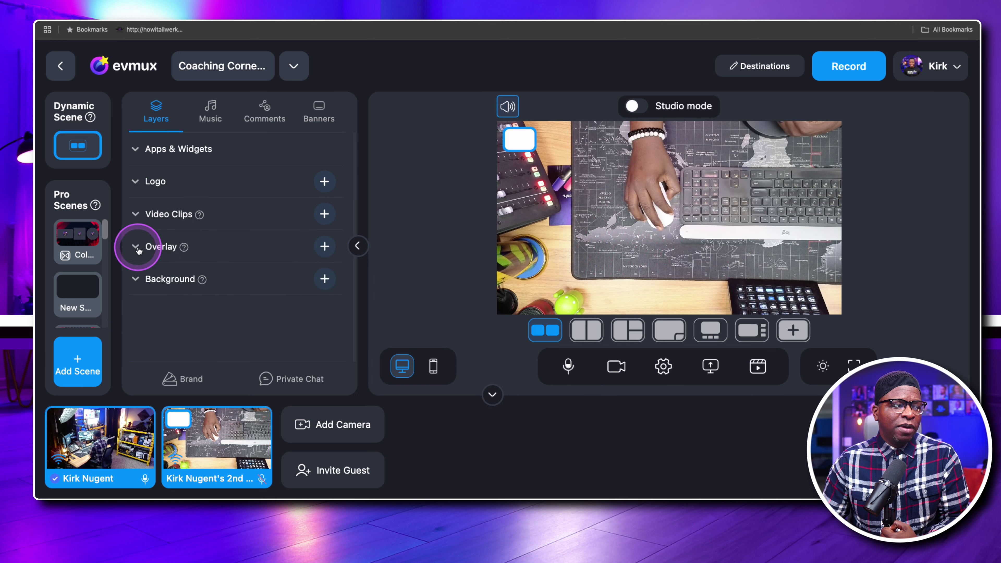
pyautogui.click(136, 247)
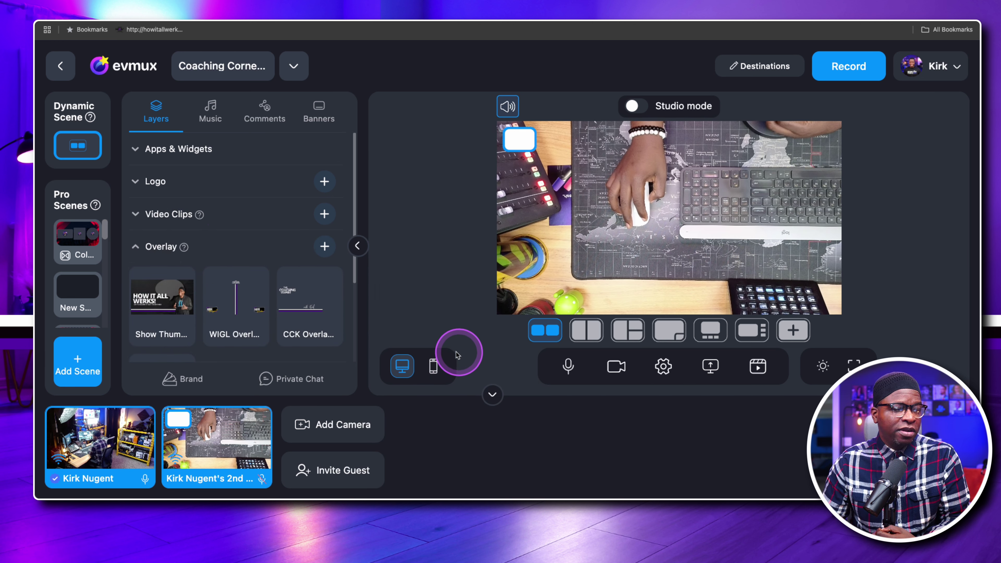
pyautogui.click(158, 298)
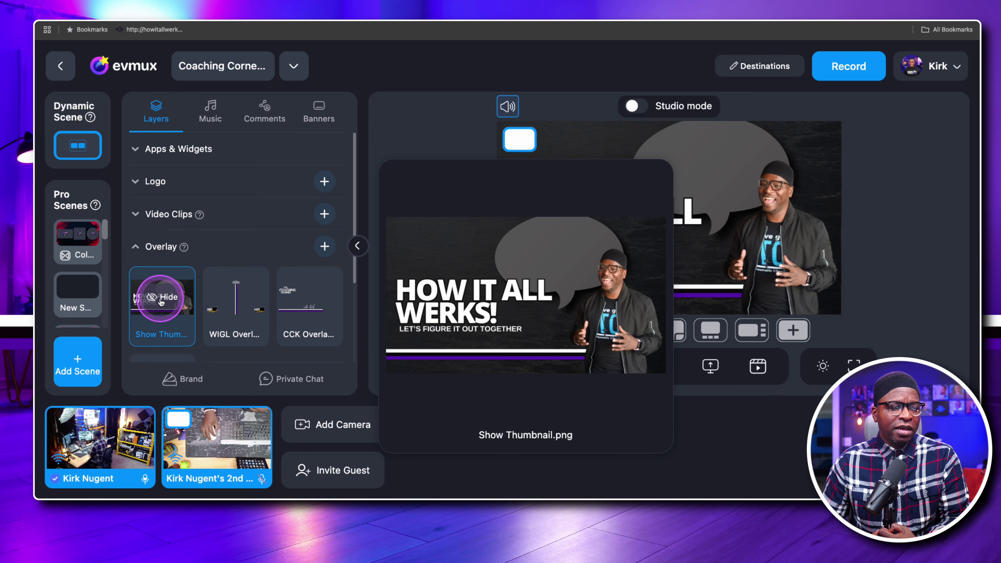
pyautogui.click(161, 300)
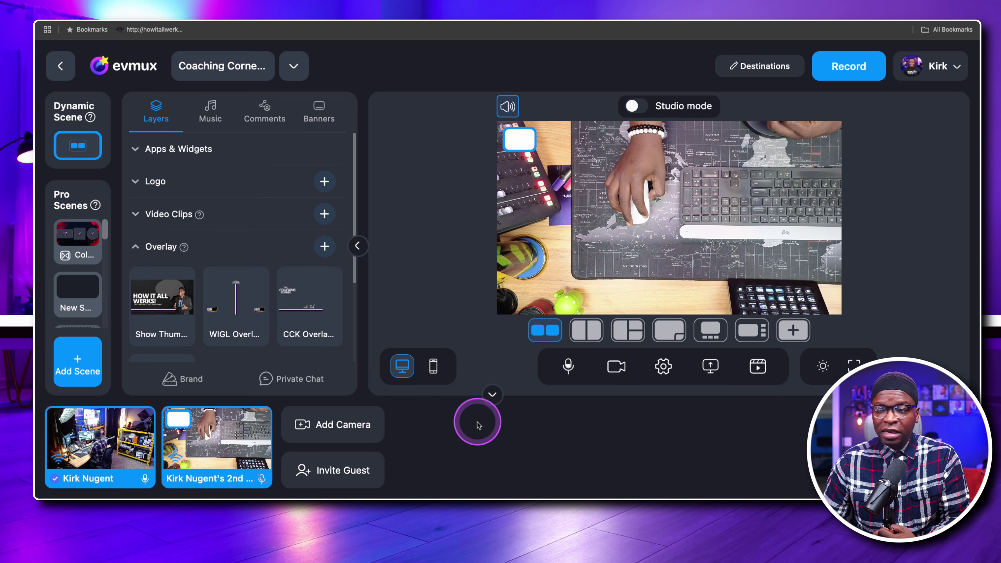
# Set the stage to the two-camera split-screen layout, and show and hide WIGL Overlay.png over it.
pyautogui.moveTo(254, 336)
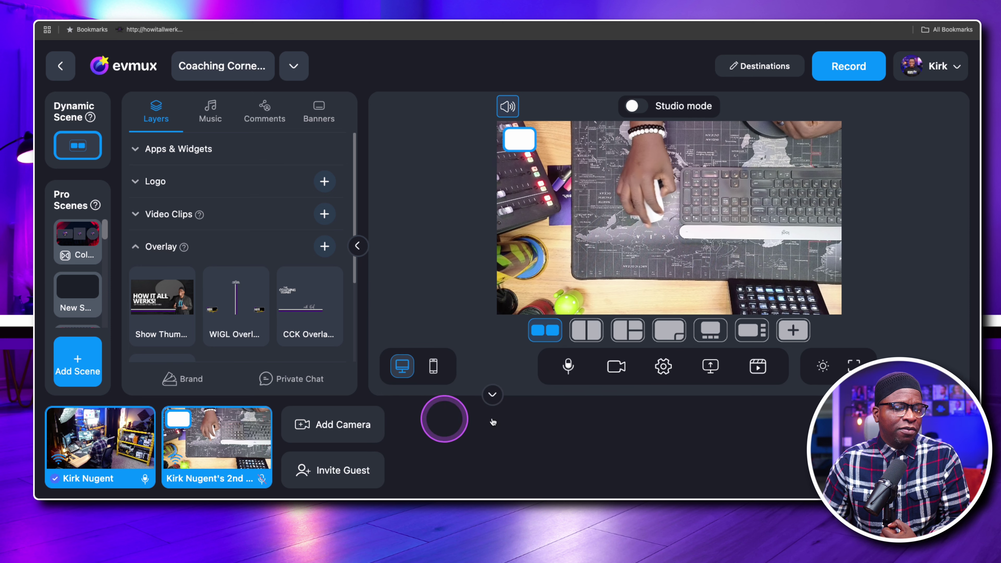
pyautogui.click(591, 331)
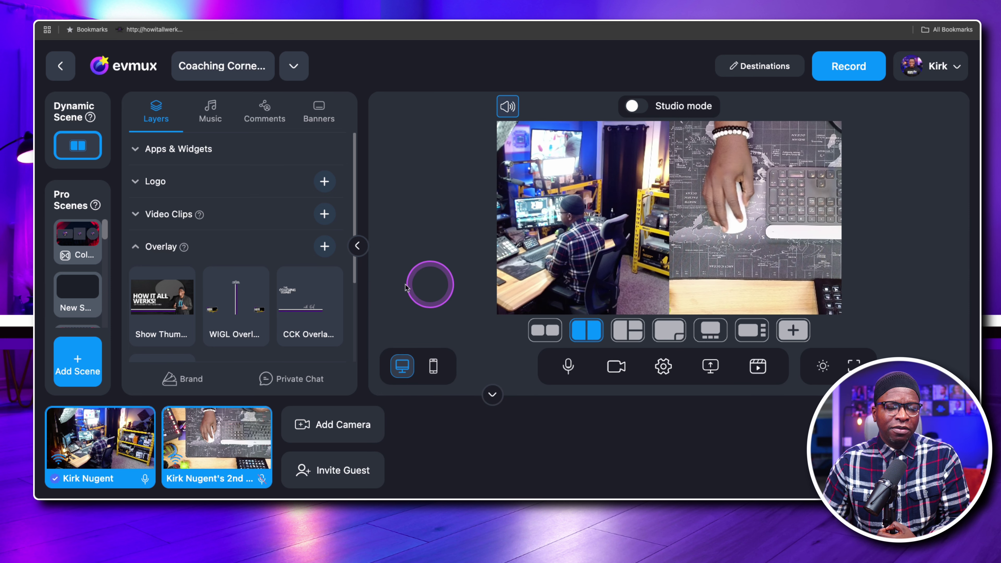
pyautogui.click(242, 305)
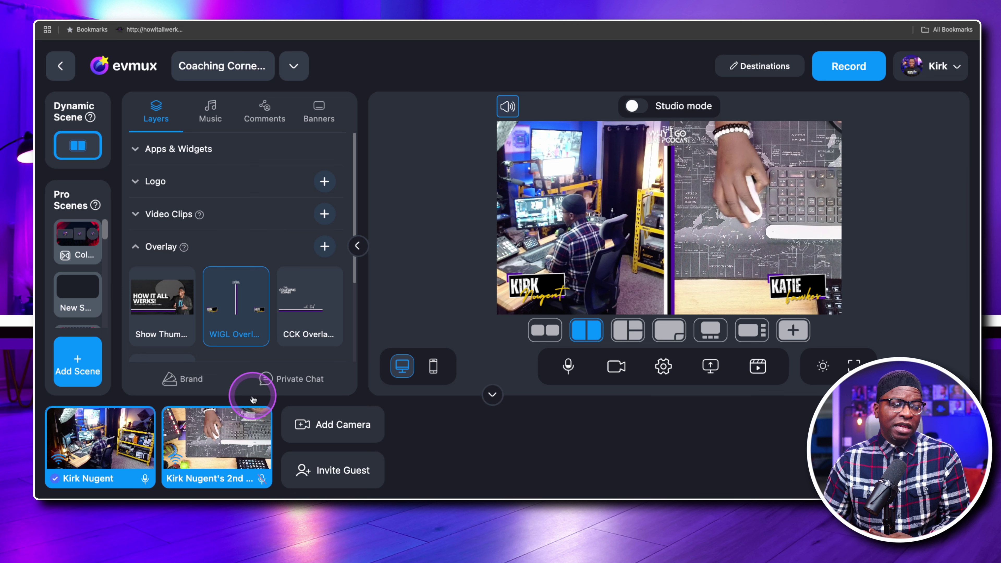
pyautogui.moveTo(236, 318)
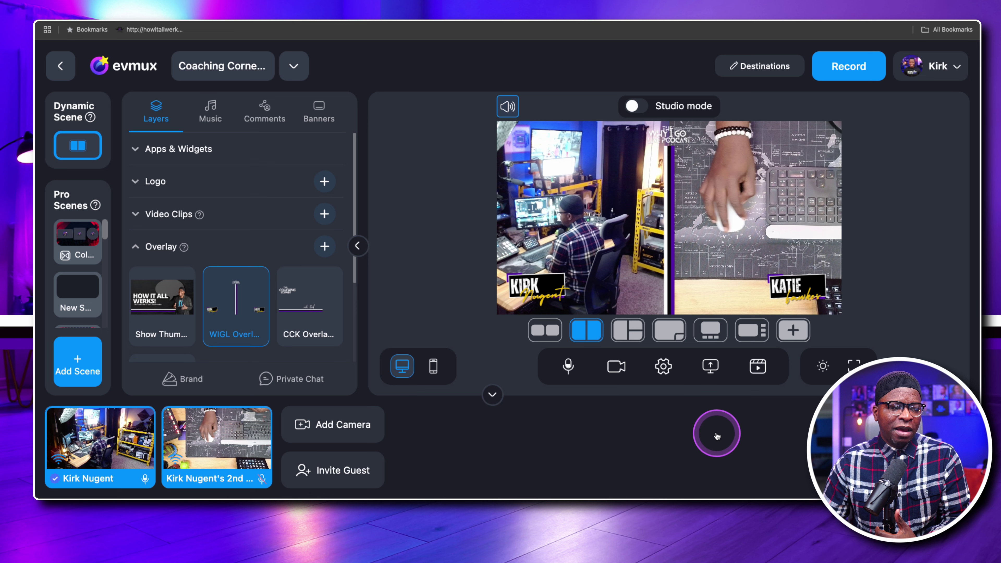
pyautogui.click(238, 296)
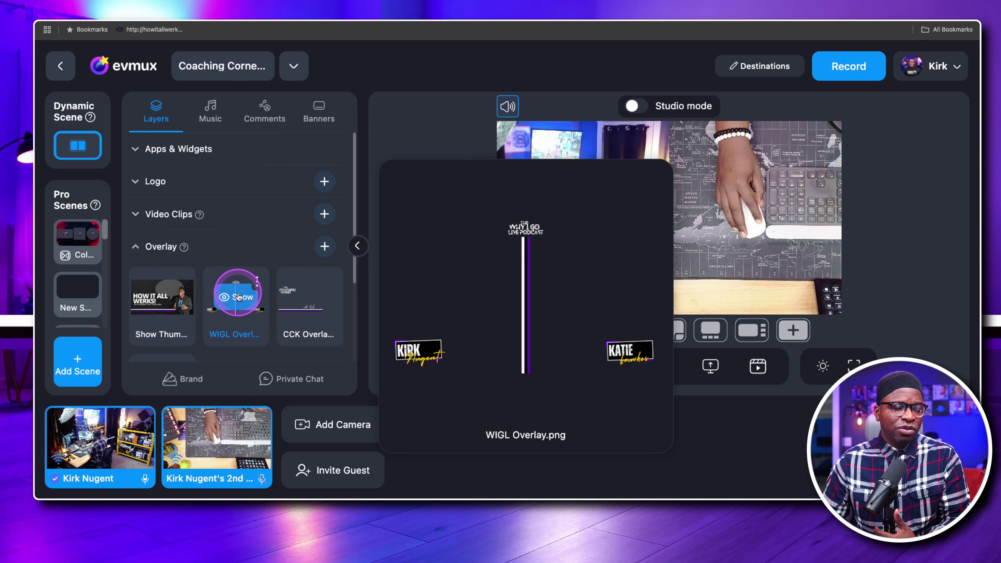
# Put the second camera alone on the stage, and show and hide CCK Overlay.png over it.
pyautogui.moveTo(124, 433)
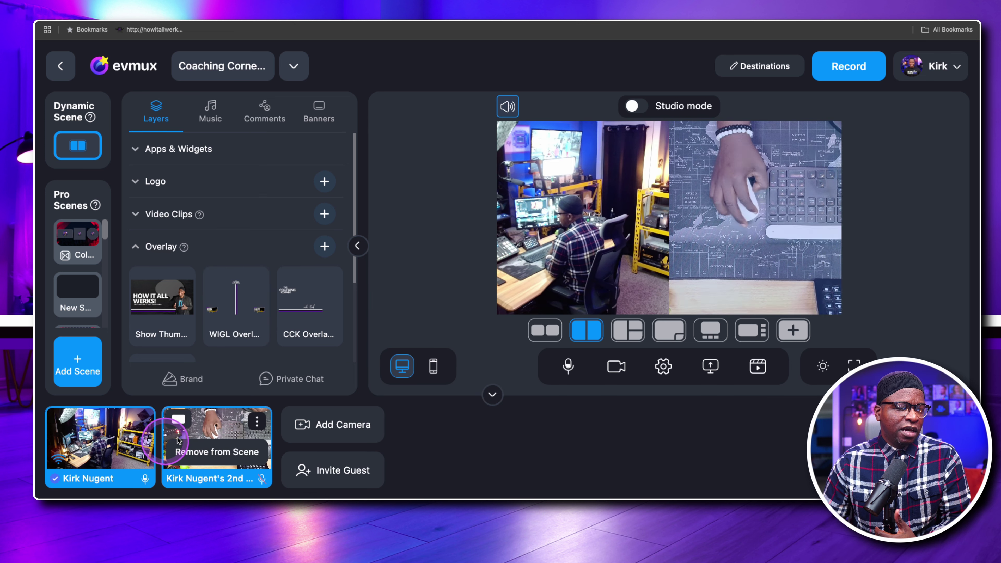
pyautogui.click(183, 423)
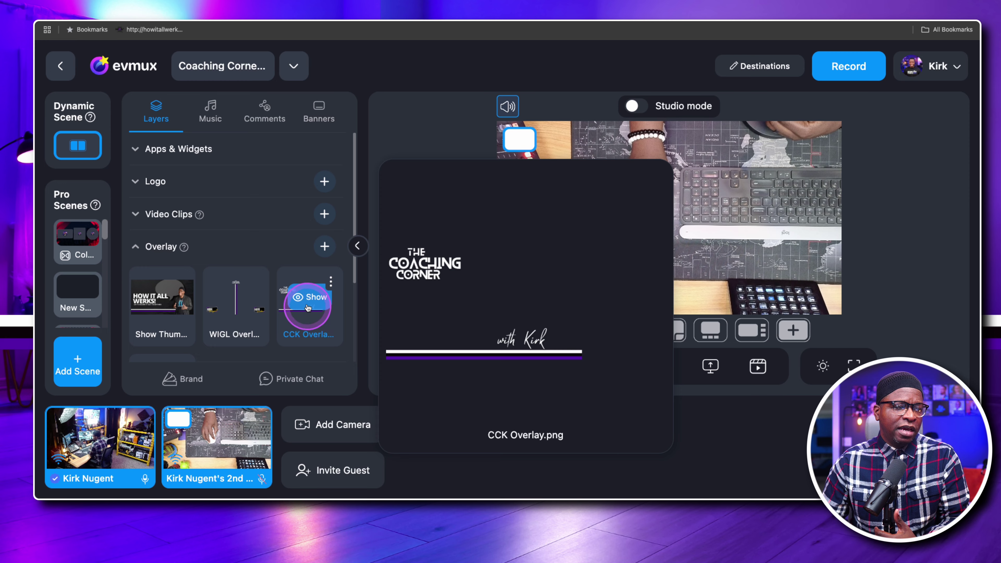
pyautogui.click(306, 298)
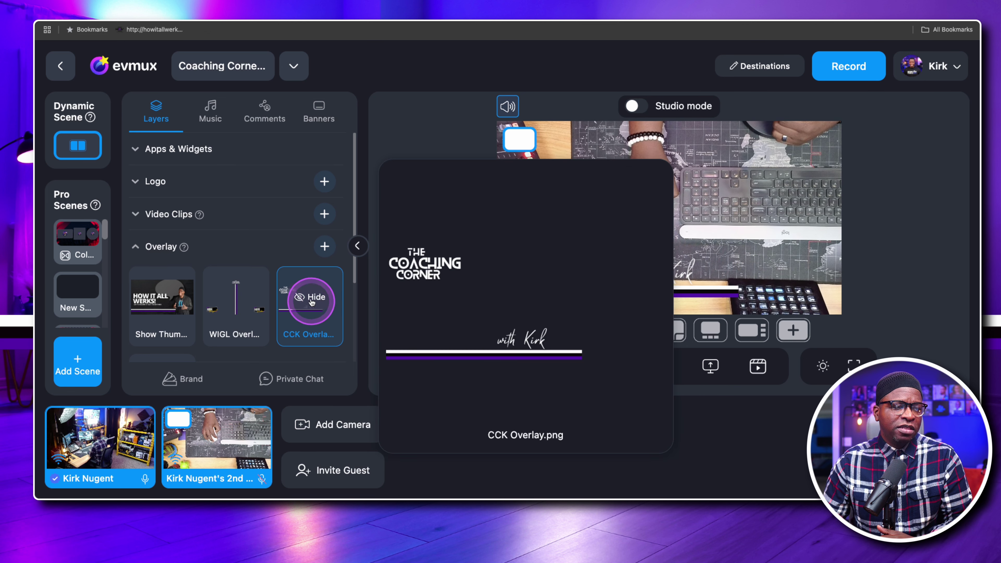
pyautogui.click(311, 300)
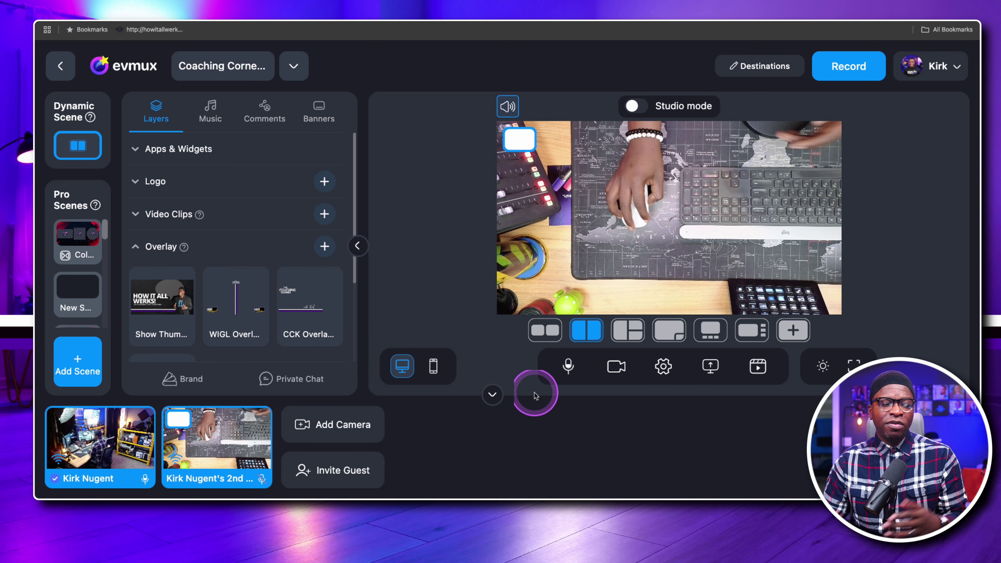
# Play the _bump CLIENT.mp4 clip as a transition into the two-camera split screen with WIGL Overlay.png shown.
pyautogui.moveTo(245, 309)
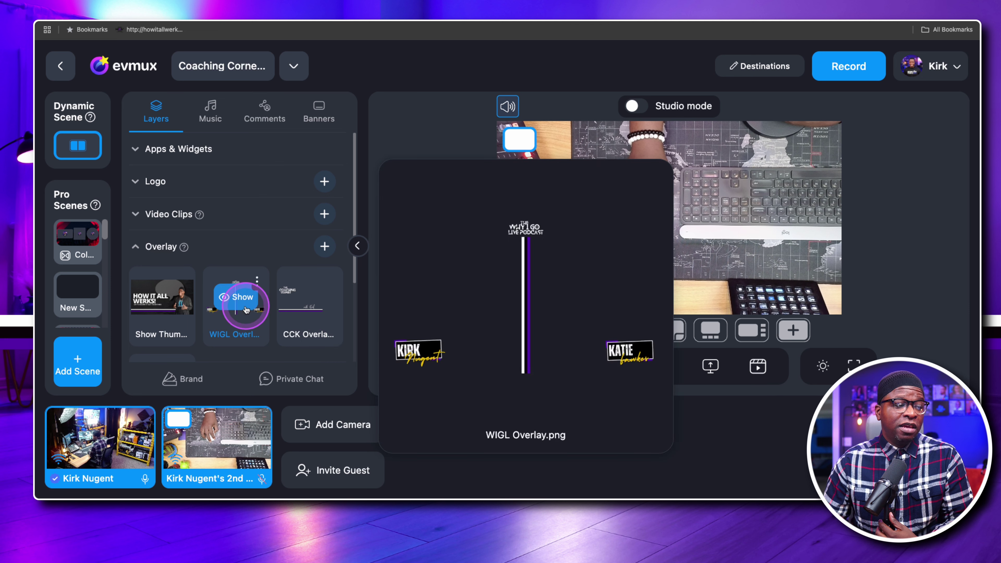
pyautogui.click(135, 213)
pyautogui.click(309, 265)
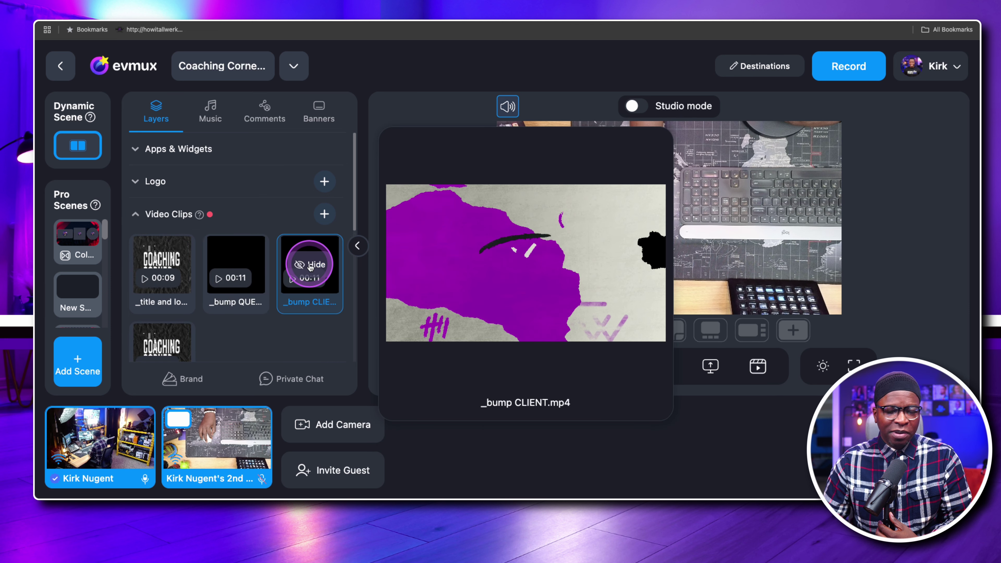
pyautogui.click(136, 215)
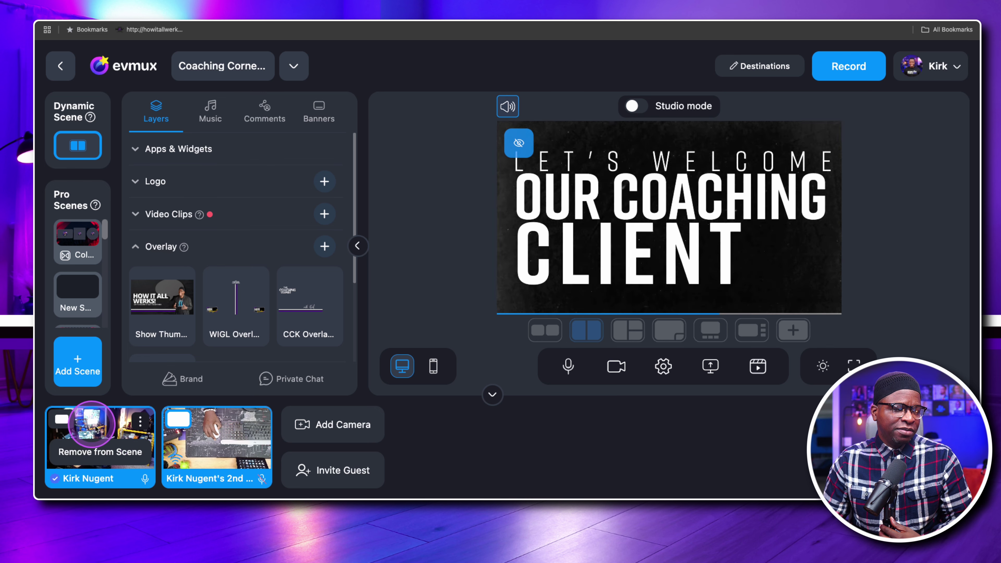
pyautogui.moveTo(189, 424)
pyautogui.click(236, 296)
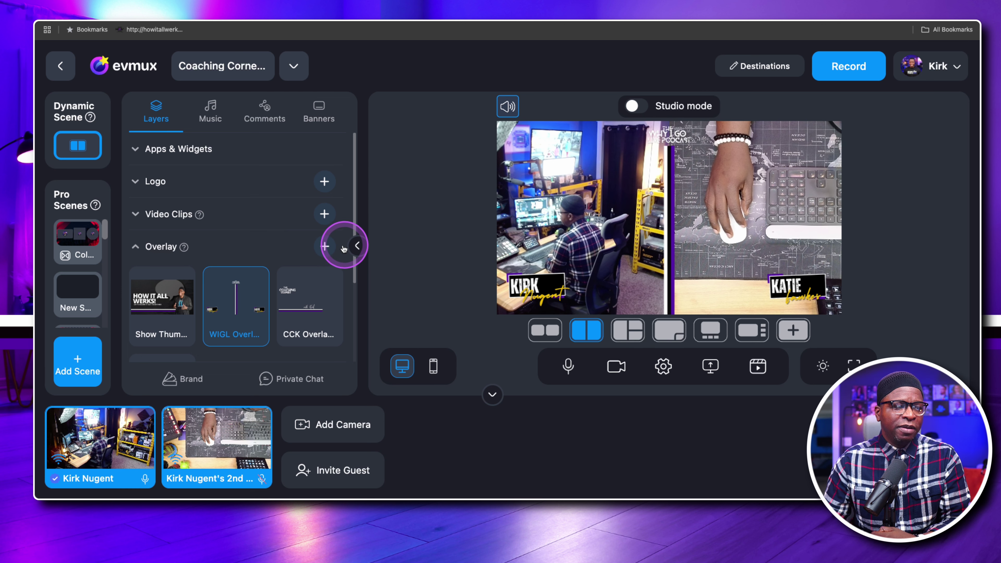
# Expand the Background layer in place of the overlays, and set the stage to two separate camera boxes over the background.
pyautogui.click(137, 248)
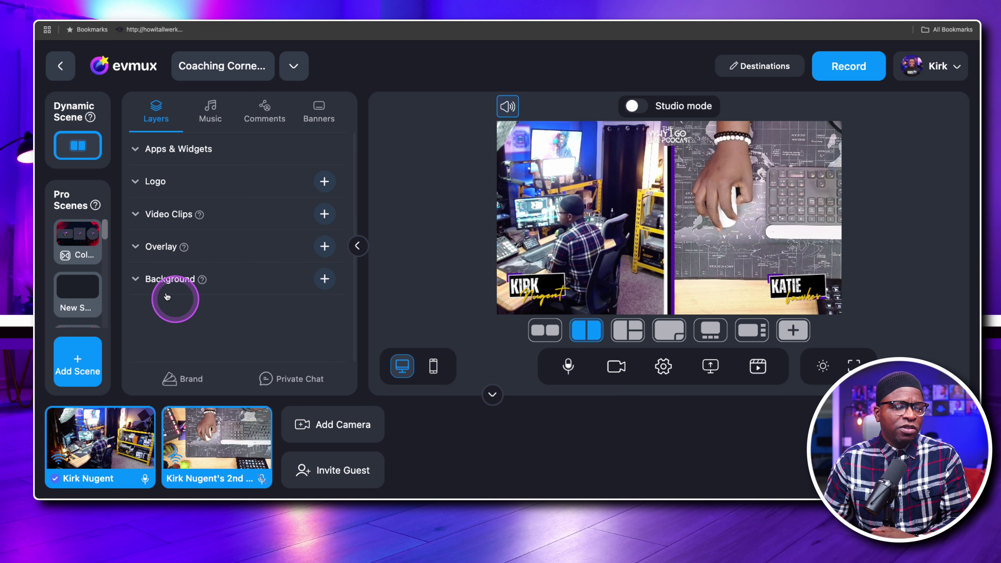
pyautogui.click(134, 279)
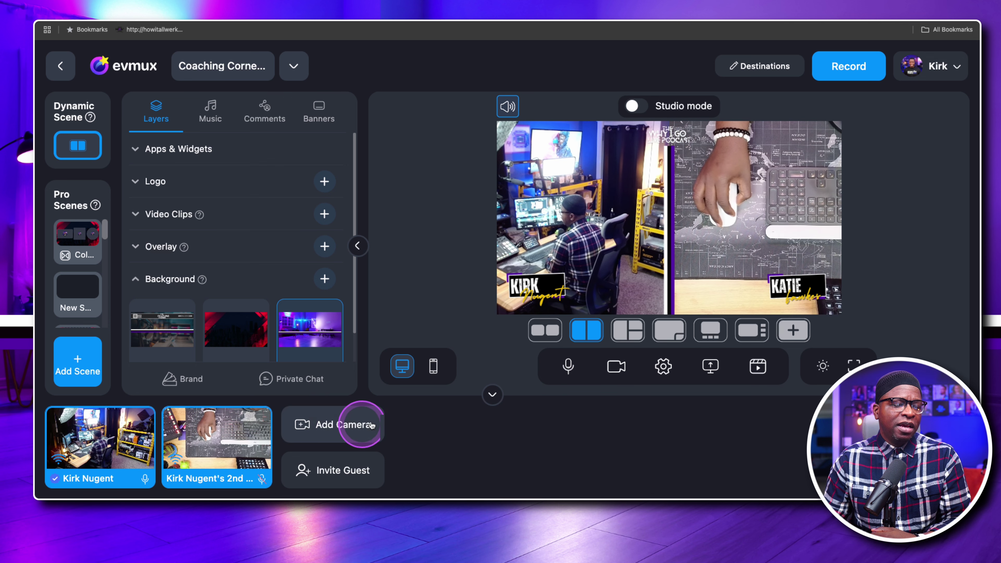
pyautogui.click(545, 330)
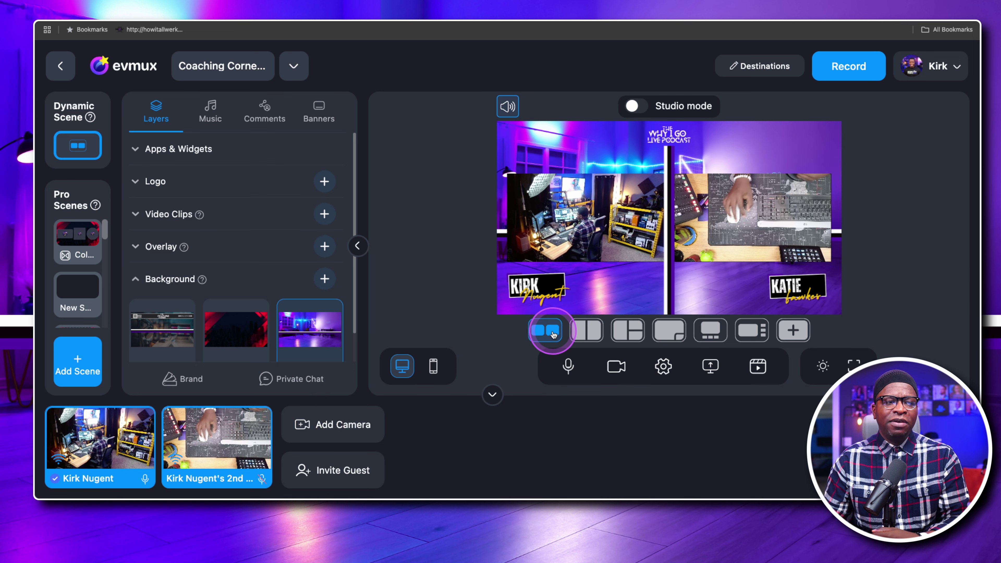
# Hide WIGL Overlay.png from the stage and collapse the Overlay layer.
pyautogui.click(135, 246)
pyautogui.moveTo(272, 314)
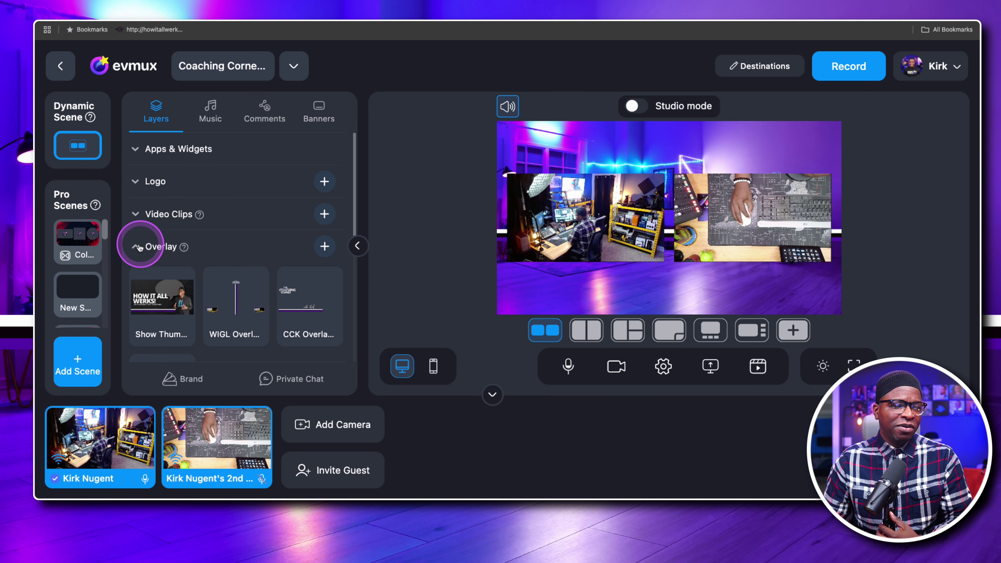
pyautogui.click(189, 252)
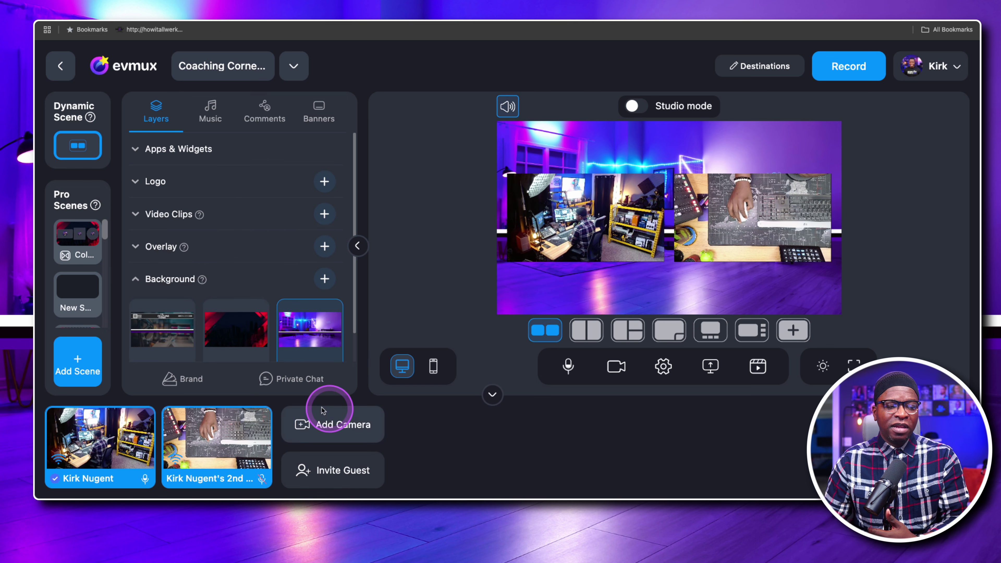
# Try the red template background and the CCK background behind the cameras, and view the options for adding a background.
pyautogui.click(229, 335)
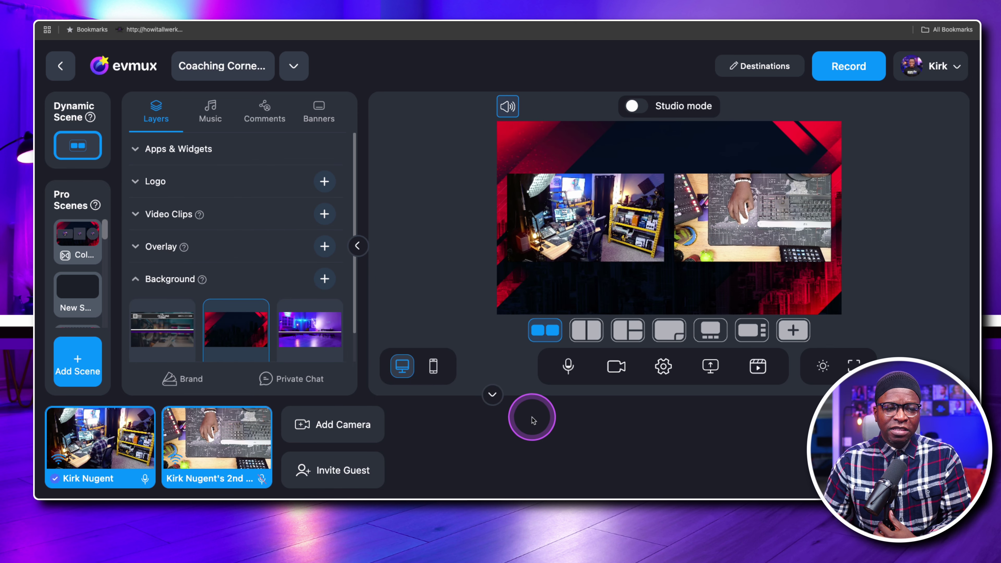
pyautogui.click(163, 330)
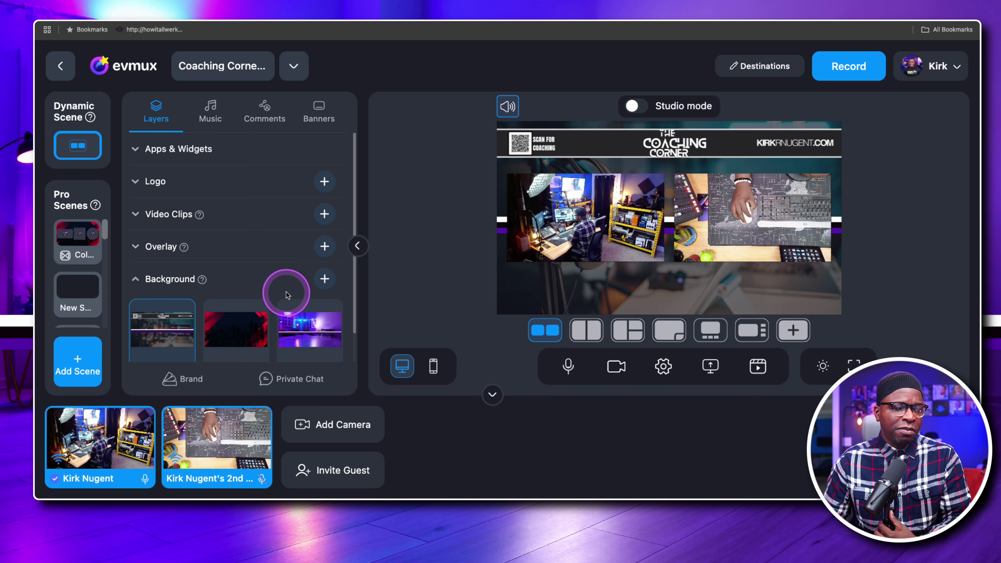
pyautogui.scroll(-1, 292, 288)
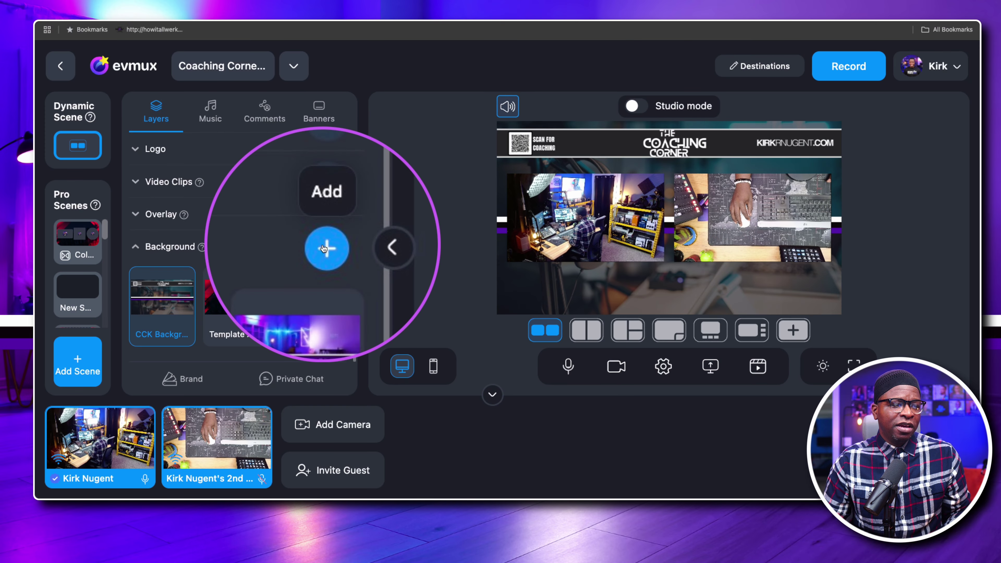
pyautogui.click(324, 246)
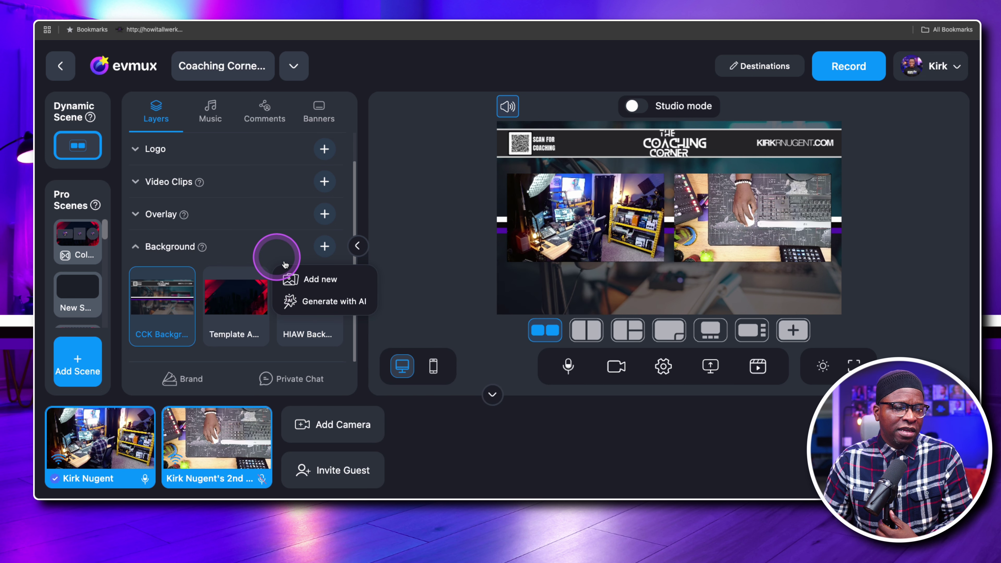
pyautogui.click(347, 378)
# Show HIAW Background.png behind the two cameras and collapse the Background layer.
pyautogui.moveTo(336, 307)
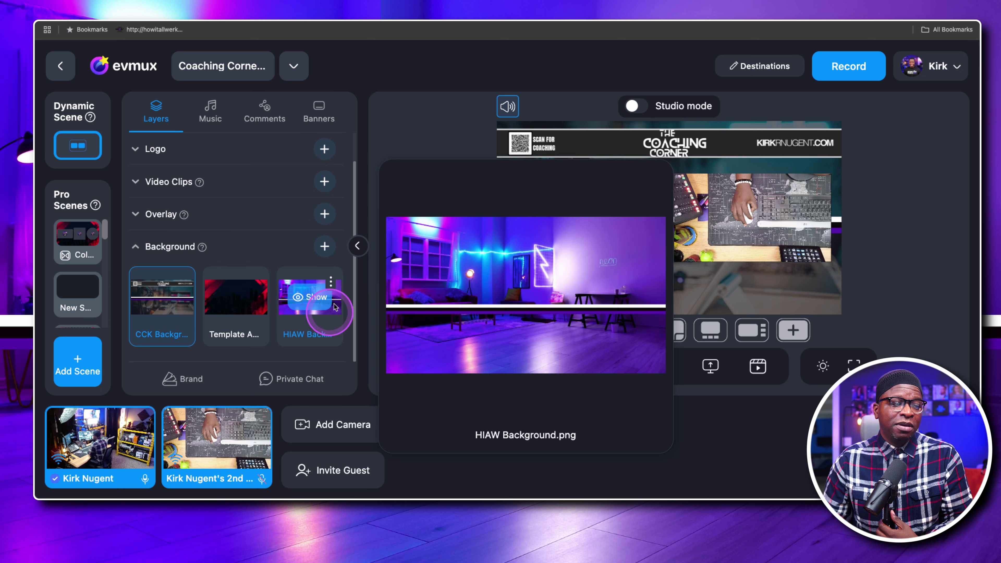
pyautogui.click(307, 297)
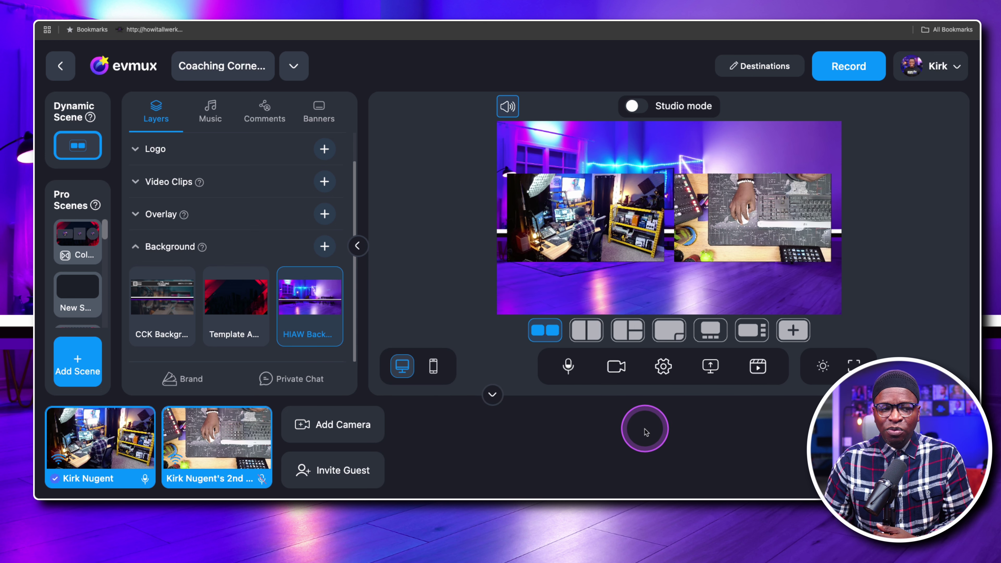
pyautogui.scroll(1, 138, 247)
pyautogui.click(137, 247)
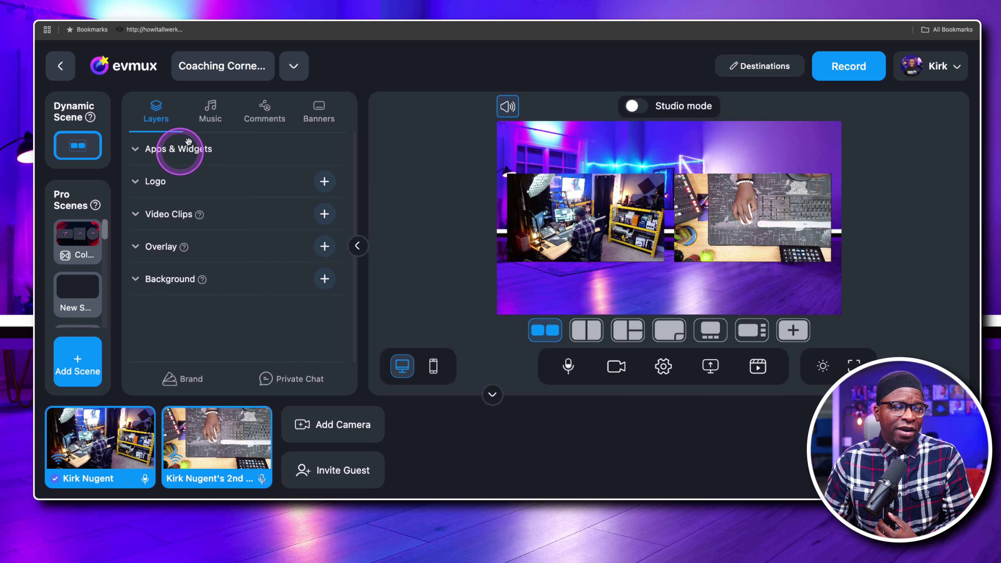
# Look over the sound effects, and show the sample comment over the second camera alone on the stage.
pyautogui.click(210, 114)
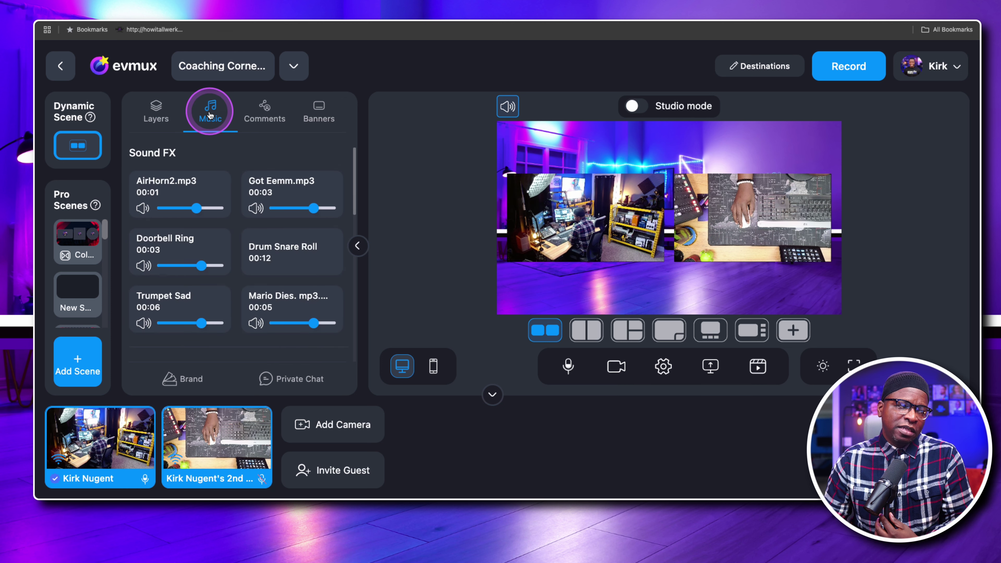
pyautogui.click(261, 112)
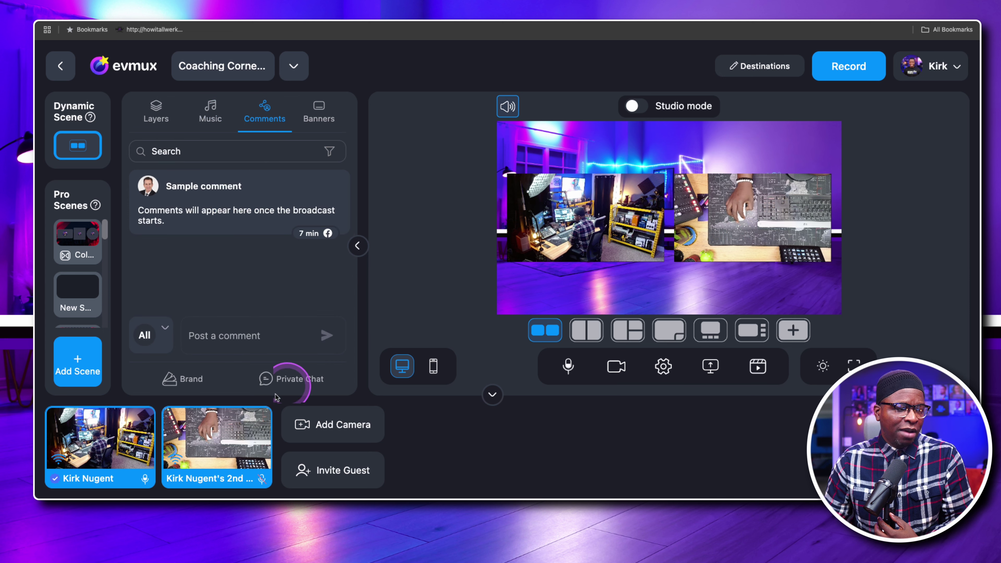
pyautogui.moveTo(209, 448)
pyautogui.click(178, 419)
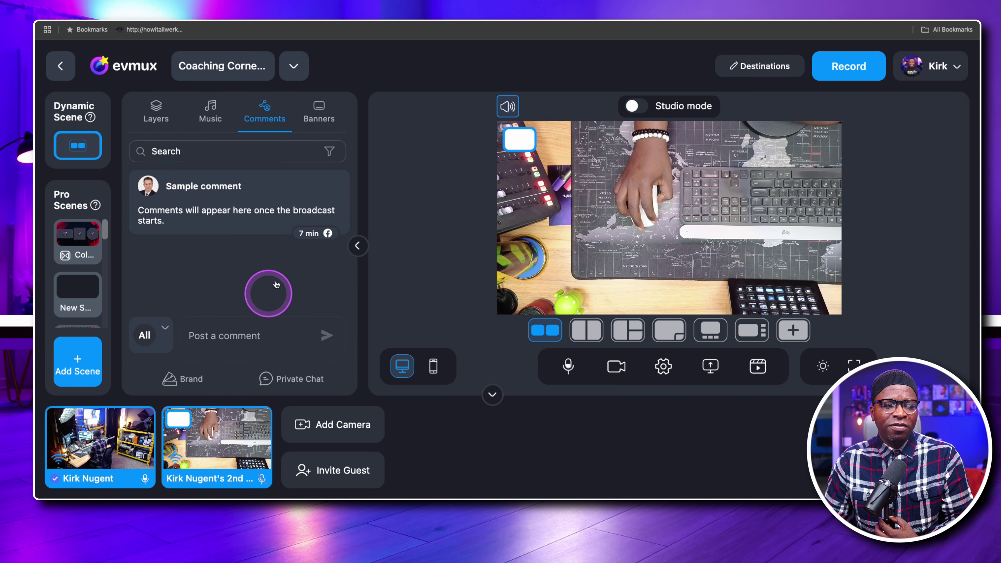
pyautogui.click(237, 201)
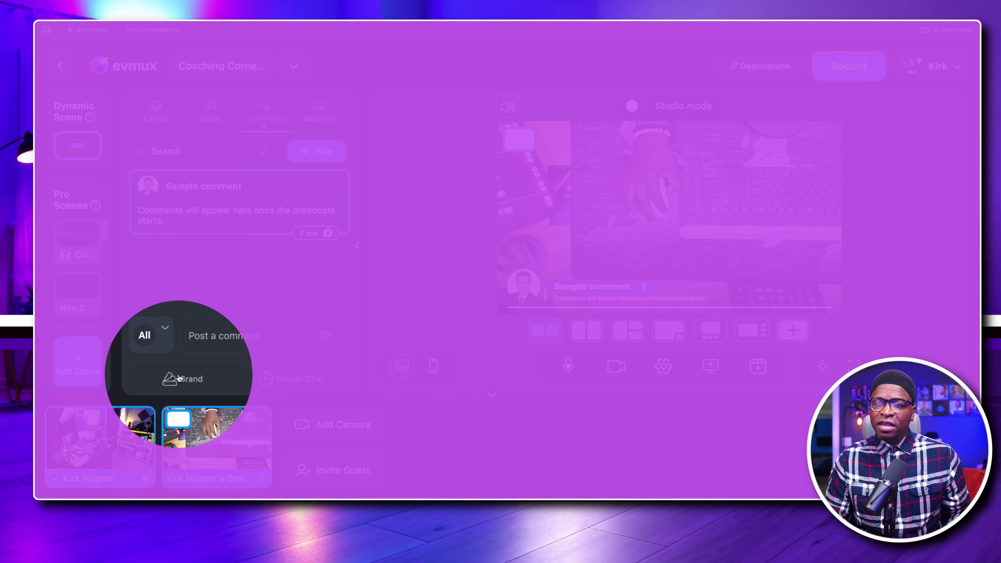
# Preview the sample comment in the brand's Style 1, Style 3 and Style 2, and settle on Style 4.
pyautogui.click(179, 378)
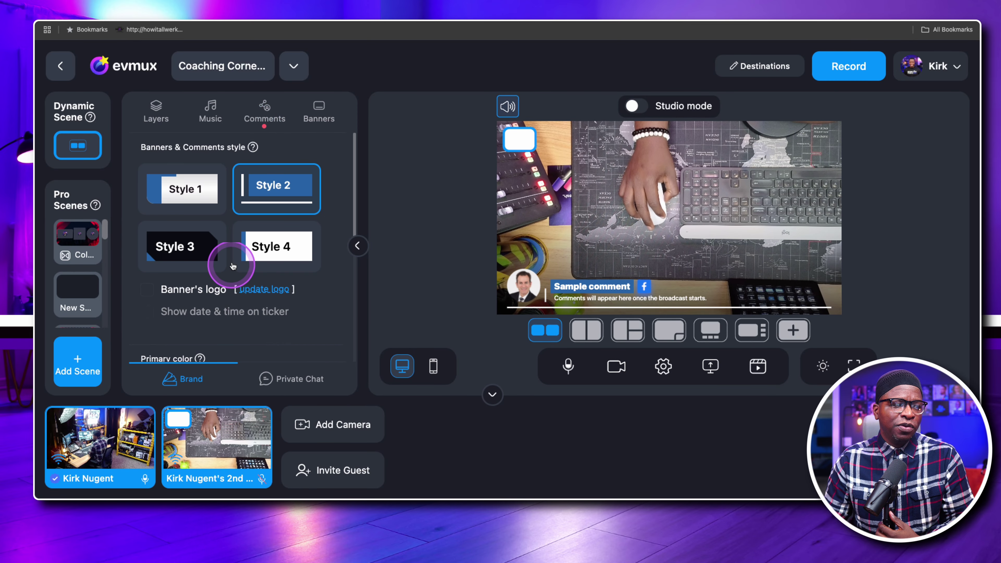
pyautogui.click(189, 187)
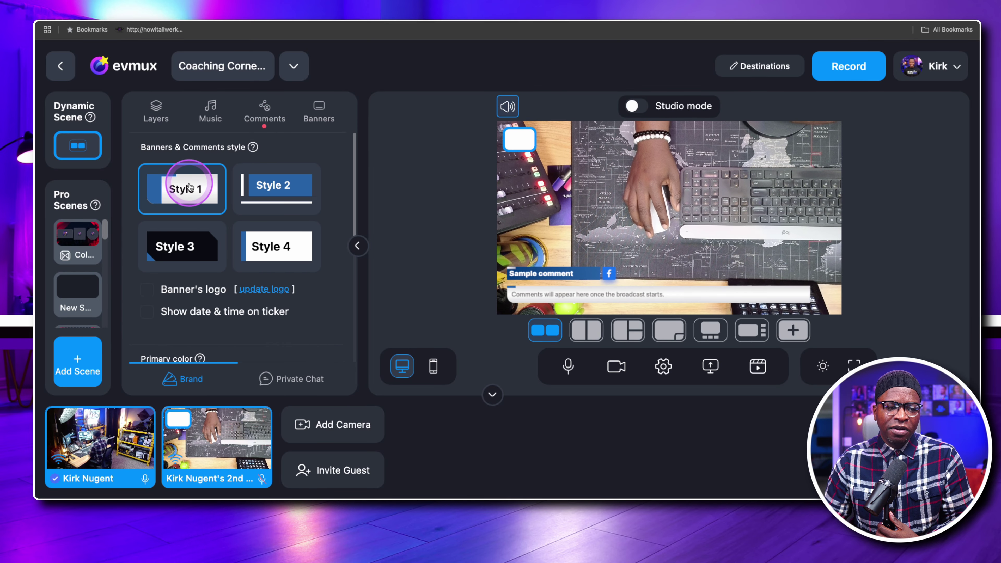
pyautogui.click(185, 244)
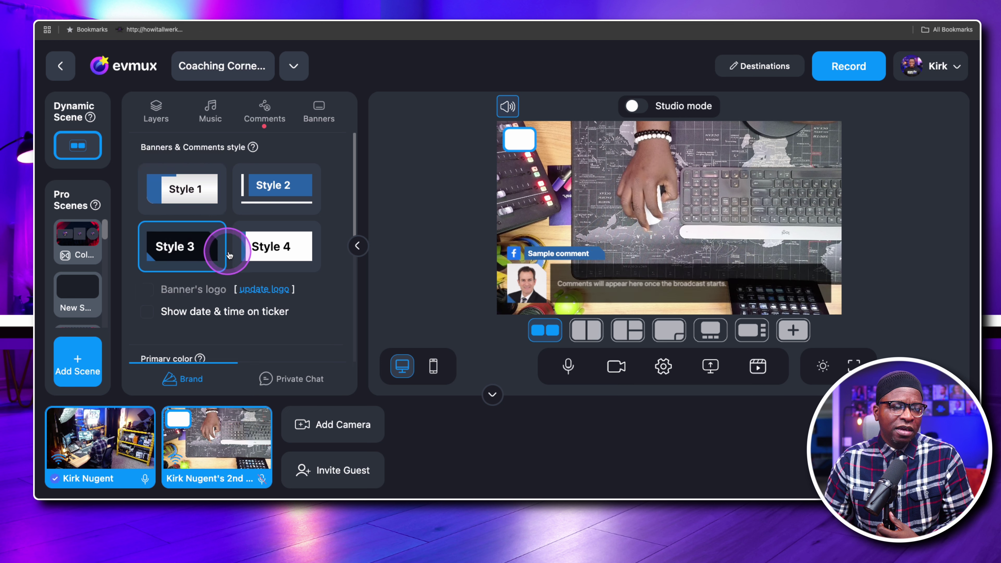
pyautogui.click(262, 247)
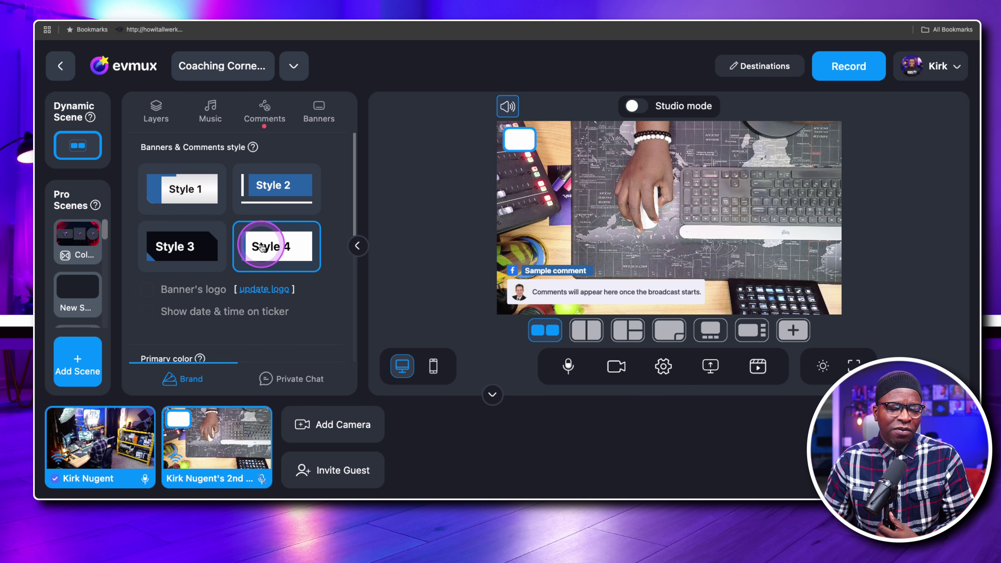
pyautogui.click(268, 188)
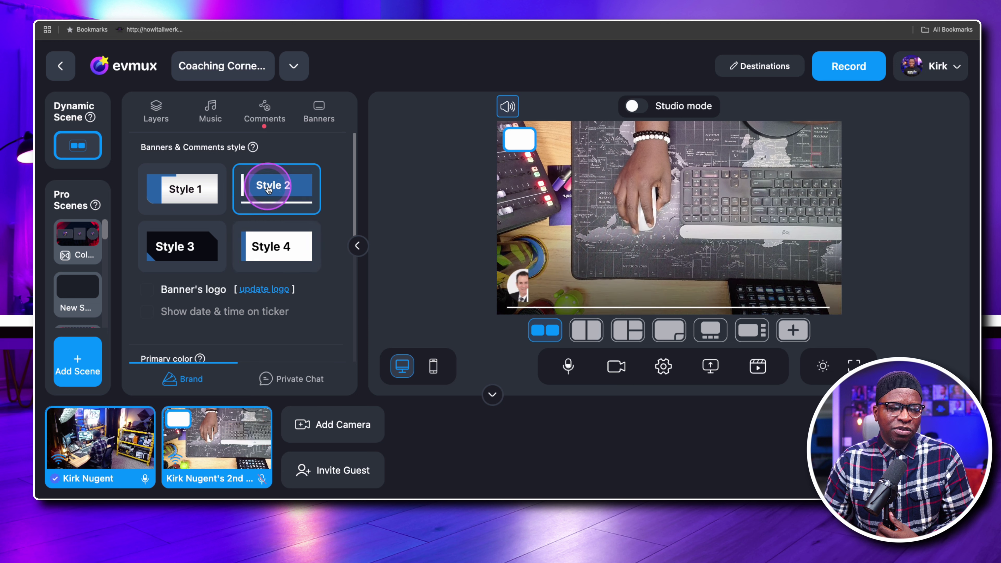
pyautogui.click(273, 246)
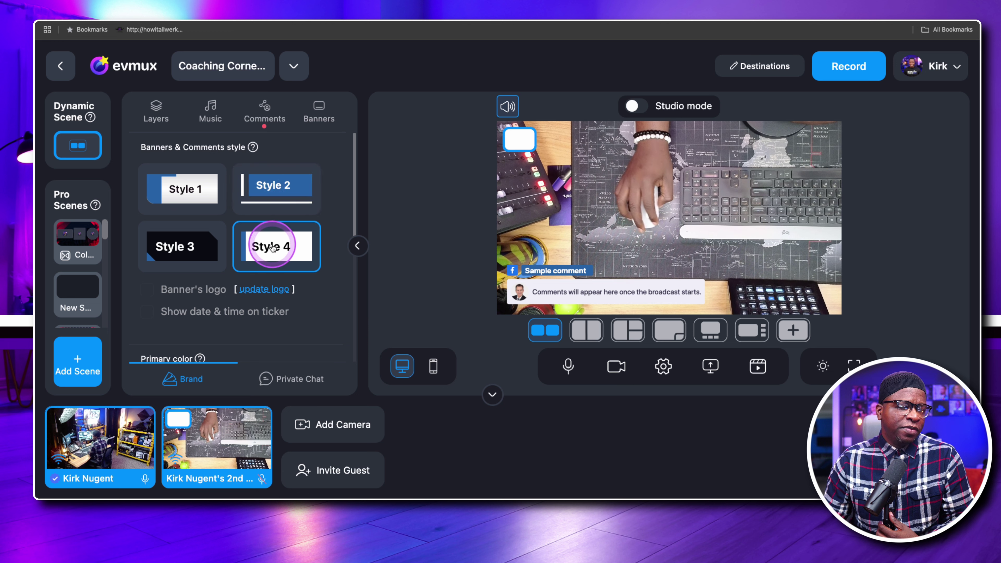
# Look through the brand's primary color, default background color, lower thirds and frames settings.
pyautogui.scroll(-5, 306, 302)
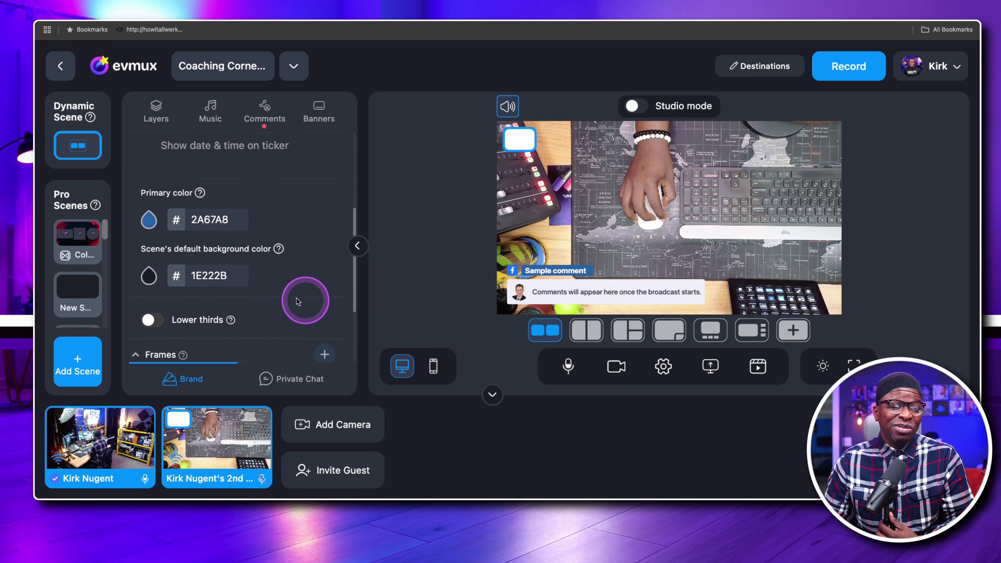
pyautogui.scroll(-3, 177, 279)
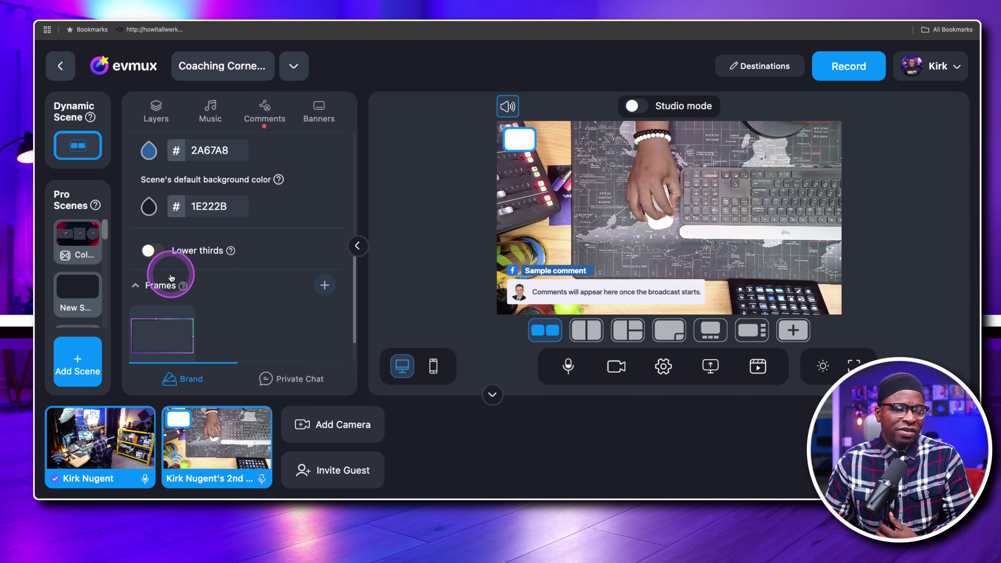
pyautogui.click(135, 246)
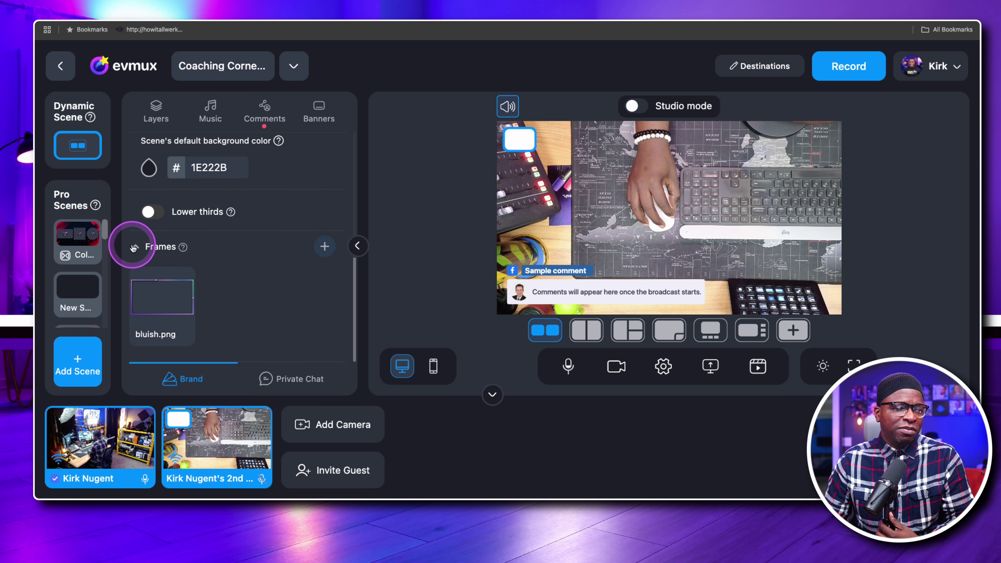
pyautogui.click(244, 271)
pyautogui.scroll(5, 254, 269)
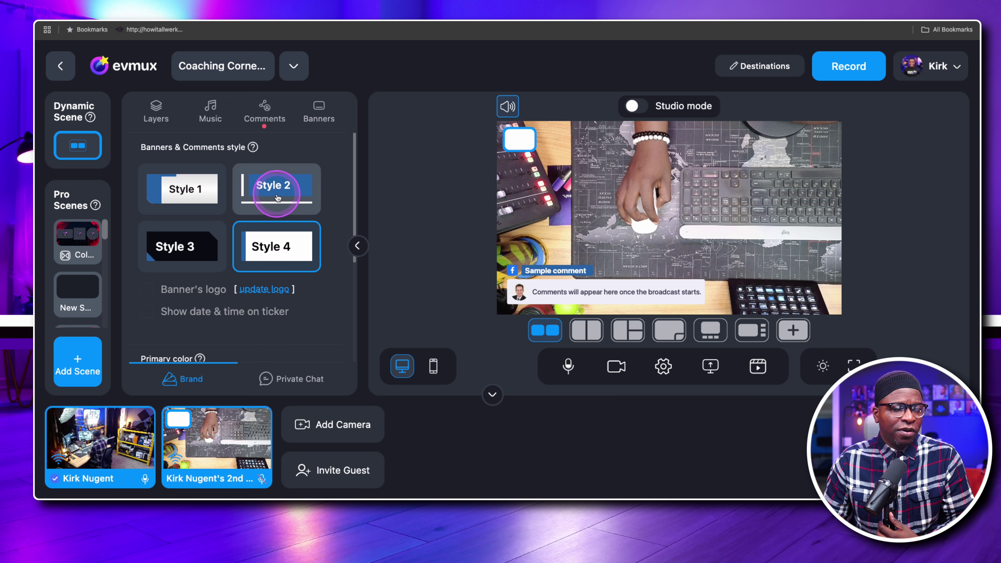
# Try to turn off the ticker scrolling text in the existing HIAW Live Show welcome banner.
pyautogui.click(322, 116)
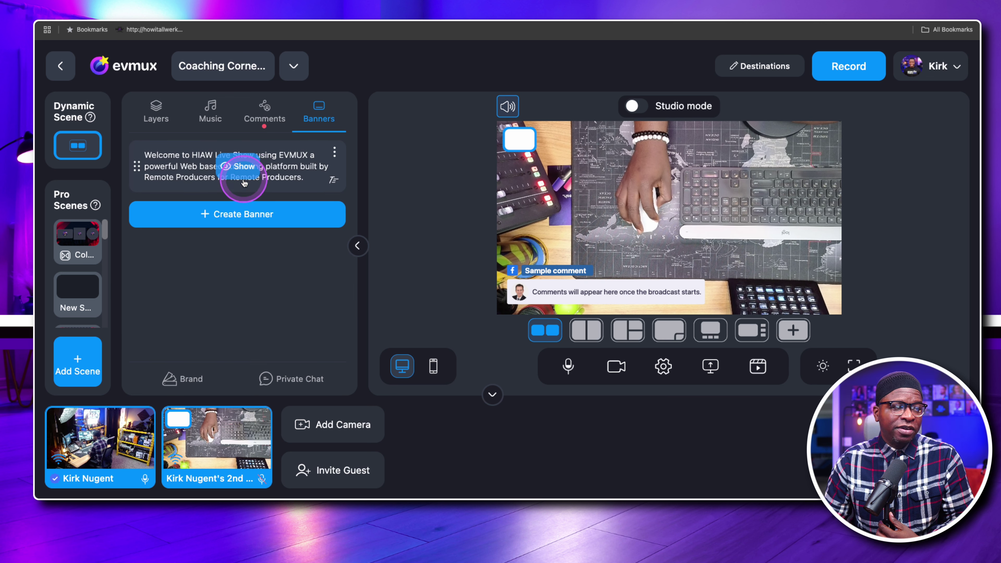
pyautogui.click(315, 212)
pyautogui.moveTo(303, 187)
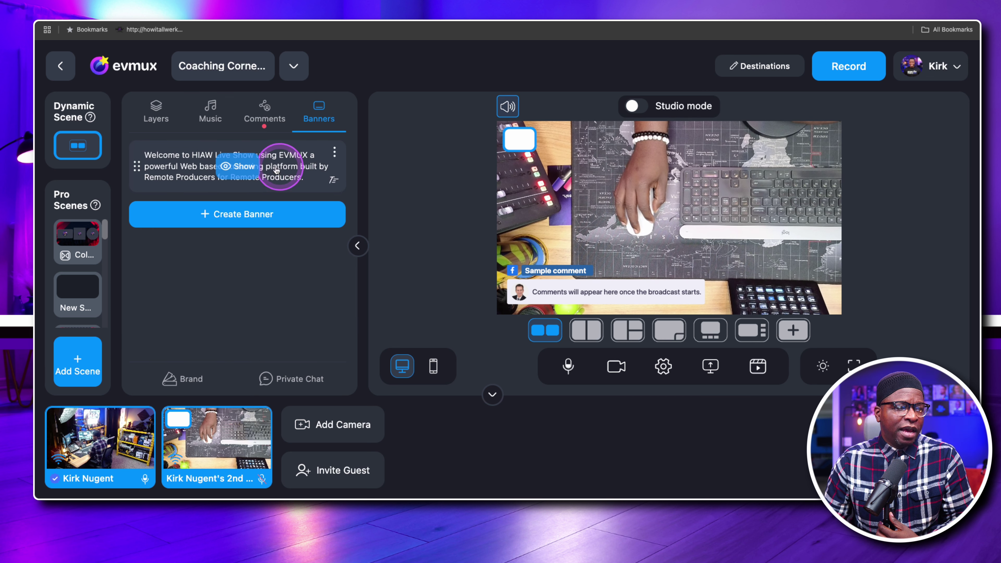
pyautogui.click(335, 152)
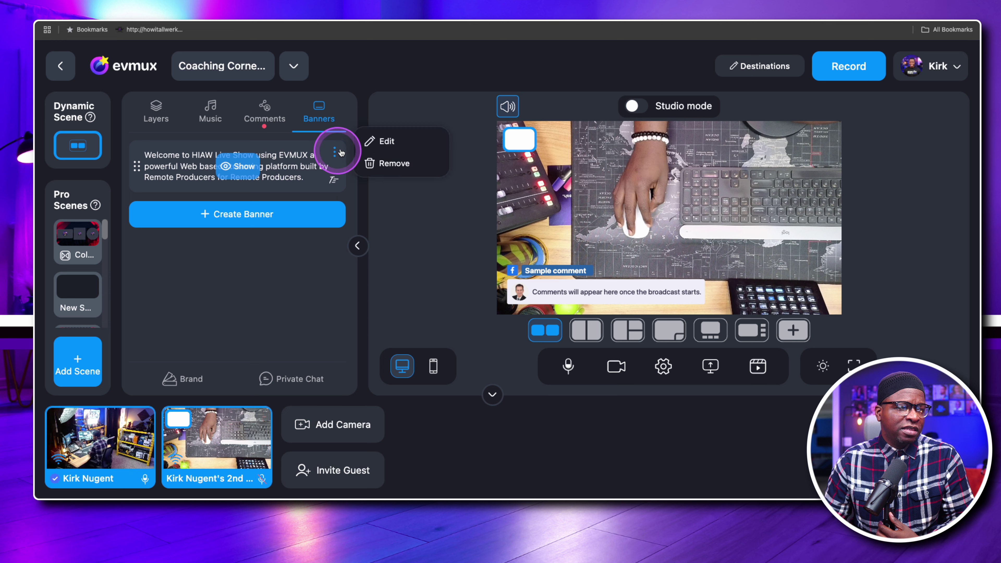
pyautogui.click(373, 141)
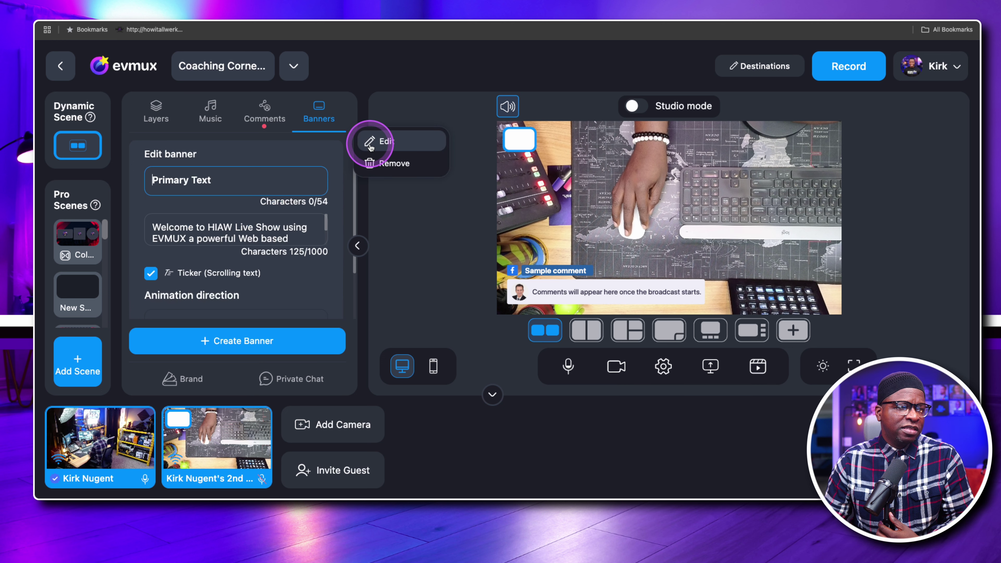
pyautogui.click(151, 273)
pyautogui.click(232, 299)
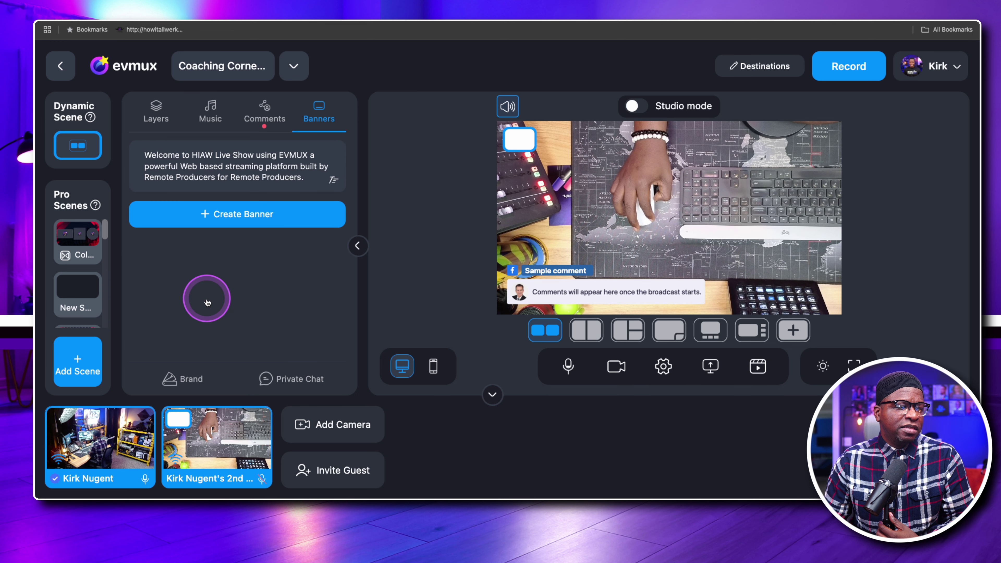
# Turn off the ticker option of the HIAW Live Show welcome banner and show the banner on the stage.
pyautogui.click(335, 154)
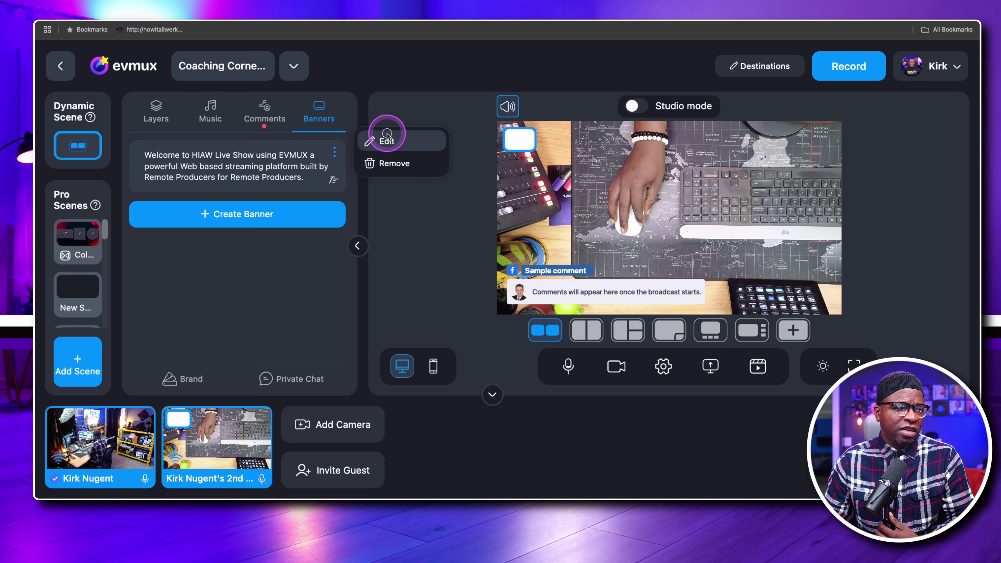
pyautogui.click(373, 141)
pyautogui.click(159, 300)
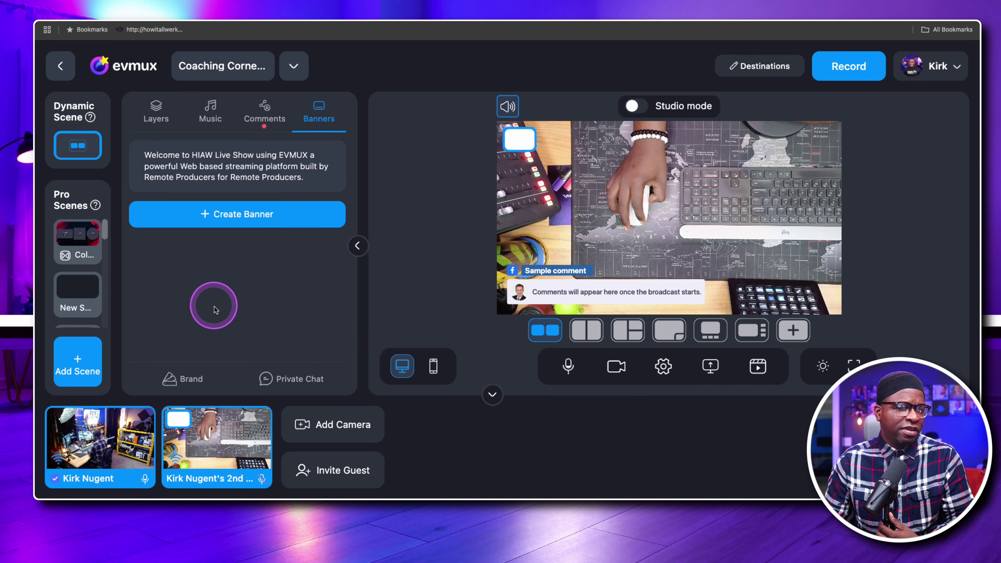
pyautogui.click(242, 163)
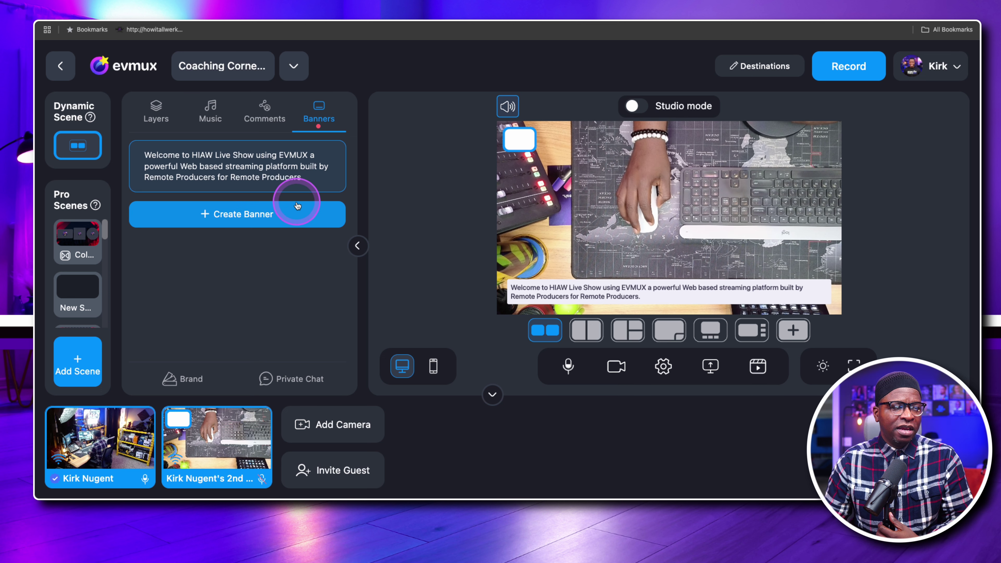
# Preview the welcome banner in Style 3, Style 1 and Style 2, and return it to Style 4.
pyautogui.click(199, 376)
pyautogui.click(188, 243)
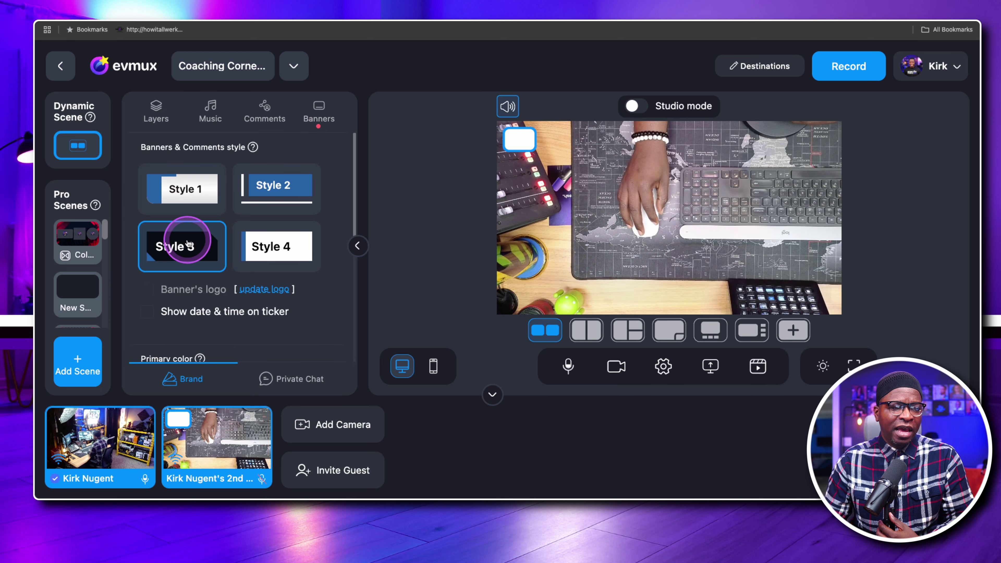
pyautogui.click(188, 190)
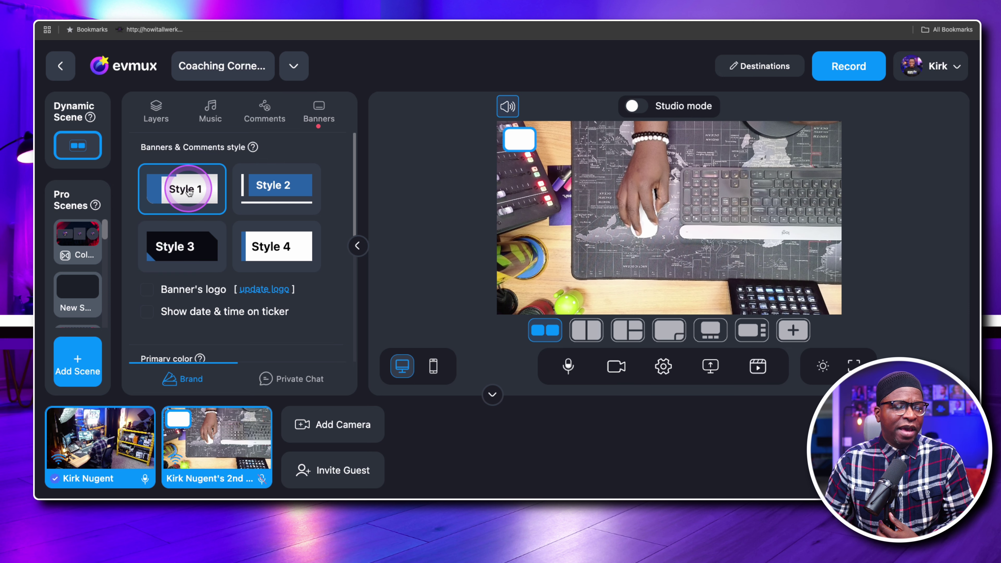
pyautogui.click(272, 185)
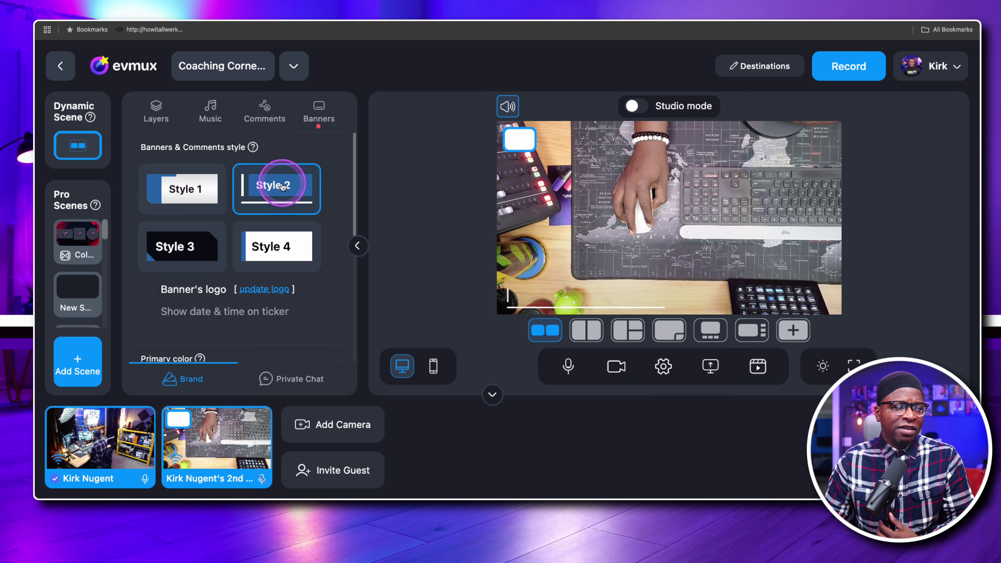
pyautogui.click(278, 252)
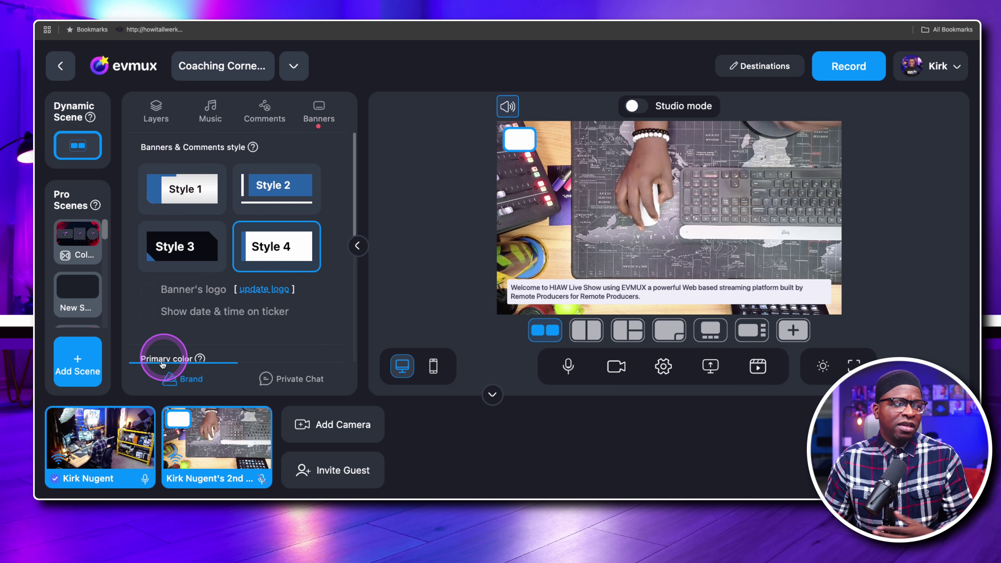
# Return from the brand settings to the banners and hide the HIAW Live Show welcome banner from the stage.
pyautogui.click(192, 383)
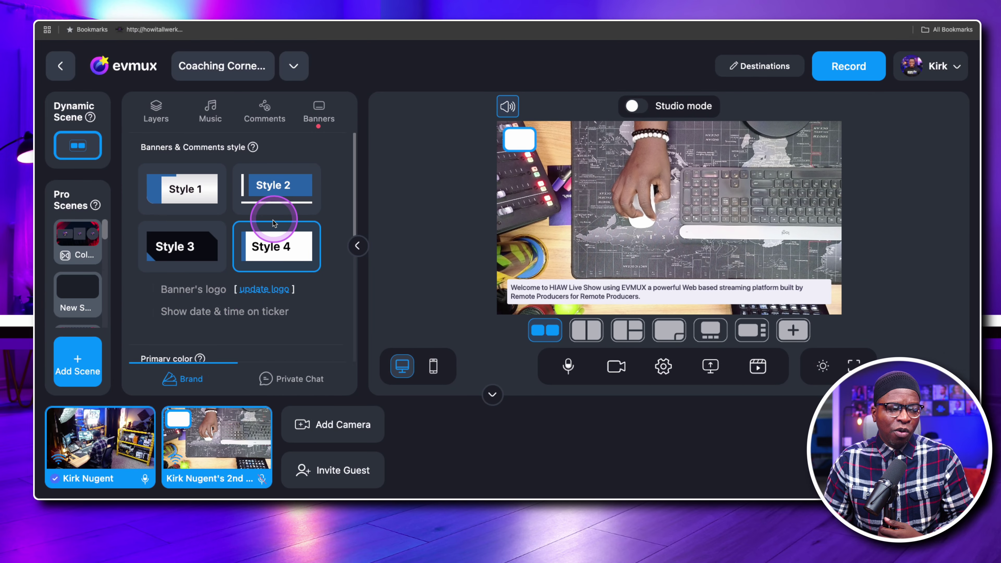
pyautogui.click(264, 112)
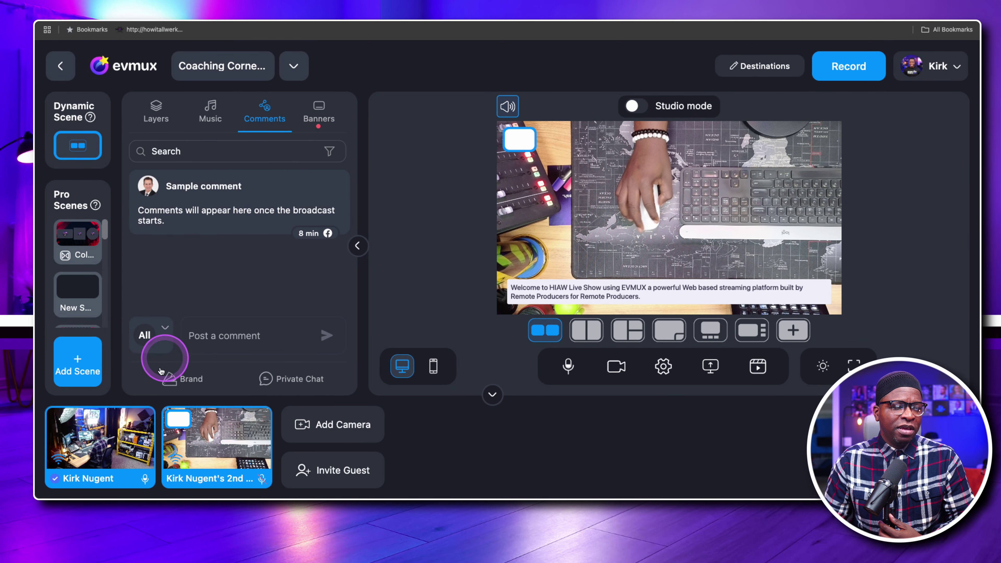
pyautogui.click(318, 117)
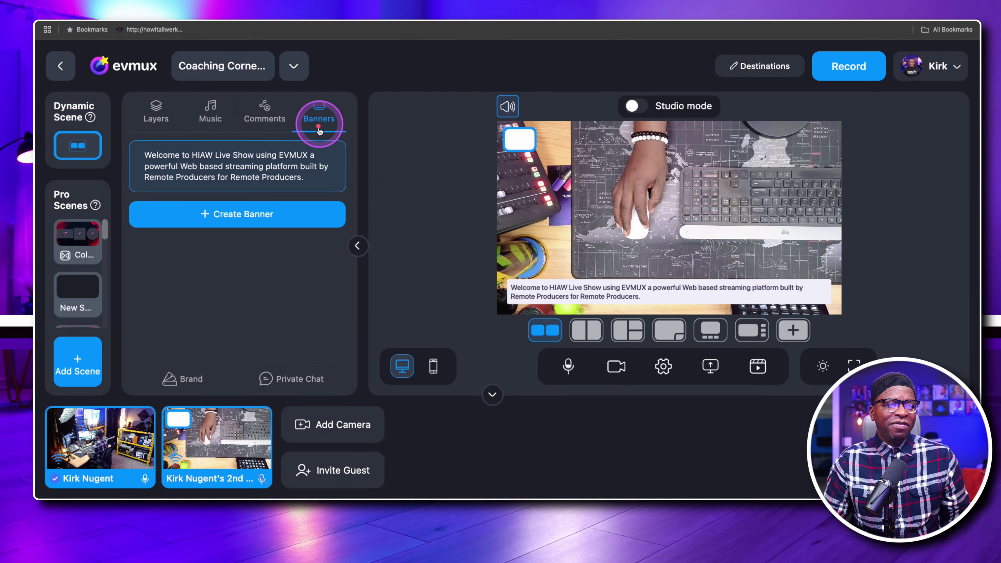
pyautogui.click(247, 169)
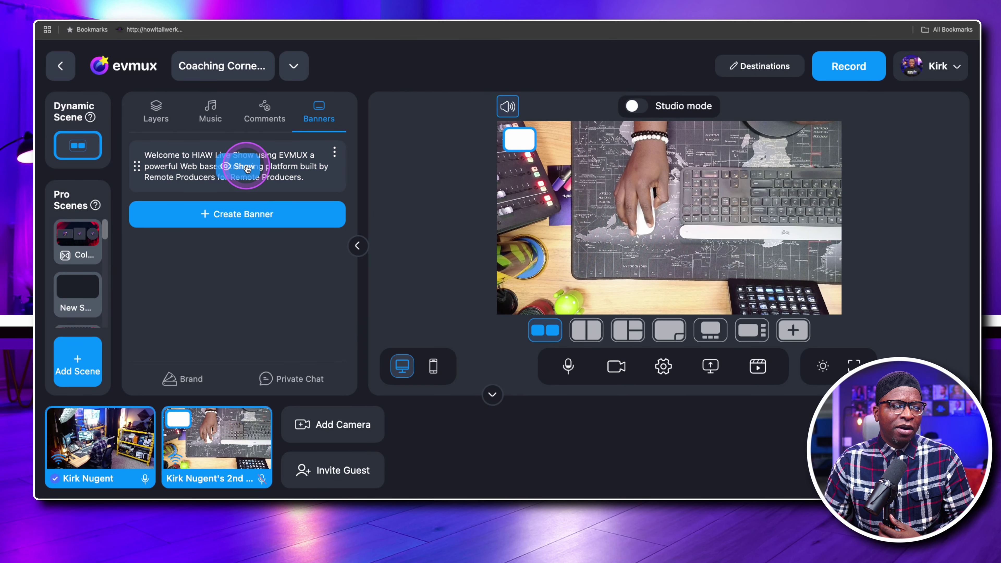
# Examine the options for creating a new banner, close the form without creating one, and view the comments.
pyautogui.click(241, 216)
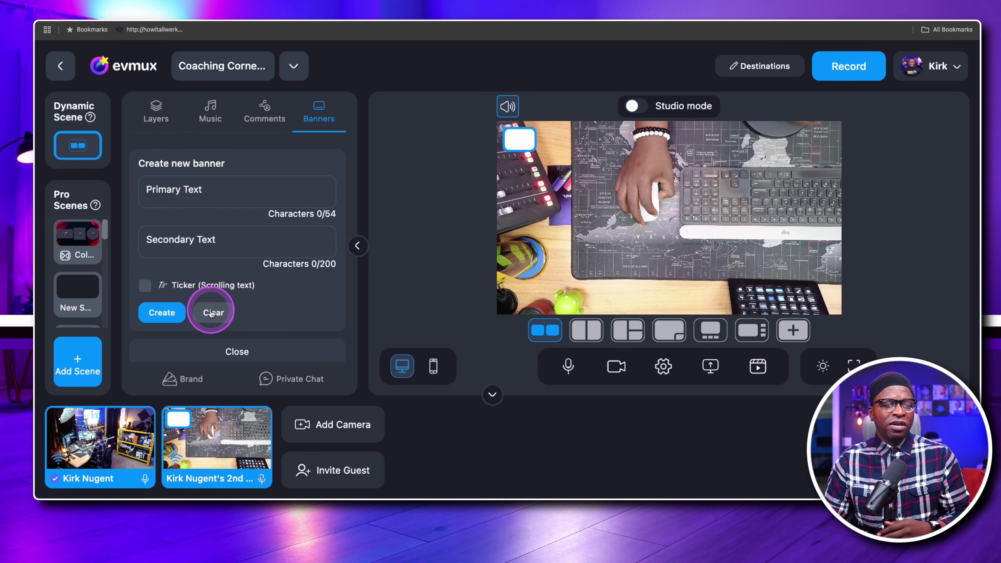
pyautogui.click(254, 350)
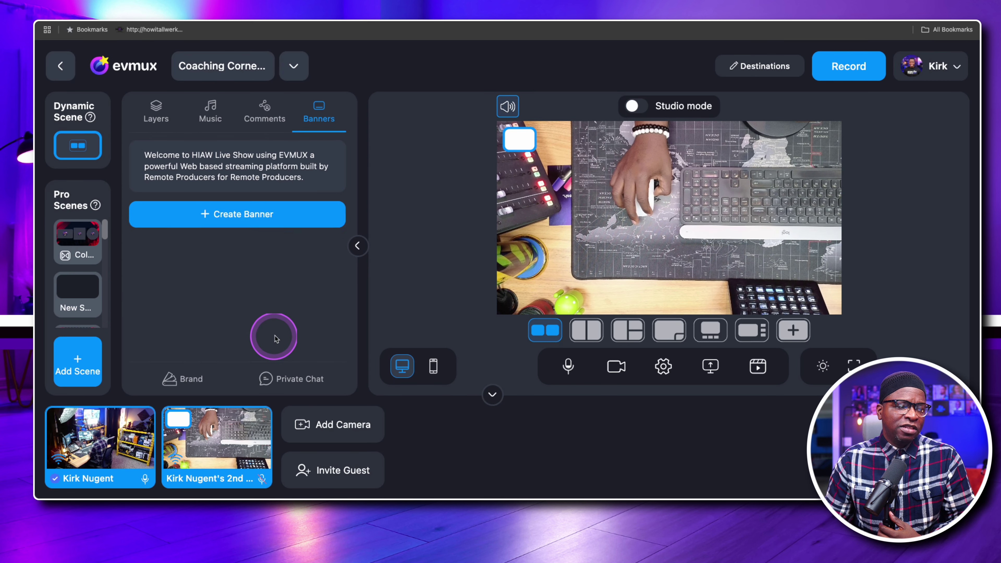
pyautogui.click(275, 116)
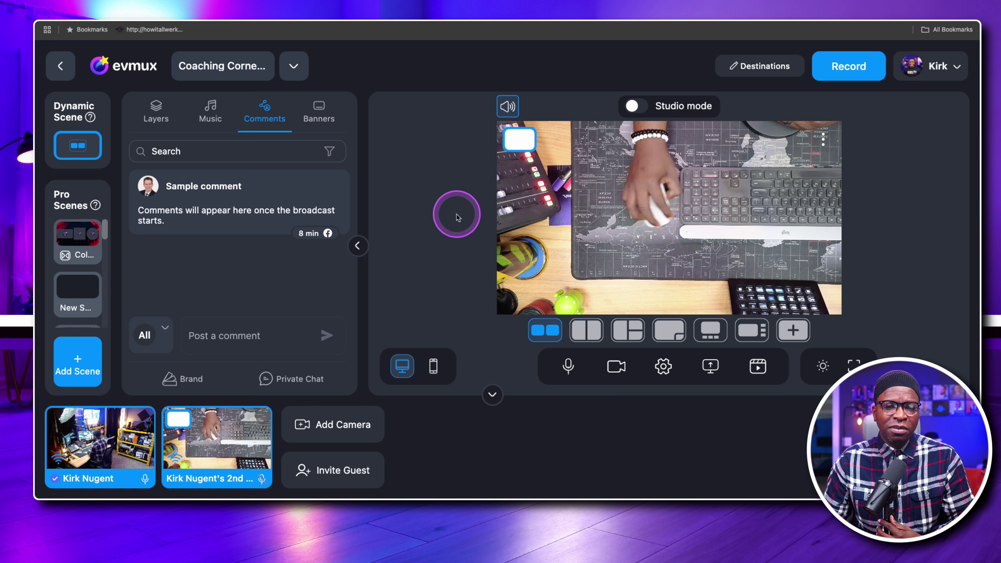
# View the music and sound effects and examine the options of the AirHorn2.mp3 sound.
pyautogui.click(211, 114)
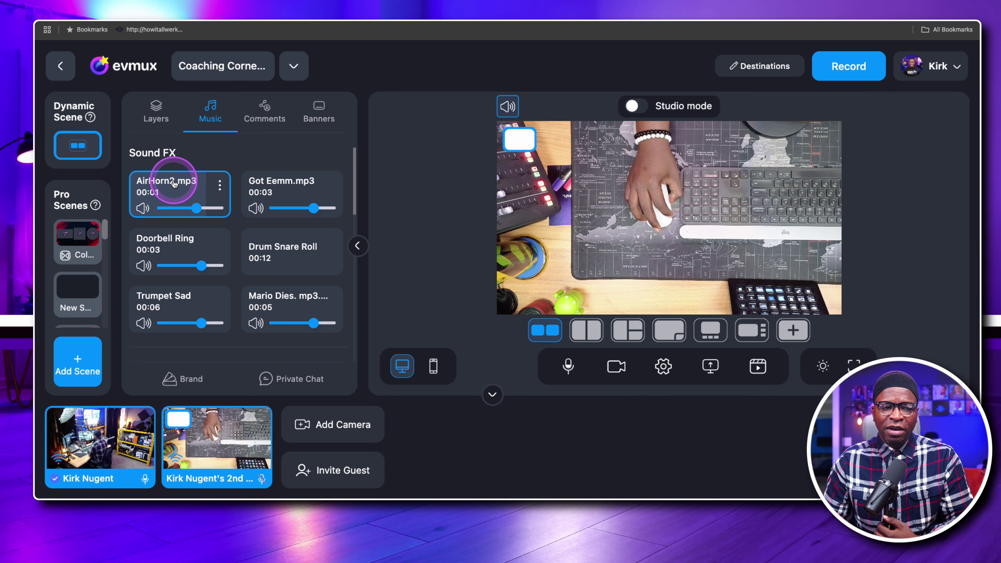
pyautogui.click(219, 182)
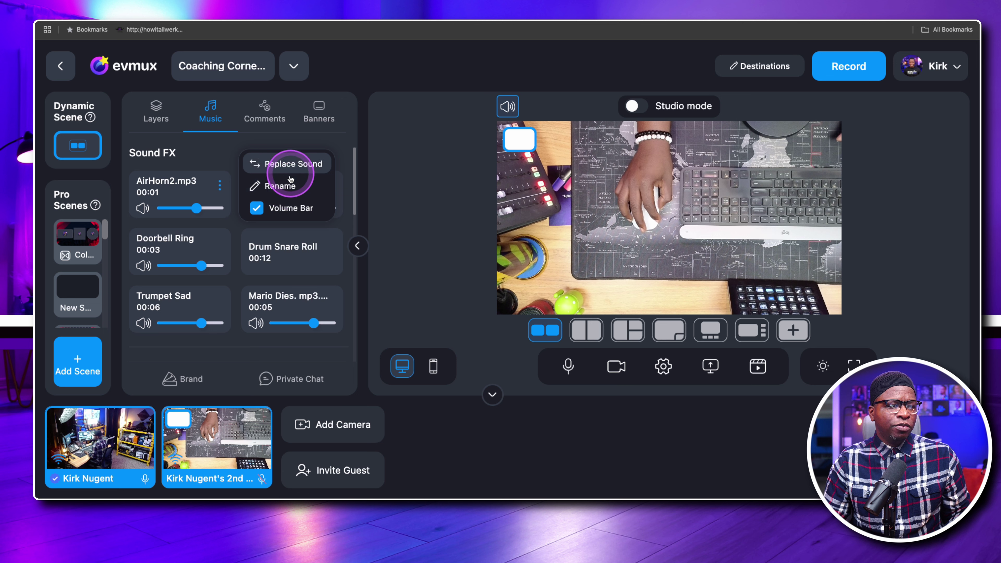
pyautogui.click(219, 183)
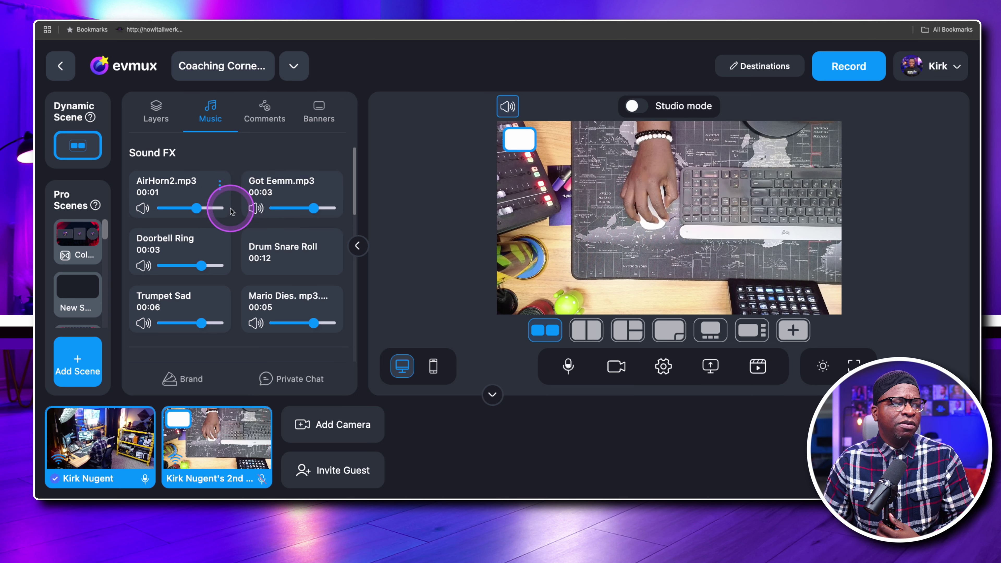
# Look through the Sound FX sounds and the start of the Music list.
pyautogui.scroll(-1, 228, 209)
pyautogui.scroll(1, 227, 204)
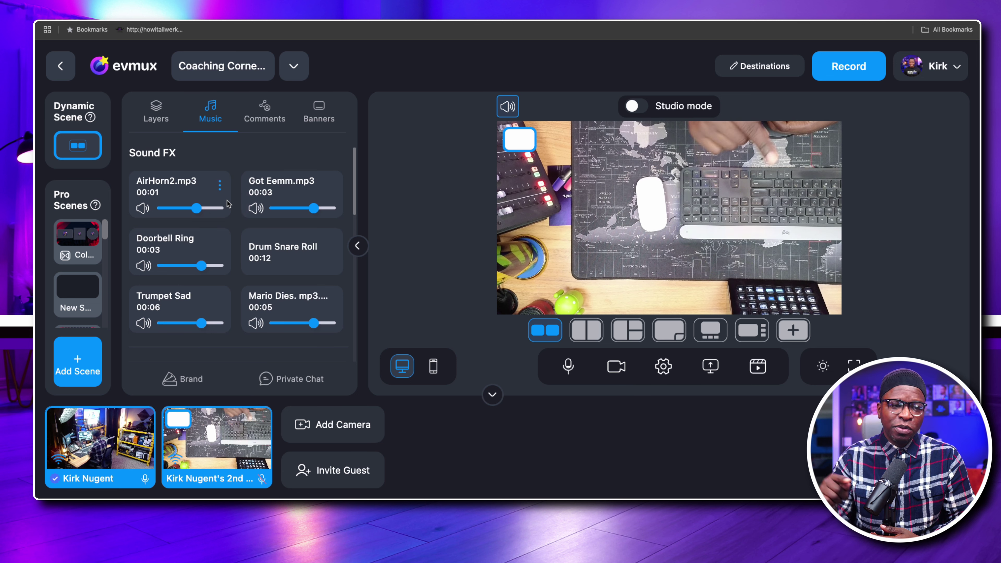
pyautogui.click(225, 200)
pyautogui.scroll(-4, 229, 203)
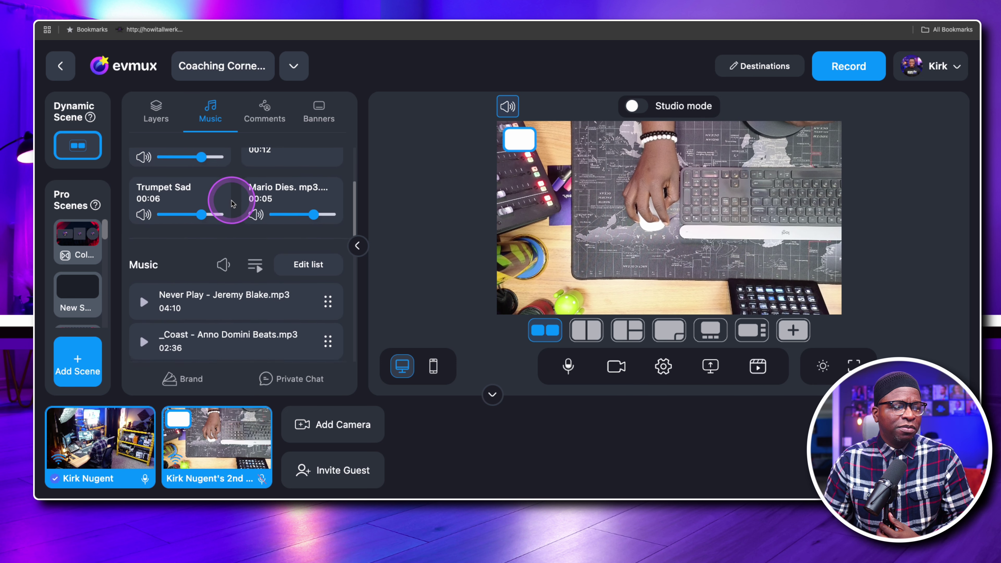
pyautogui.click(246, 280)
pyautogui.scroll(4, 224, 203)
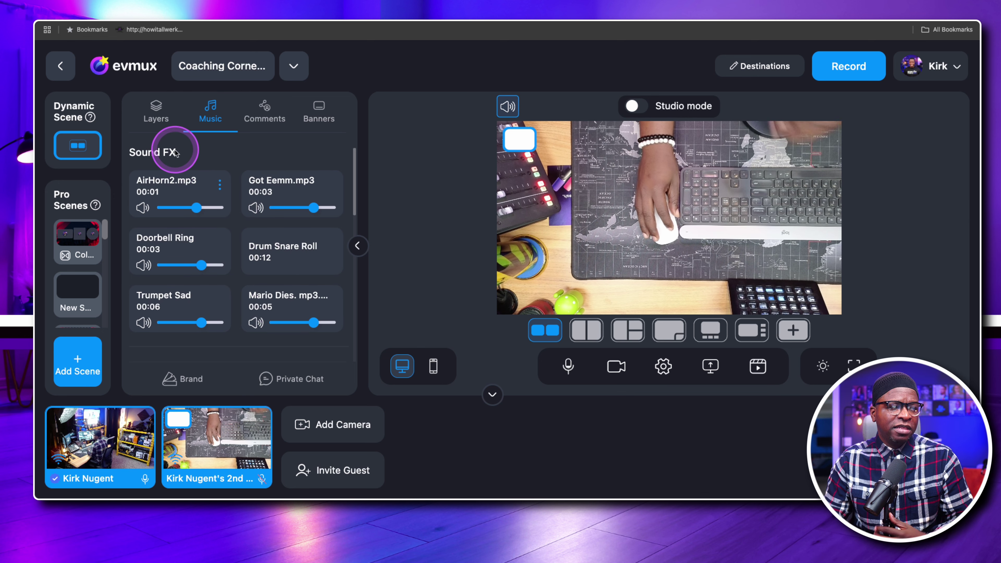
pyautogui.scroll(-5, 267, 234)
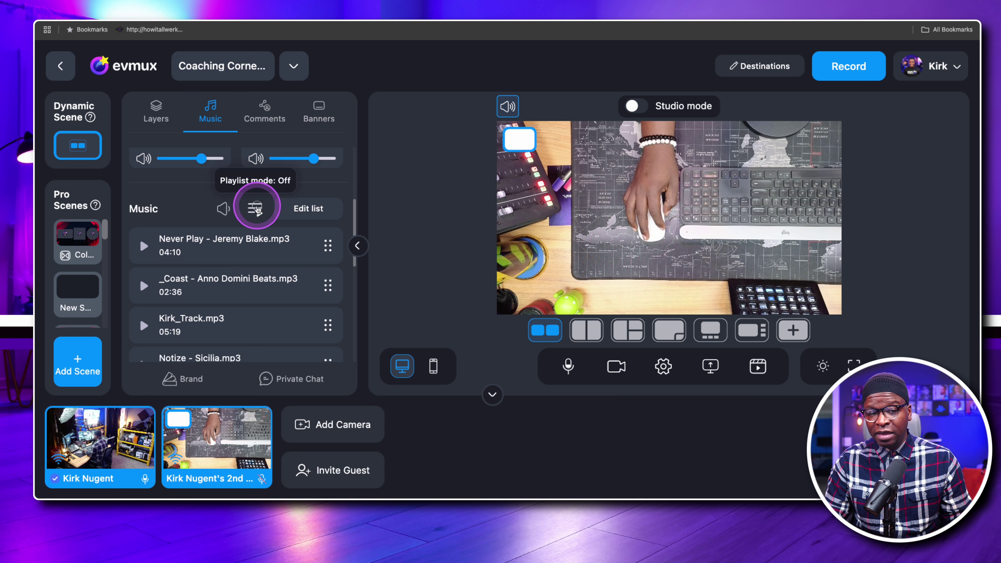
# Try playlist mode for the music on and off, and view the music volume control.
pyautogui.click(256, 209)
pyautogui.click(256, 209)
pyautogui.click(256, 209)
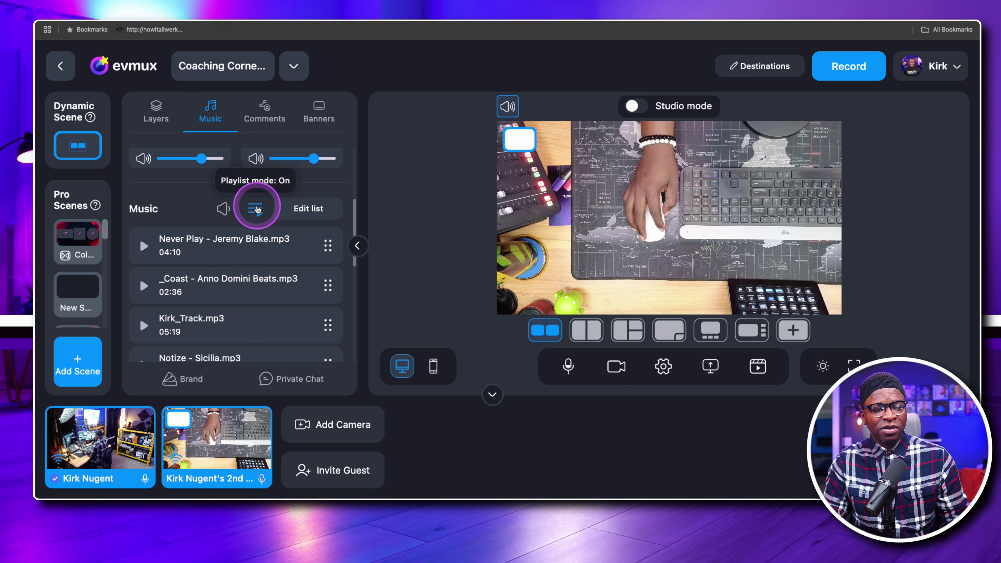
pyautogui.click(224, 209)
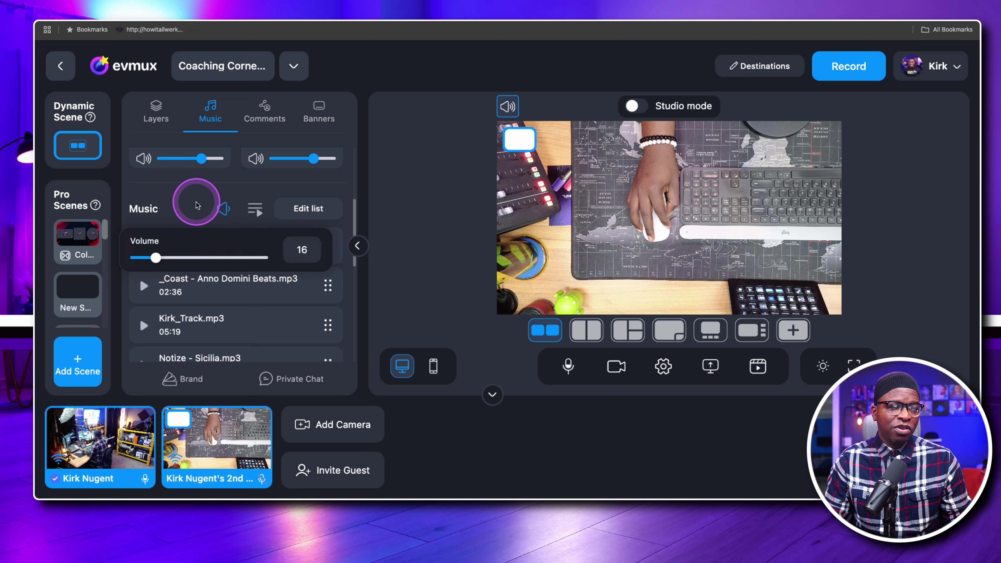
pyautogui.click(255, 209)
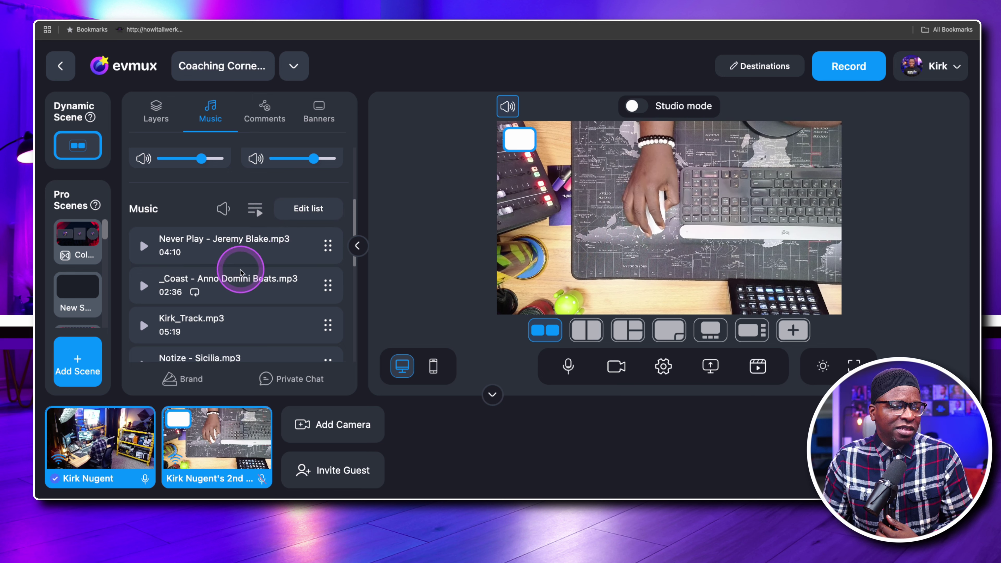
# Look through all the tracks in the Music list.
pyautogui.scroll(-5, 239, 260)
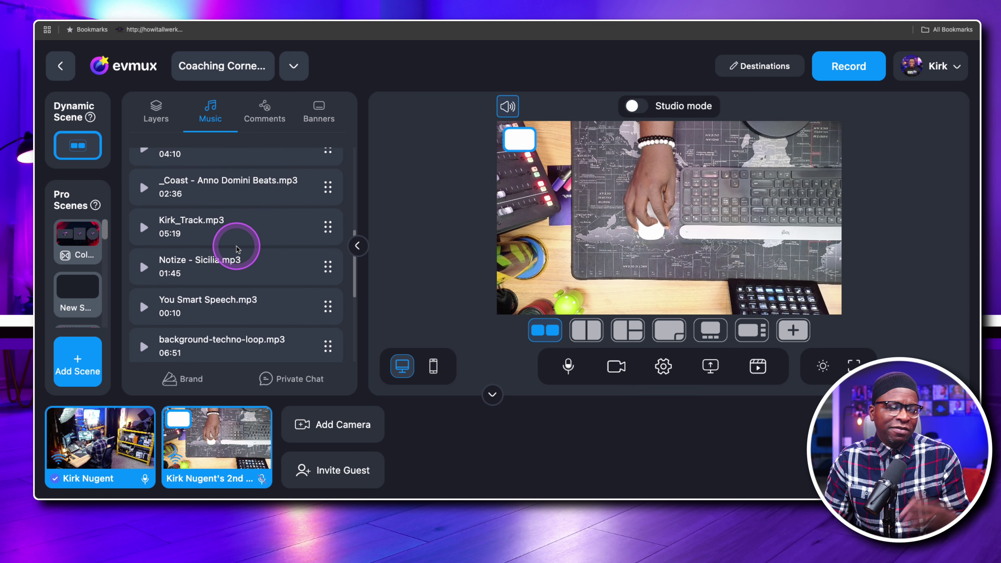
pyautogui.scroll(10, 238, 249)
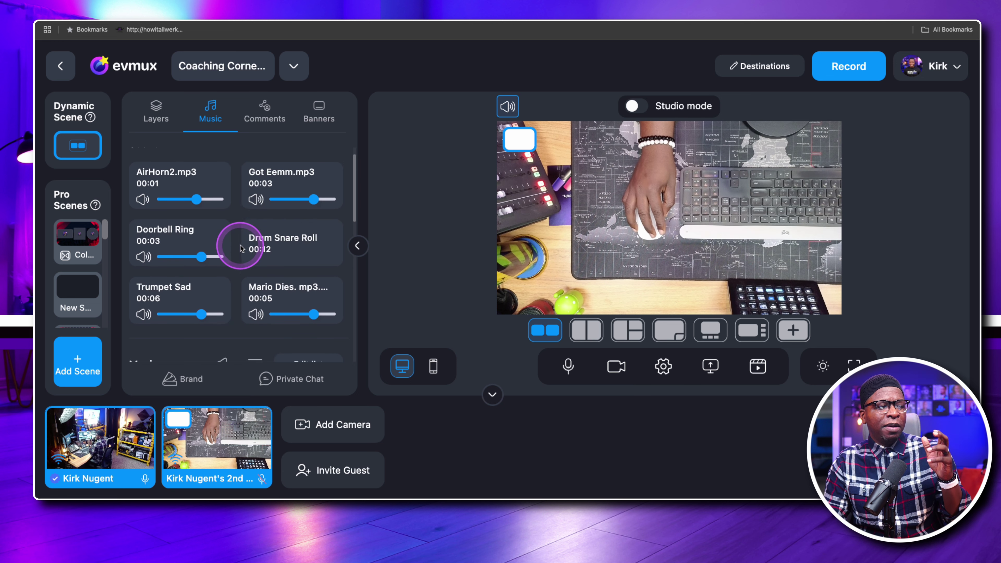
pyautogui.scroll(-2, 244, 248)
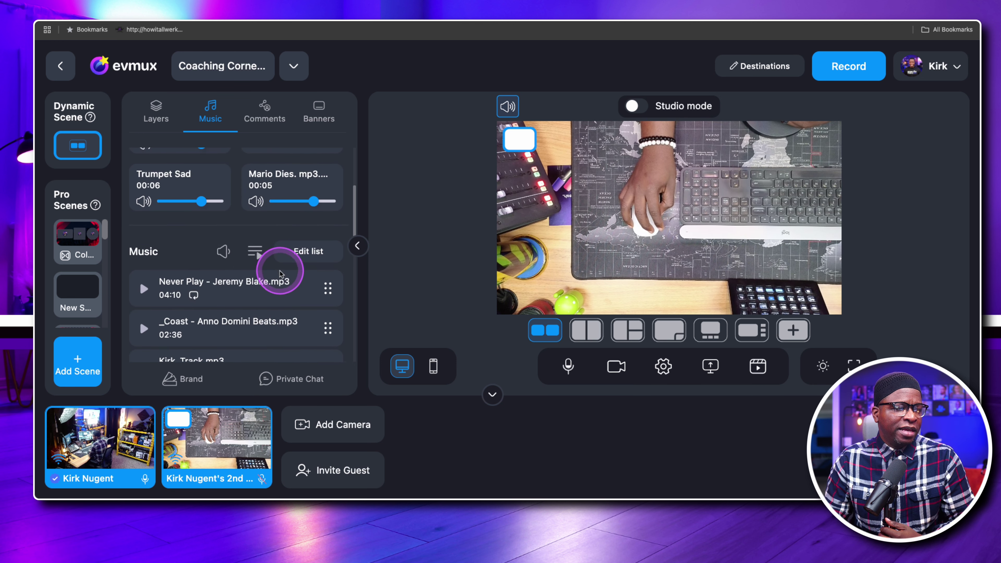
pyautogui.scroll(-3, 276, 266)
pyautogui.scroll(-8, 276, 269)
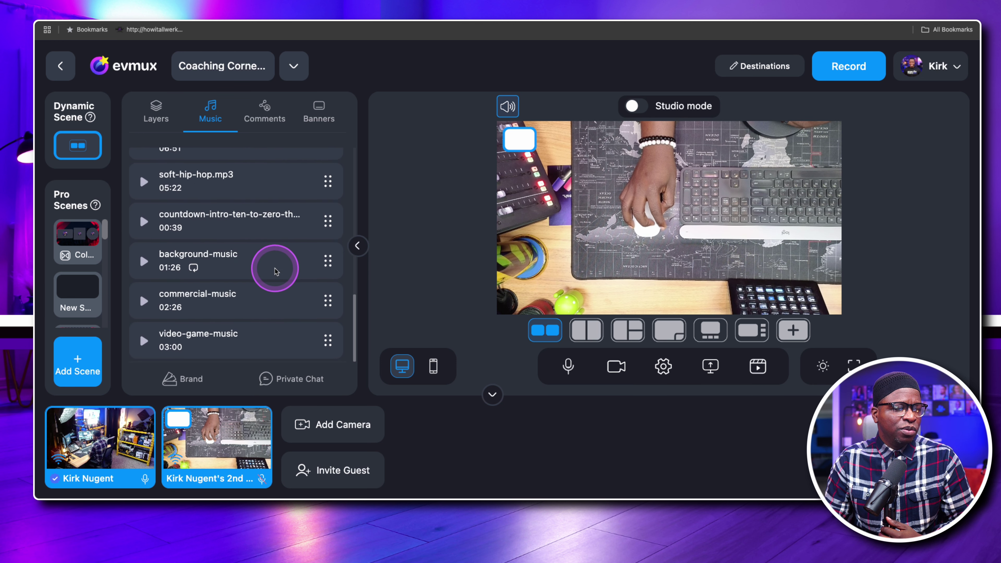
pyautogui.scroll(5, 274, 269)
pyautogui.scroll(5, 274, 268)
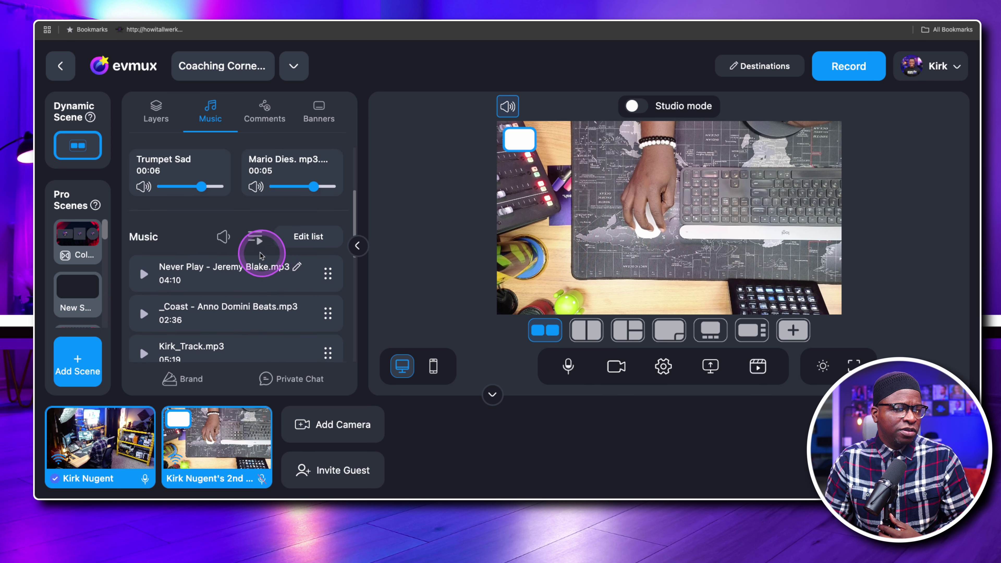
# Examine the audio files available for editing the music list, leave the selection as it is, and return to the layers.
pyautogui.click(310, 237)
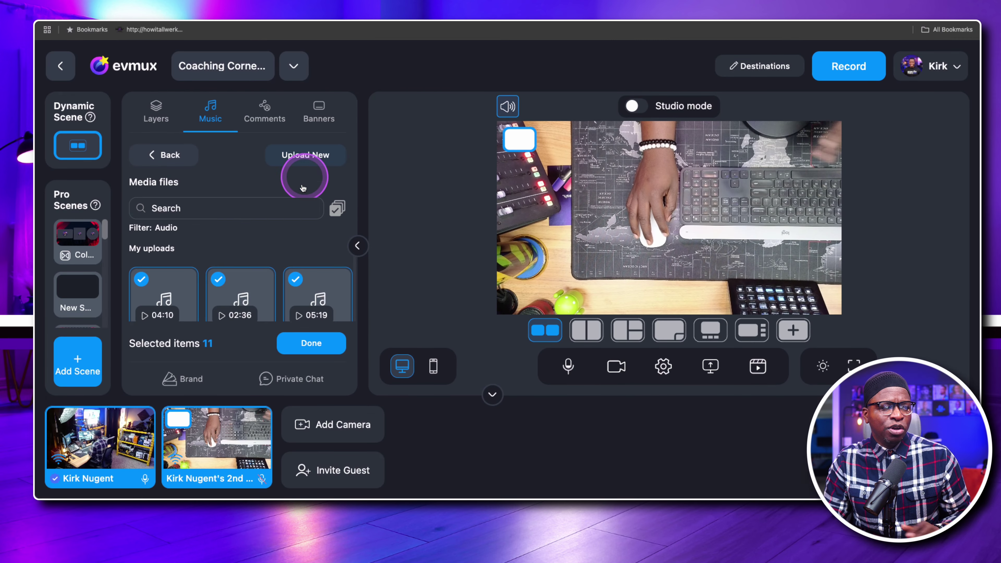
pyautogui.scroll(-3, 271, 252)
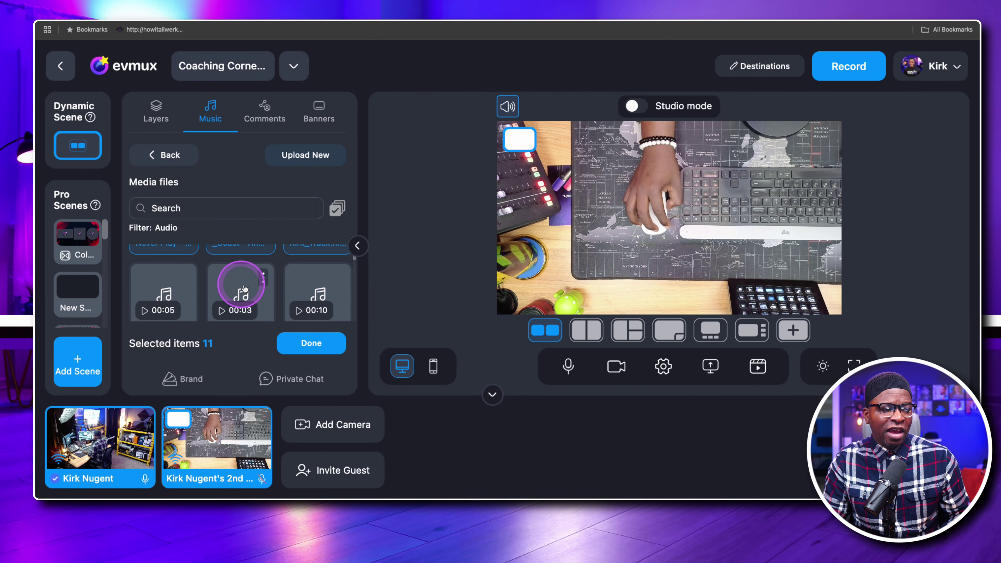
pyautogui.scroll(-1, 261, 281)
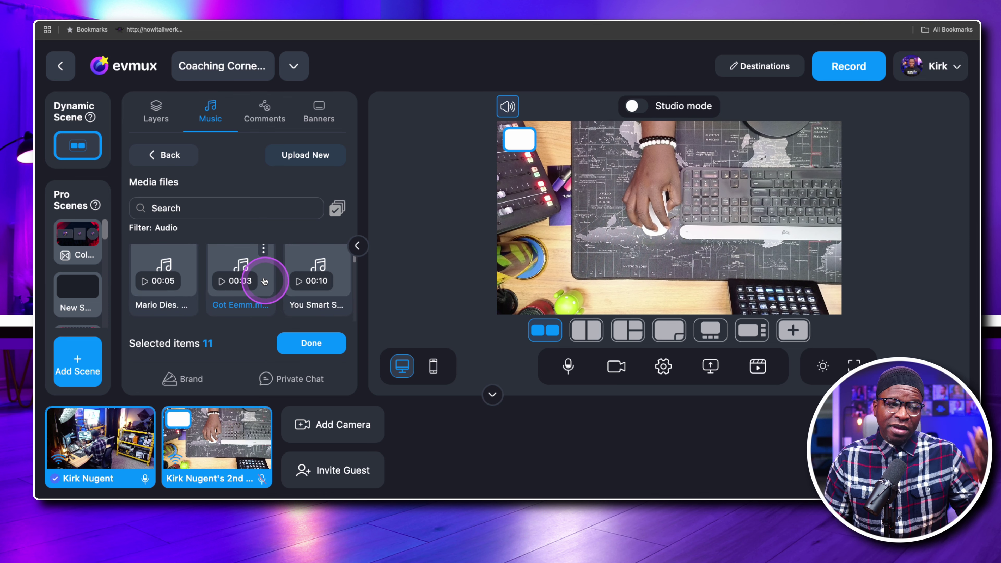
pyautogui.scroll(4, 271, 249)
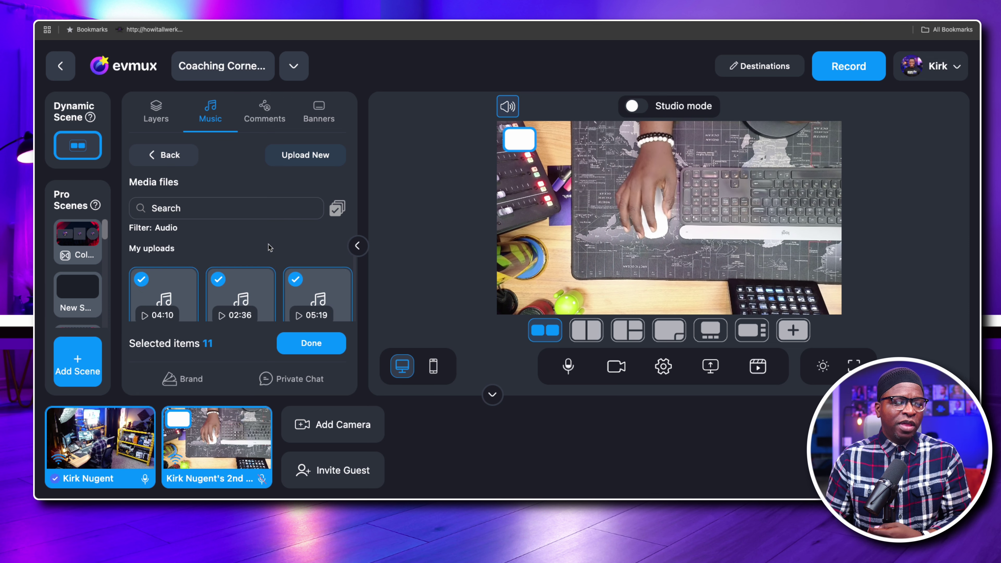
pyautogui.click(168, 155)
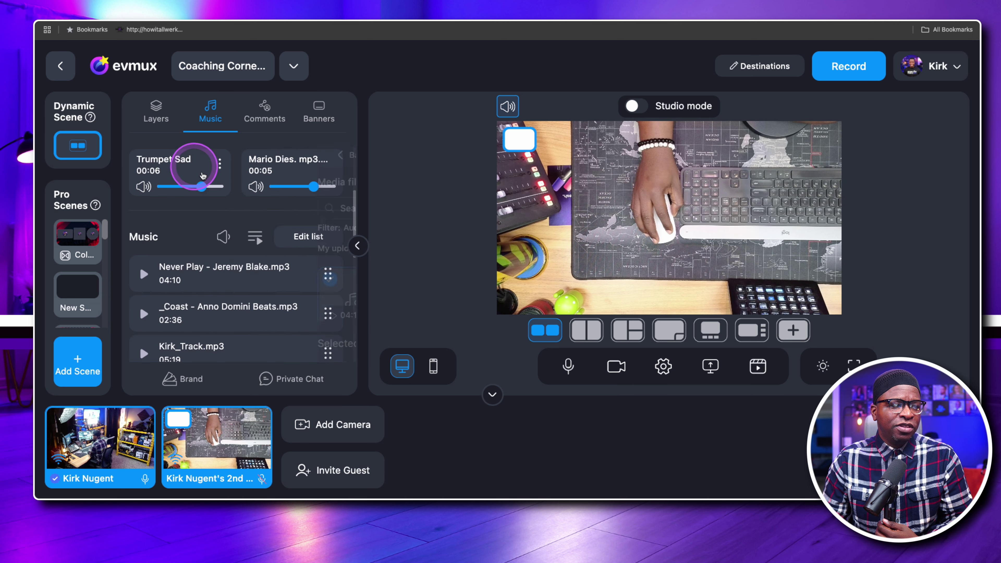
pyautogui.scroll(-8, 271, 268)
pyautogui.scroll(15, 270, 264)
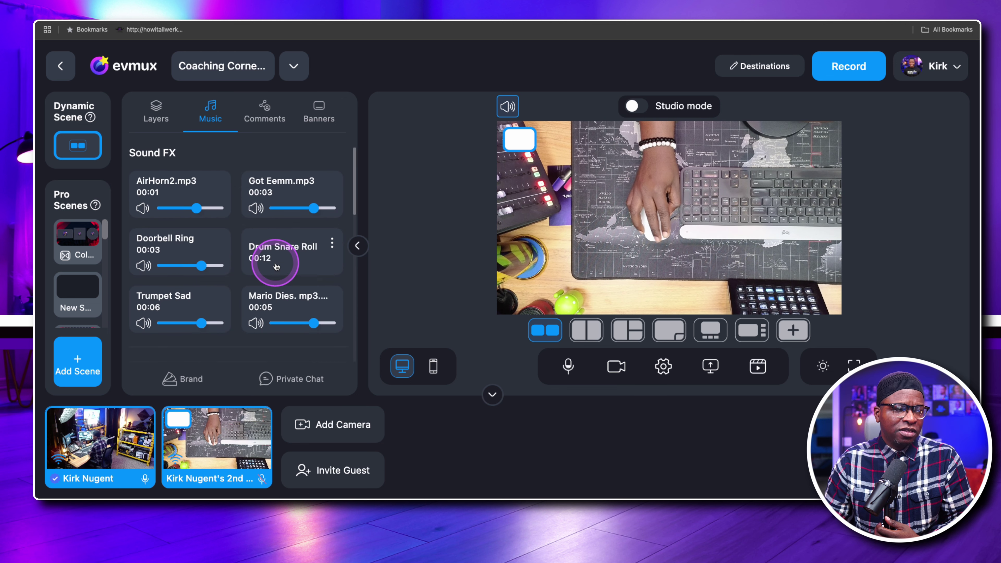
pyautogui.click(163, 120)
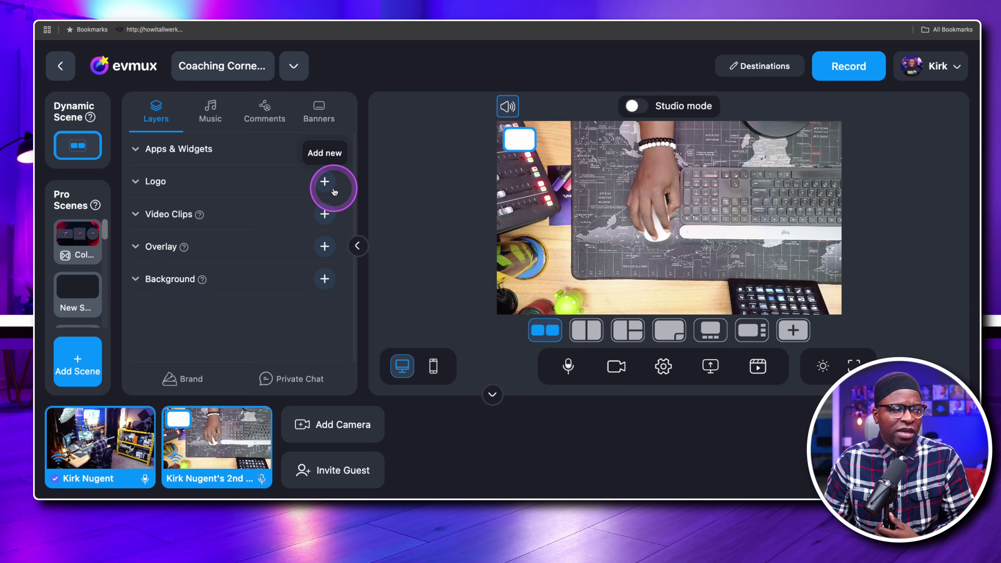
# Activate the YouTube channel as a streaming destination and save the destinations.
pyautogui.click(759, 79)
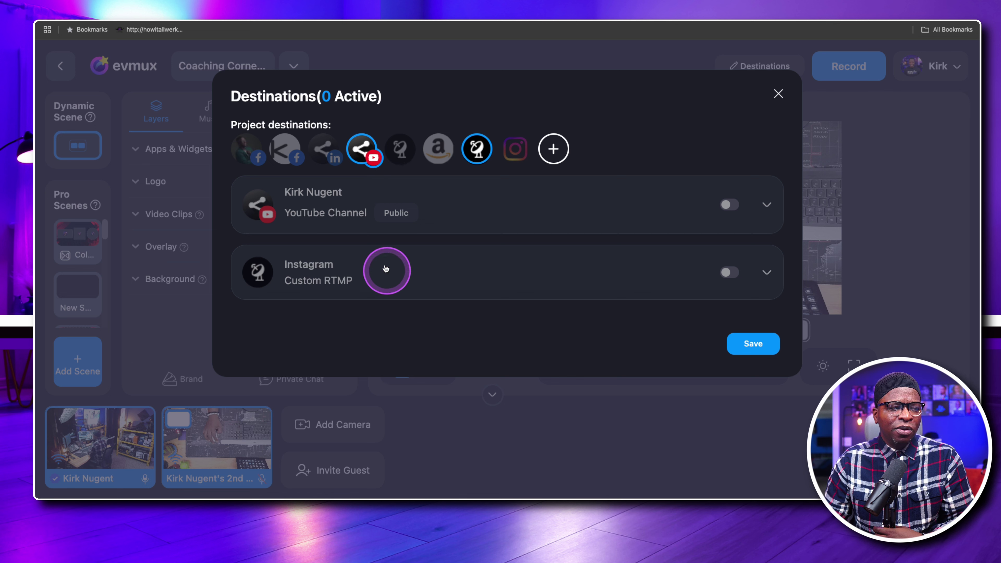
pyautogui.click(727, 205)
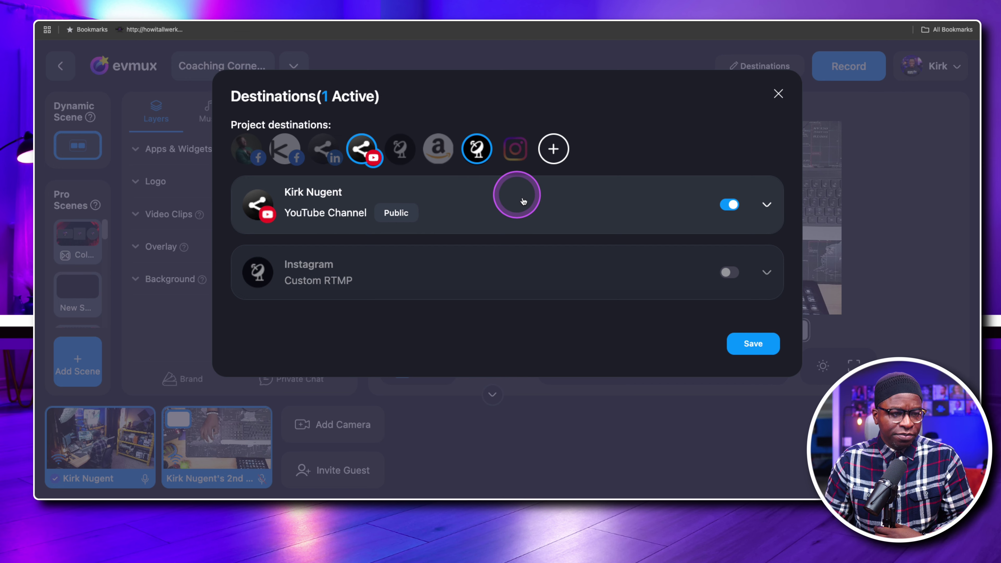
pyautogui.click(759, 342)
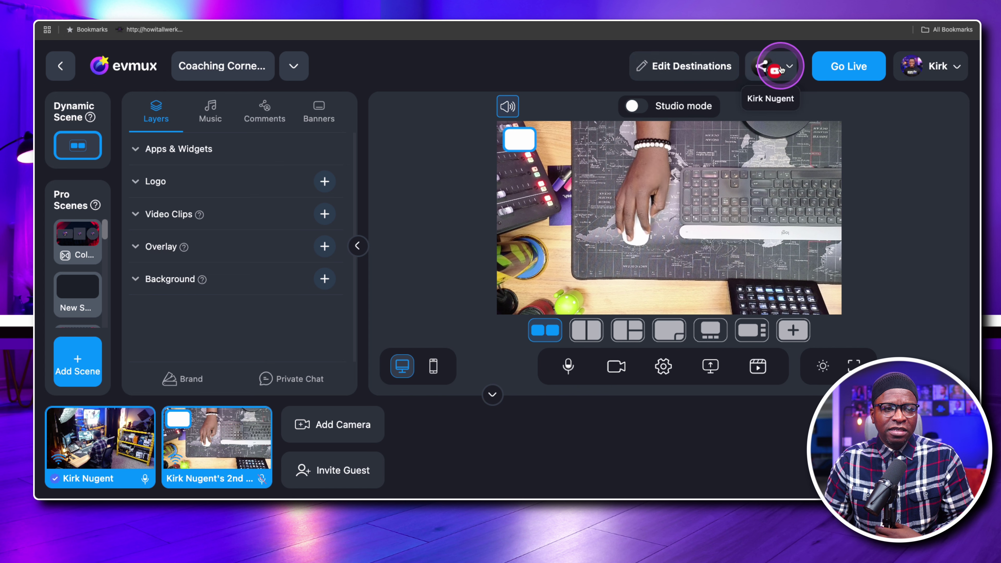
# Open the project destinations and review the YouTube channel's title, description, privacy, scheduling and thumbnail options.
pyautogui.click(781, 68)
pyautogui.click(576, 200)
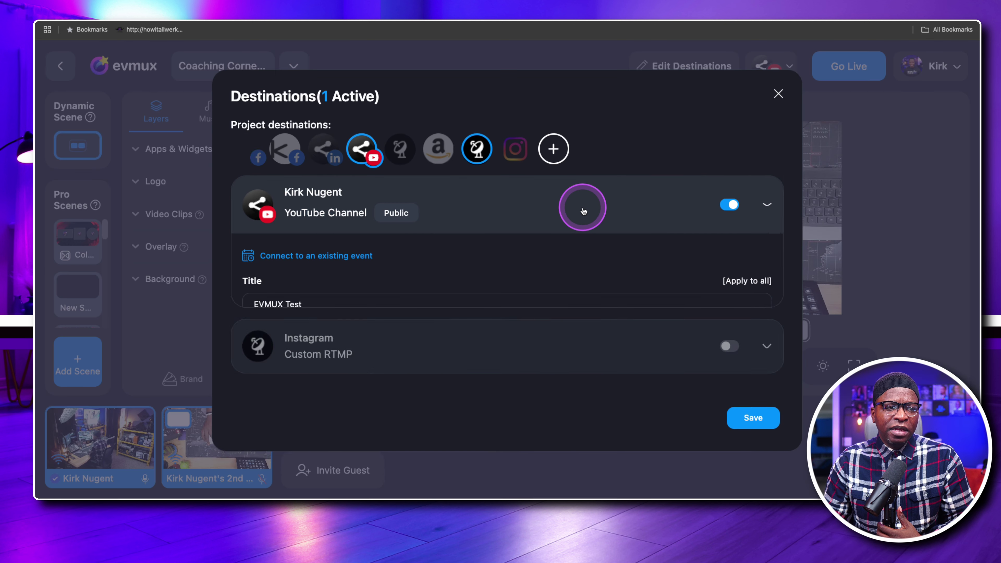
pyautogui.scroll(2, 582, 207)
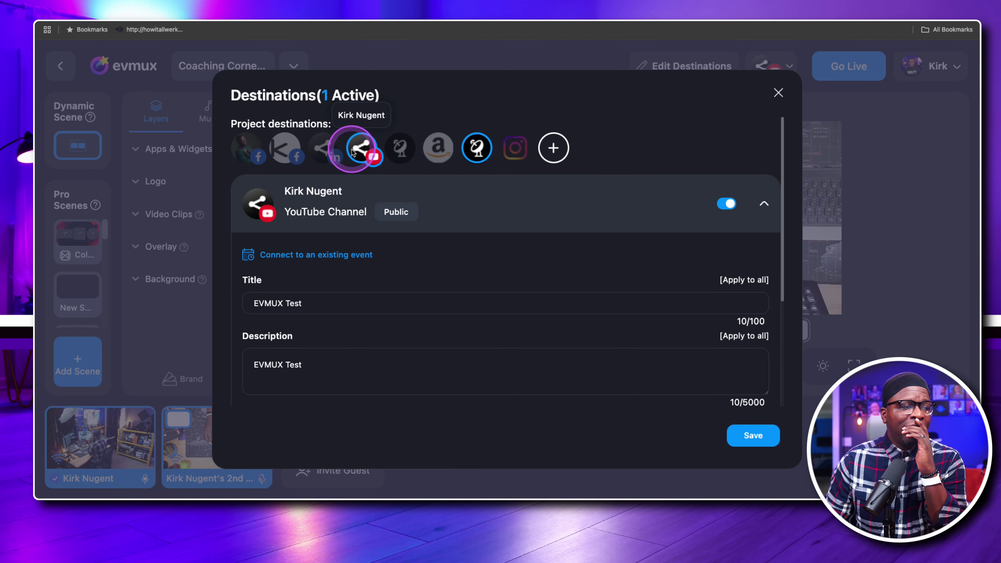
pyautogui.scroll(-3, 356, 268)
pyautogui.scroll(-2, 355, 269)
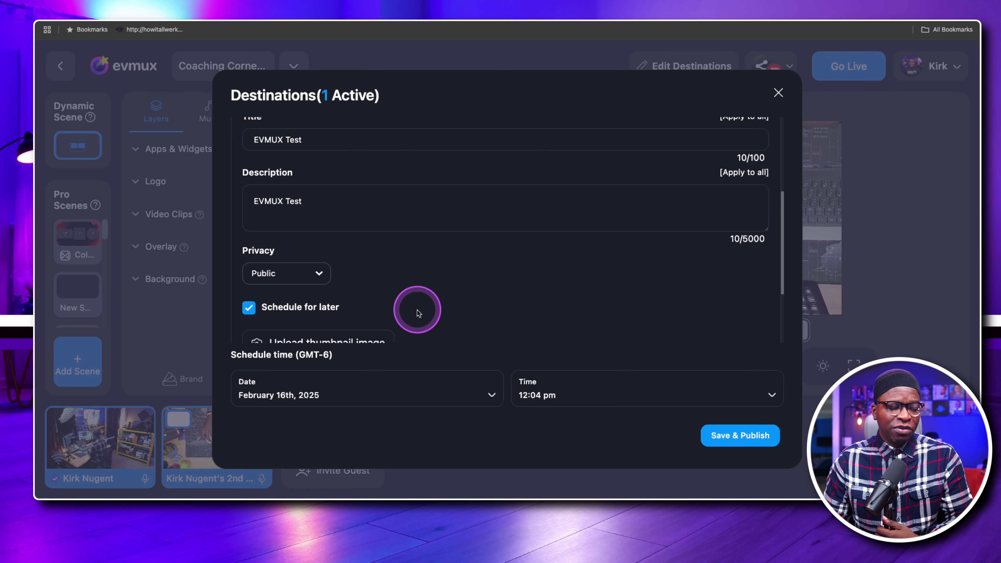
pyautogui.scroll(-5, 415, 311)
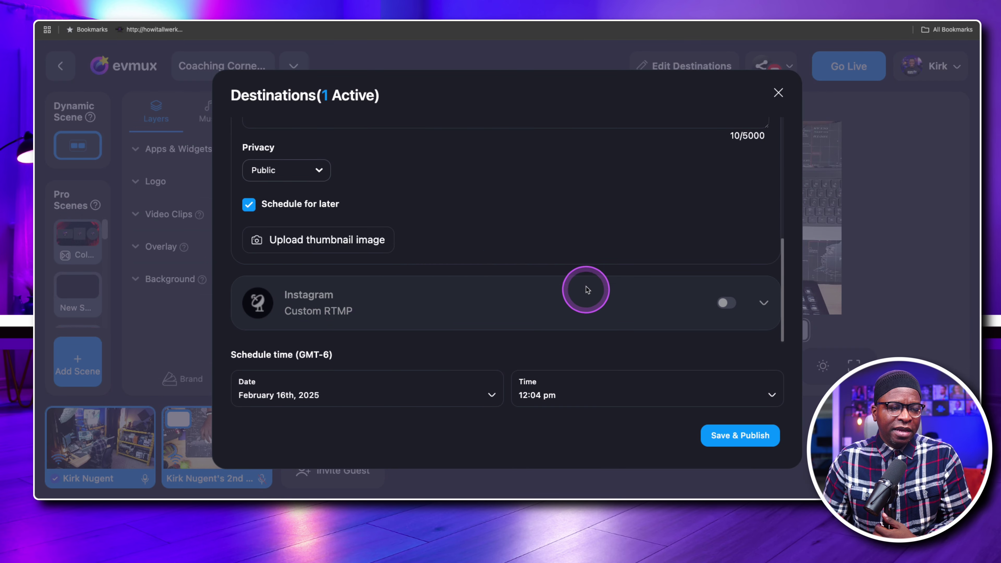
pyautogui.scroll(5, 585, 290)
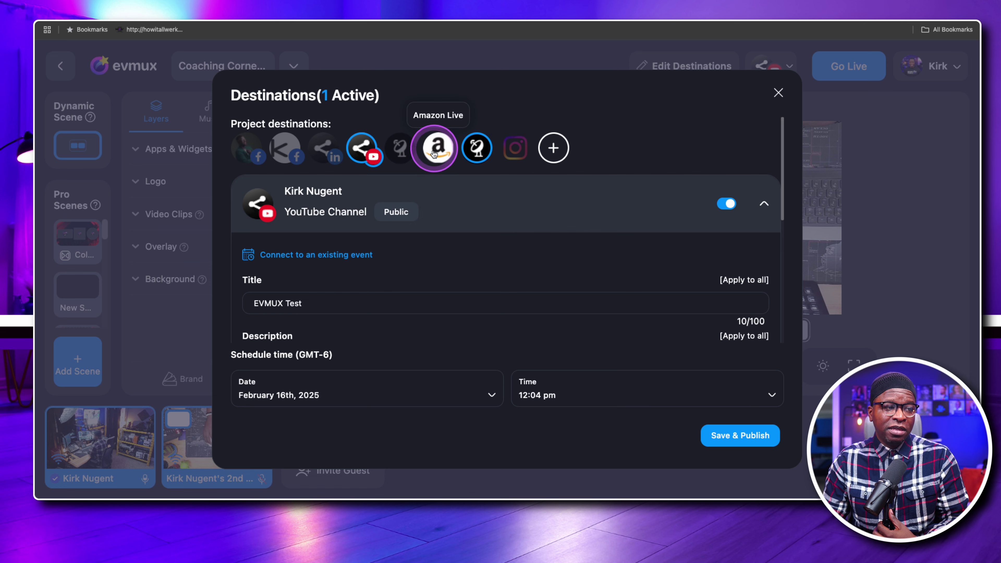
# Activate the Facebook profile as an additional destination and look through its stream settings.
pyautogui.click(257, 153)
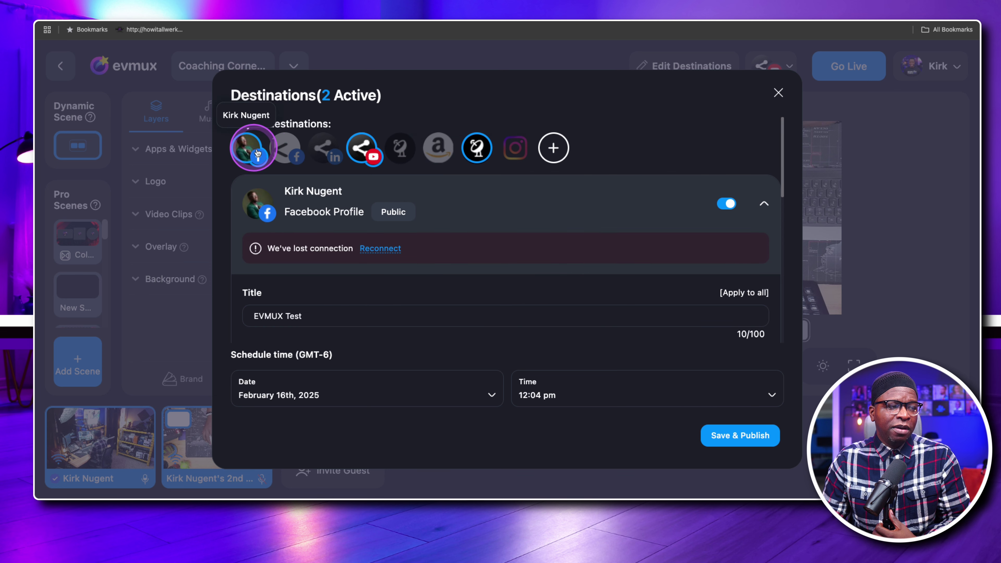
pyautogui.scroll(-2, 402, 207)
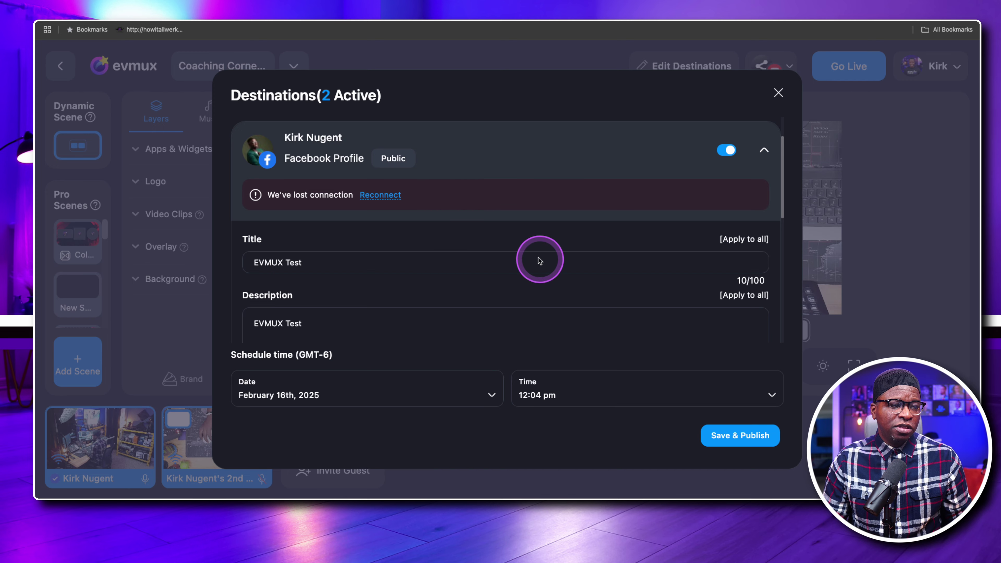
pyautogui.scroll(-6, 536, 254)
pyautogui.scroll(-3, 534, 249)
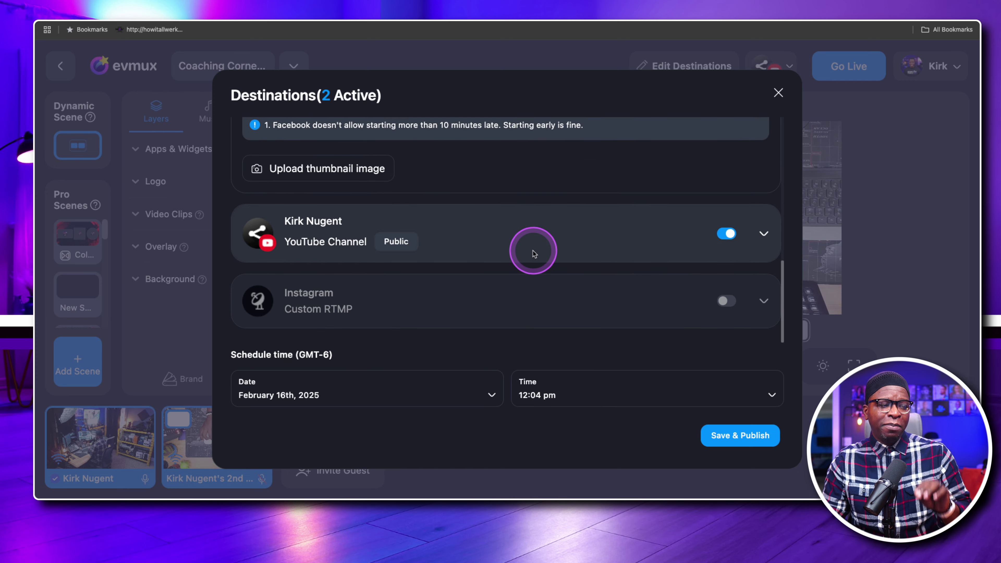
pyautogui.scroll(10, 531, 248)
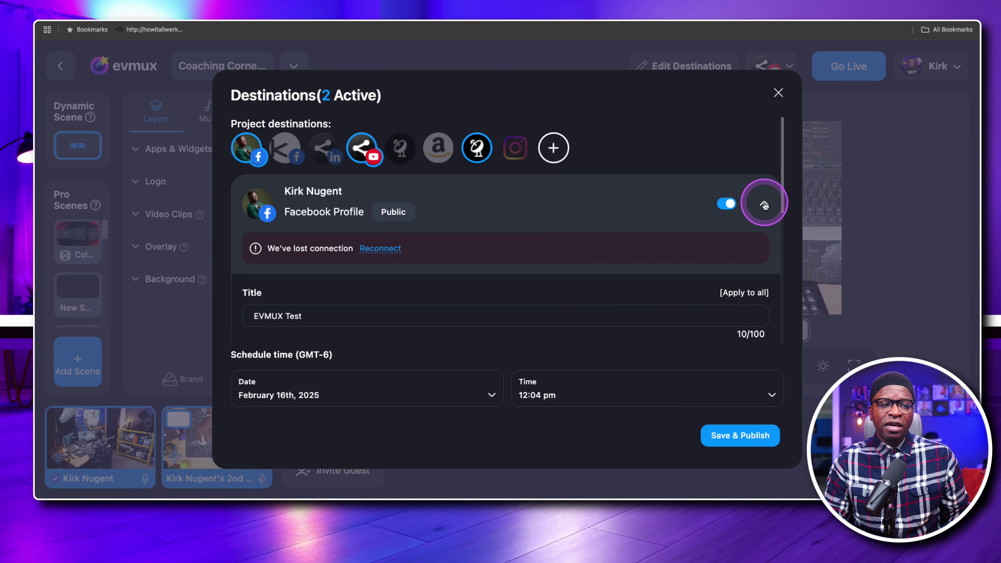
# Collapse the Facebook profile's settings, review the expanded YouTube channel settings, and exit the destinations discarding the changes.
pyautogui.click(764, 203)
pyautogui.scroll(-3, 750, 230)
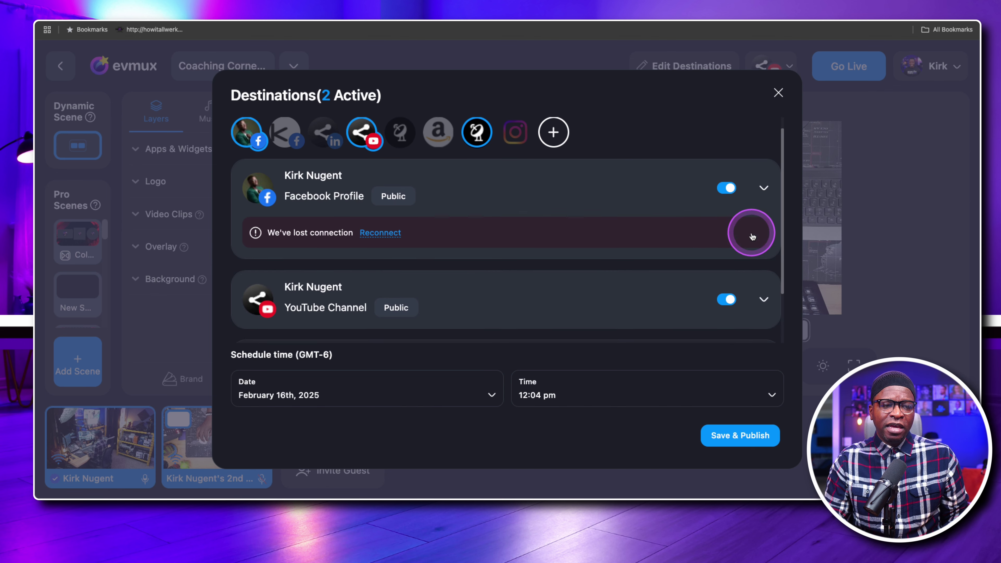
pyautogui.click(764, 235)
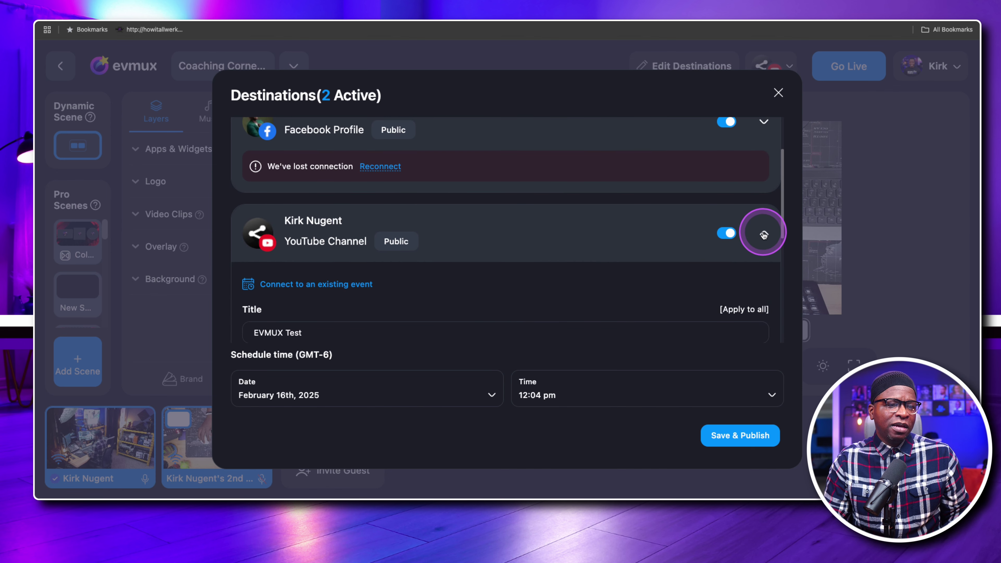
pyautogui.scroll(-3, 741, 235)
pyautogui.click(686, 244)
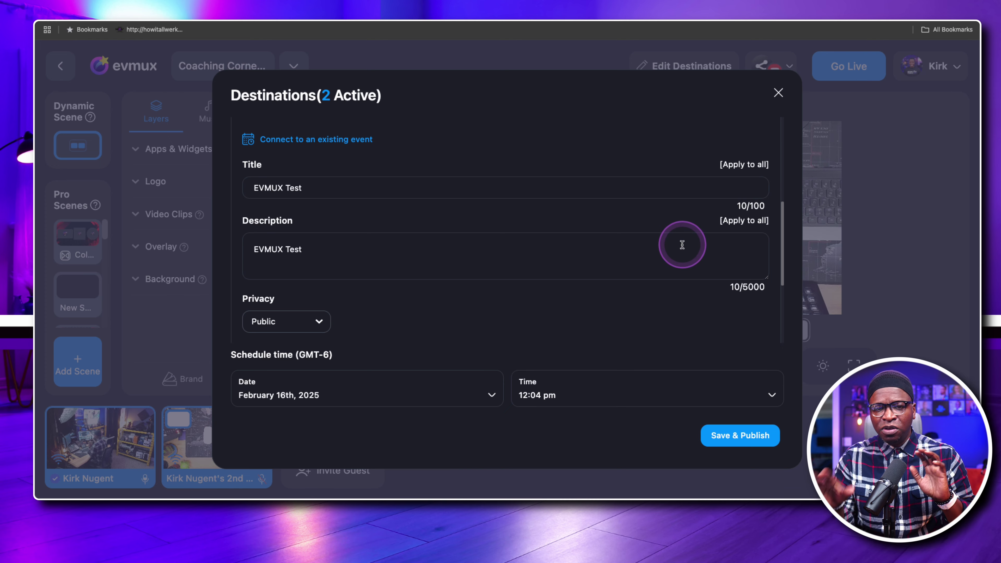
pyautogui.scroll(2, 628, 258)
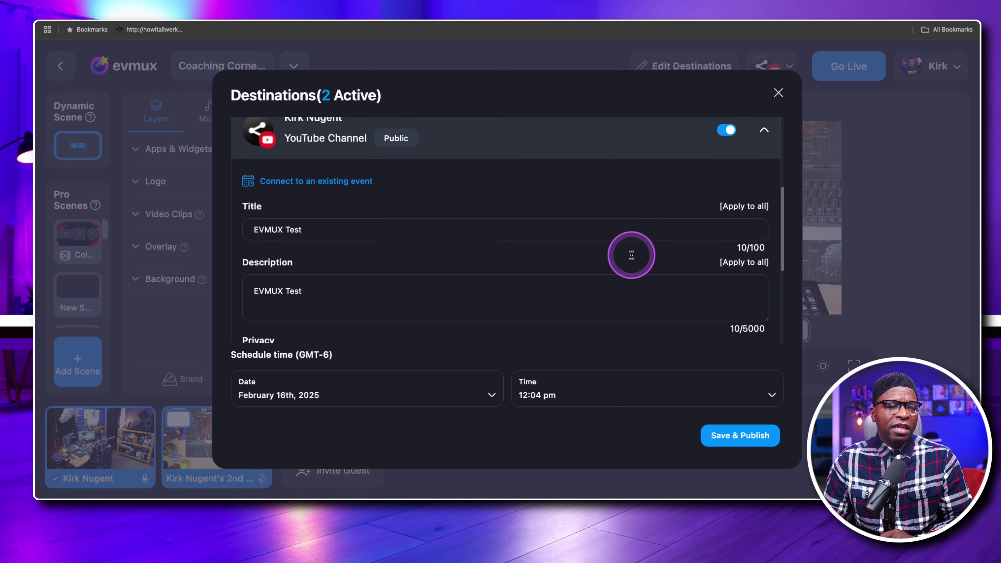
pyautogui.scroll(-4, 599, 272)
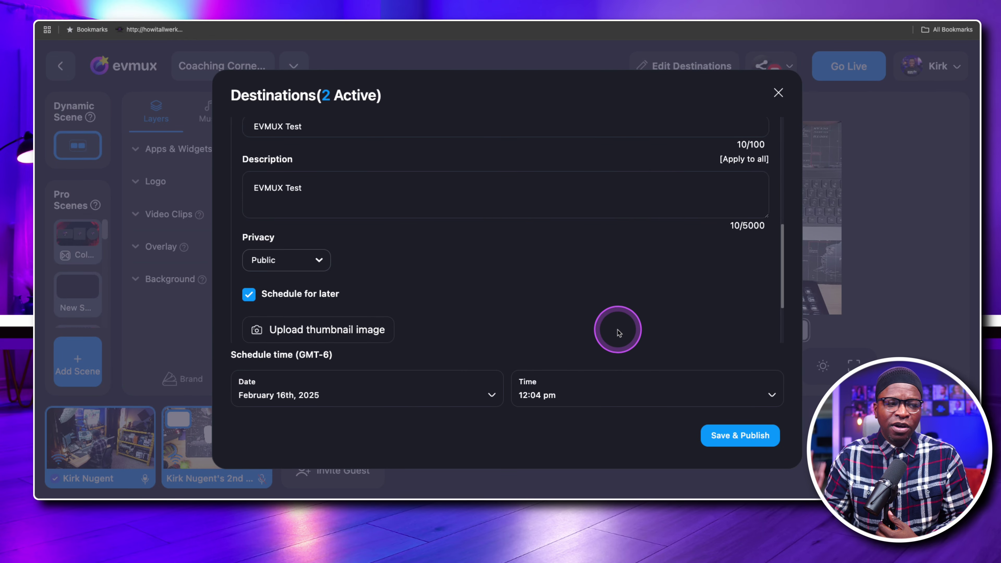
pyautogui.click(778, 93)
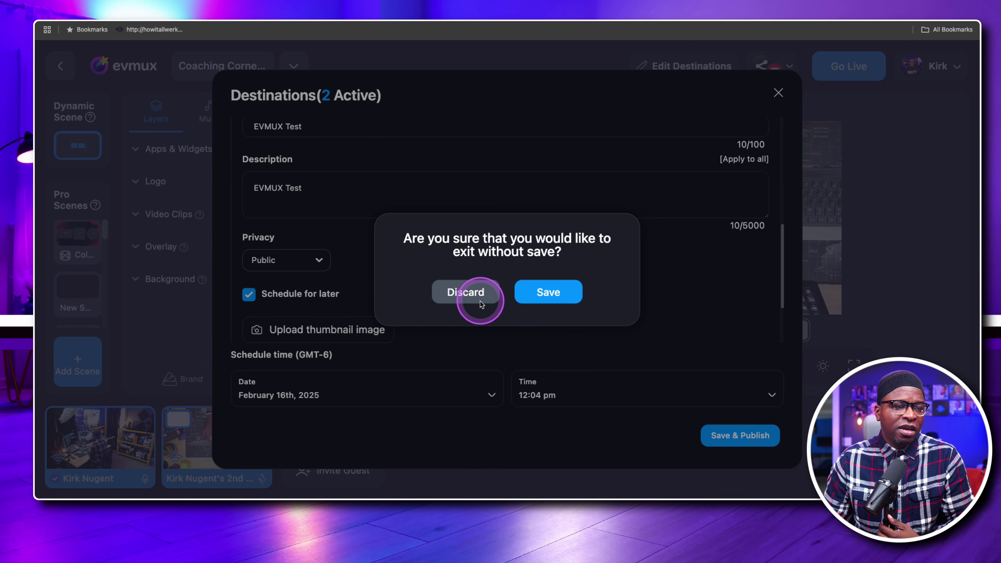
pyautogui.click(473, 294)
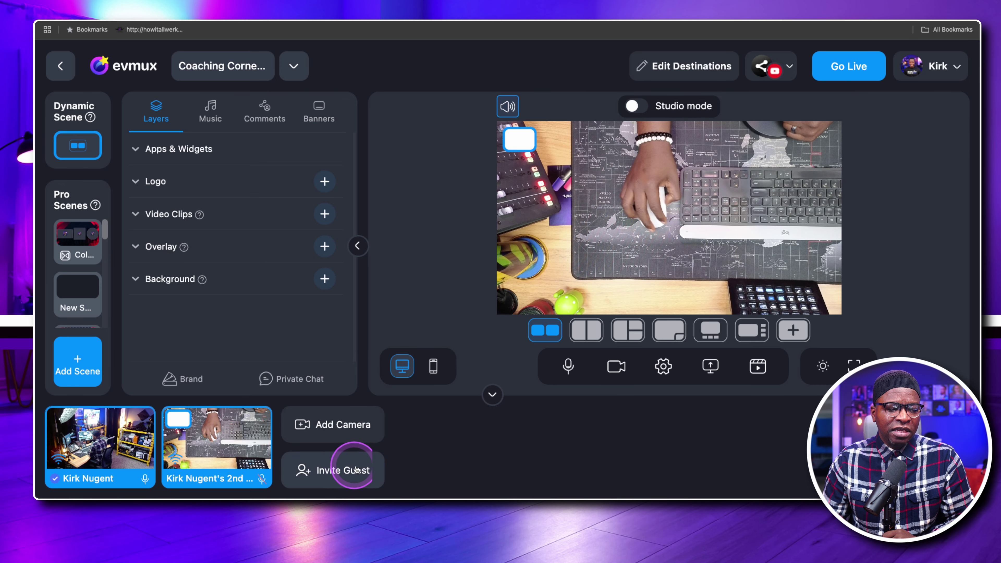
# Copy the guest invitation link for the studio and close the guest invitation.
pyautogui.click(331, 473)
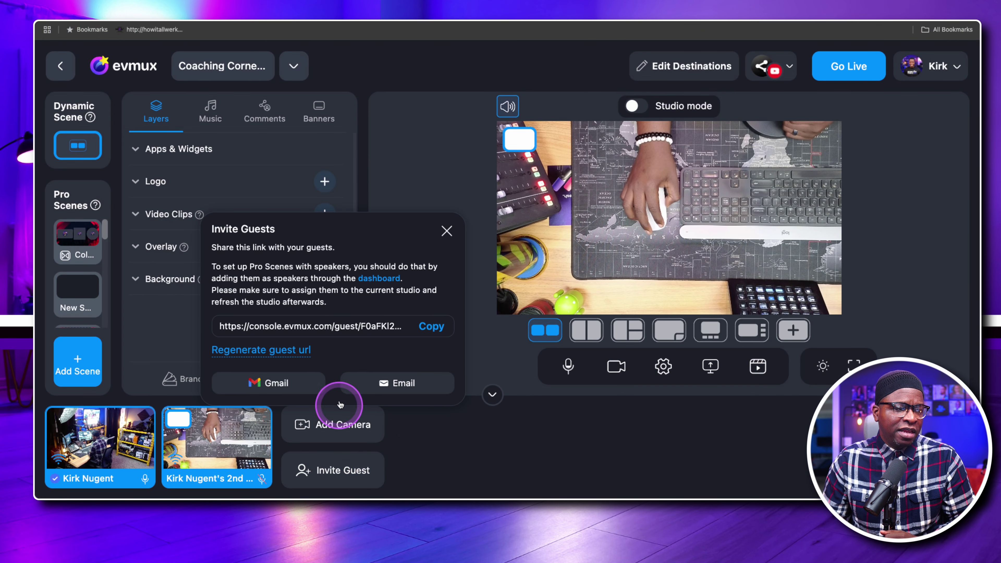
pyautogui.click(430, 326)
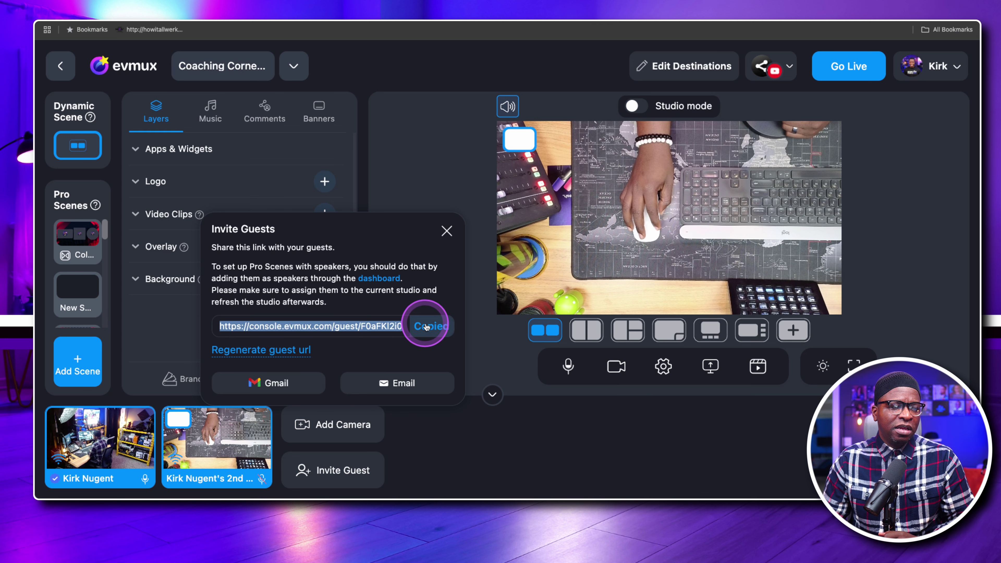
pyautogui.click(446, 232)
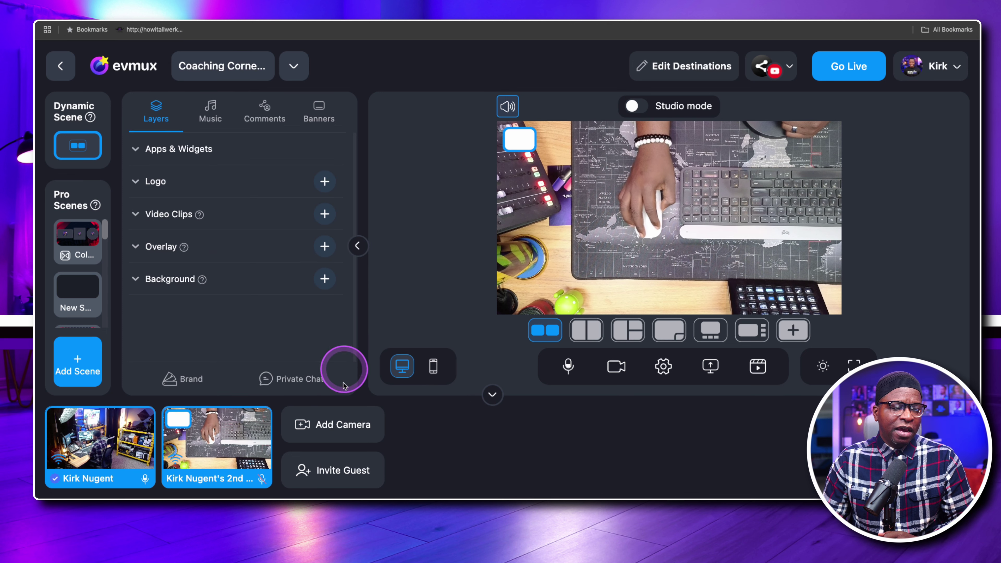
pyautogui.click(340, 465)
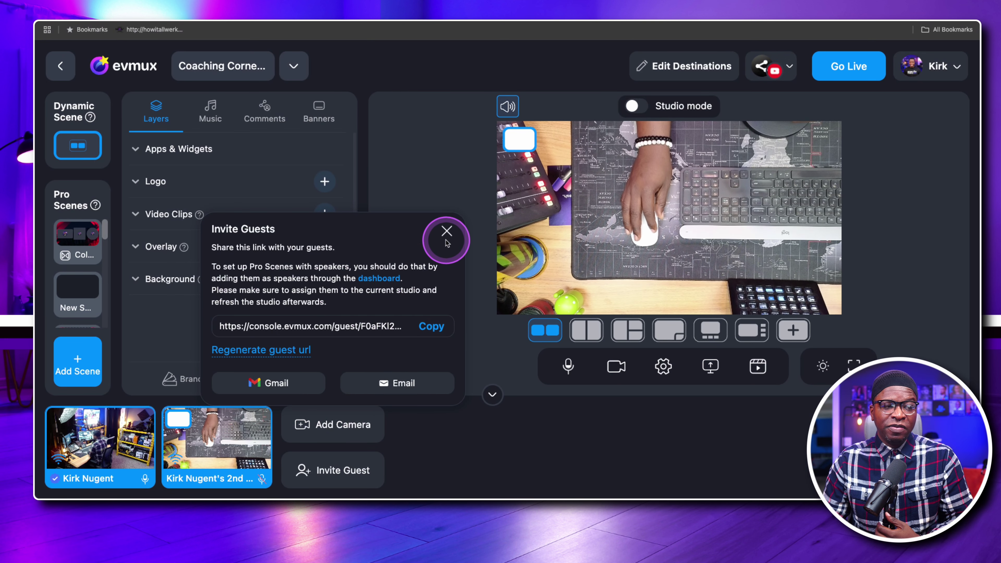
pyautogui.click(446, 236)
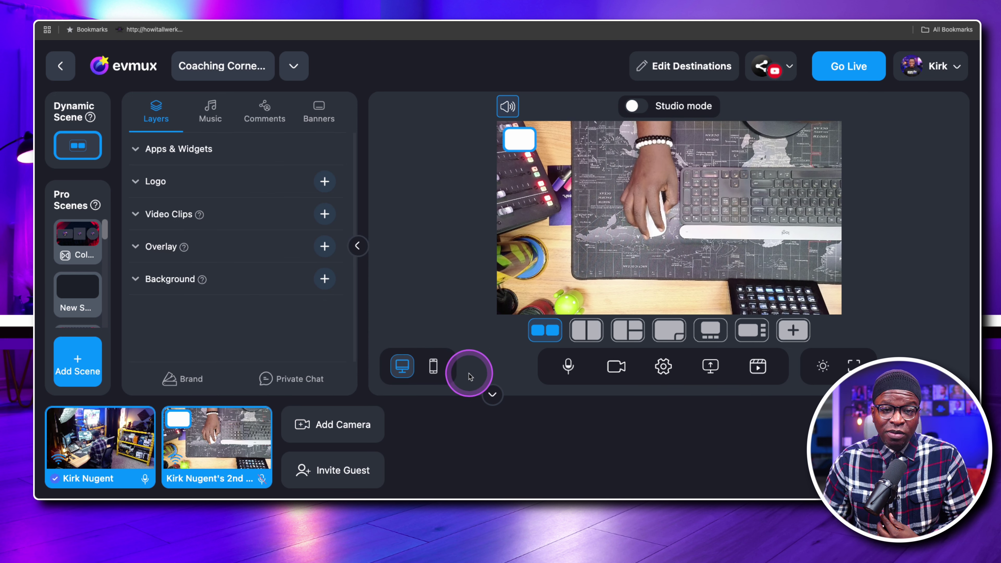
# Load the copied guest link in a new Chrome incognito window and allow camera and microphone use while visiting the site.
pyautogui.moveTo(442, 489)
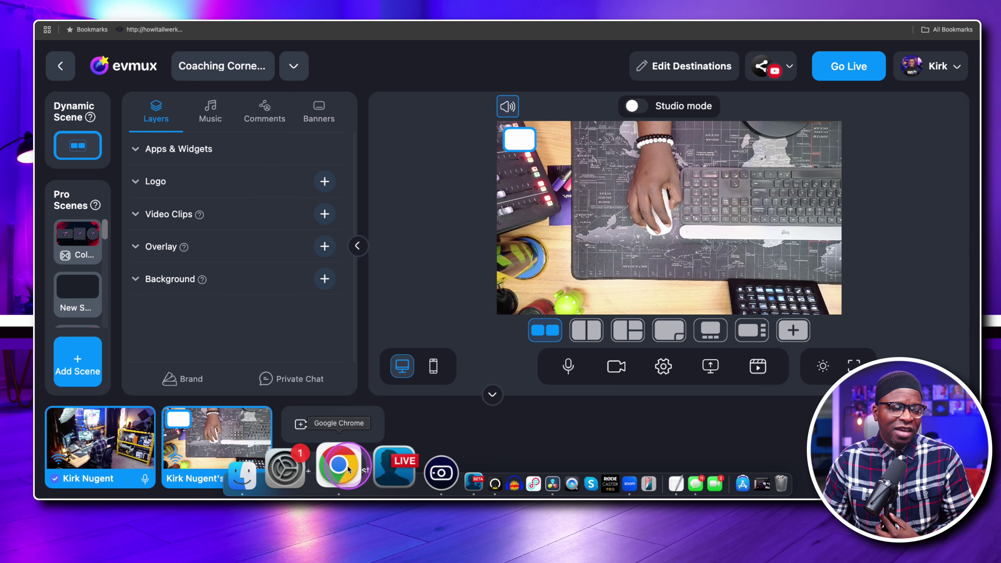
pyautogui.rightClick(348, 469)
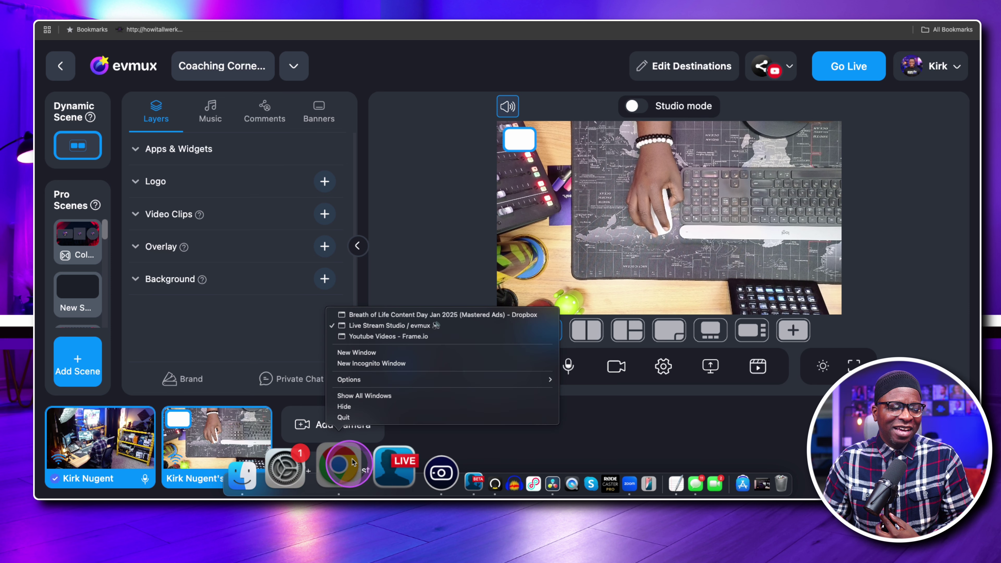
pyautogui.click(392, 363)
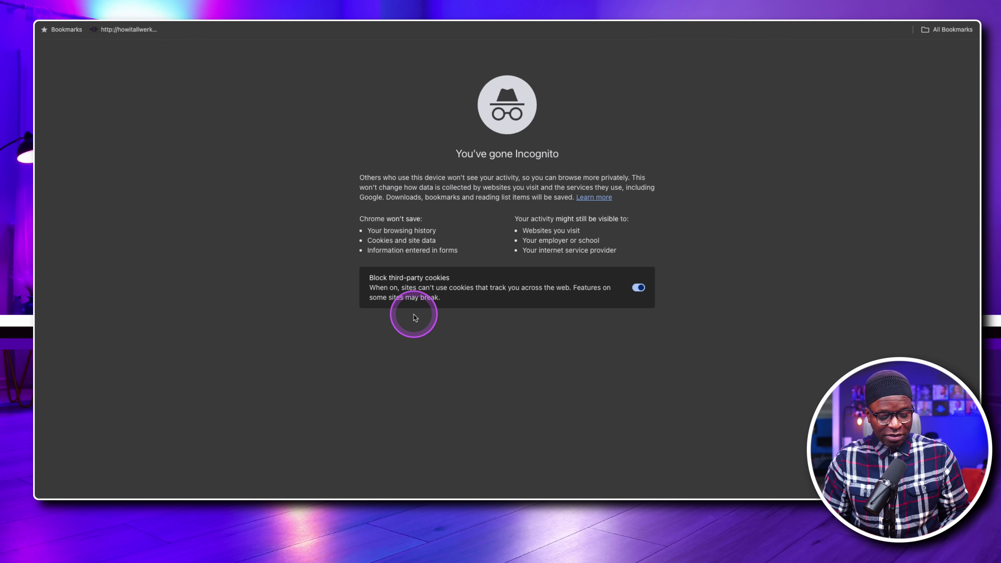
pyautogui.press('super+v')
pyautogui.press('Return')
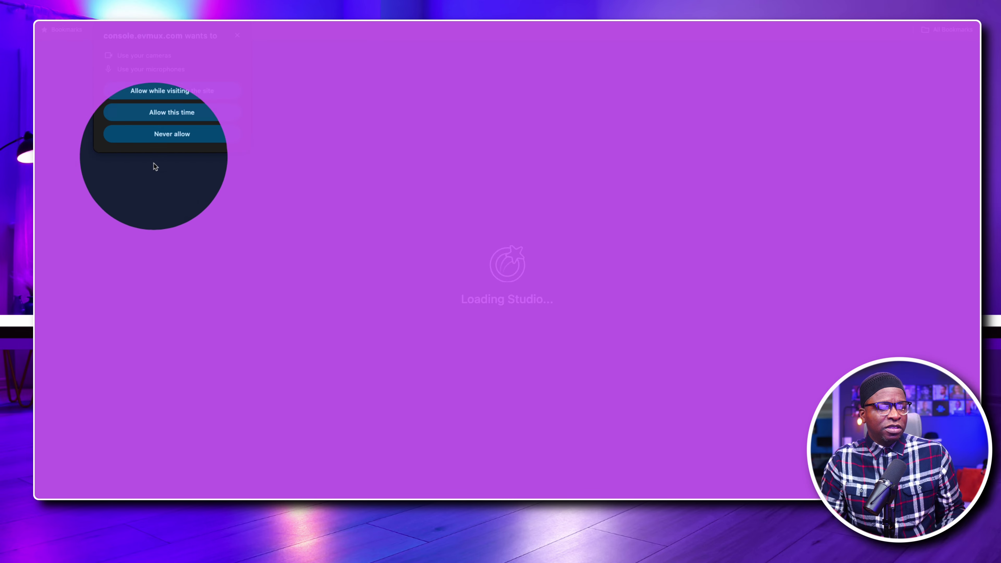
pyautogui.click(161, 133)
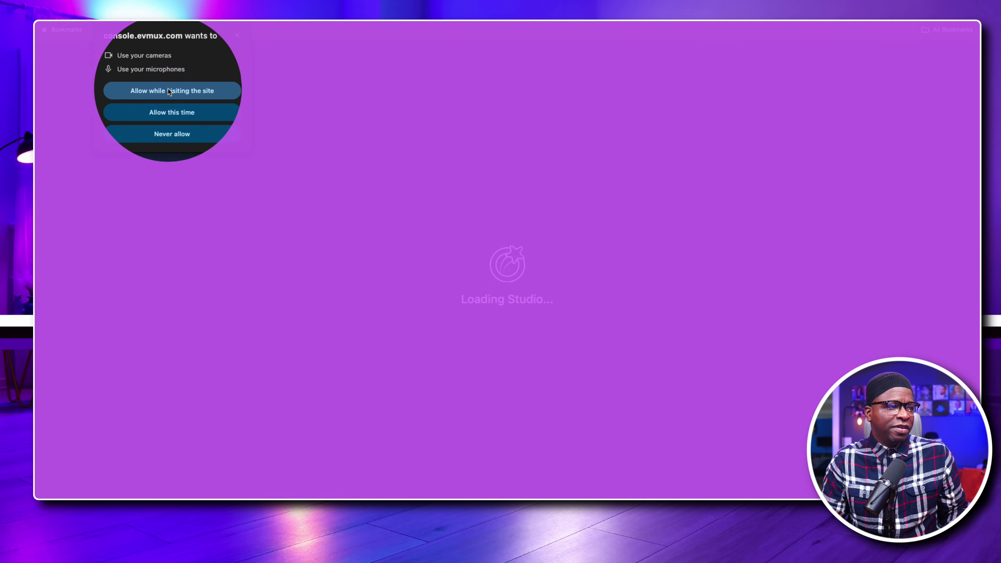
pyautogui.click(169, 89)
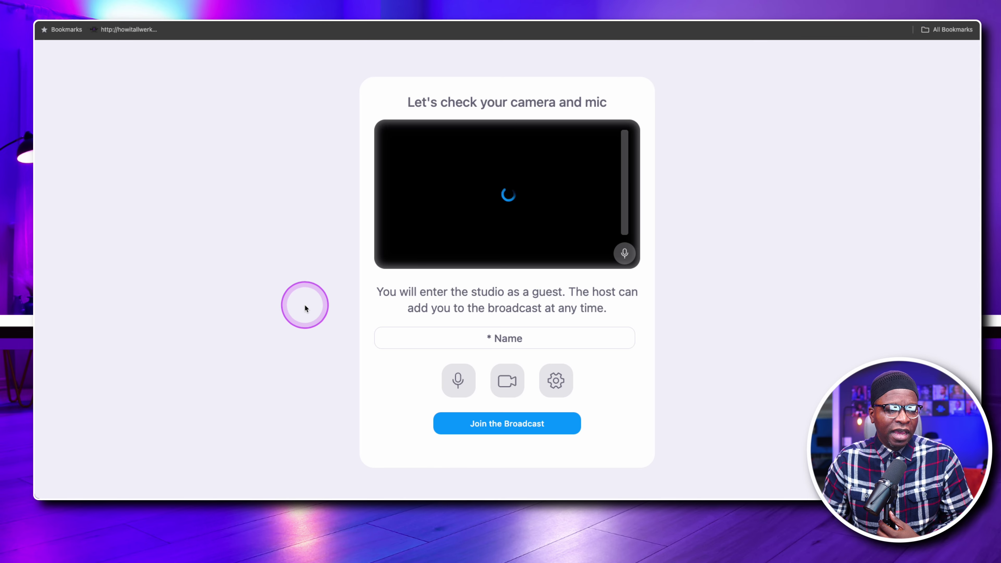
# Enter the guest's name, set the guest camera to HD Pro Webcam C920 (046d:08e5), and view the remaining video options.
pyautogui.click(511, 339)
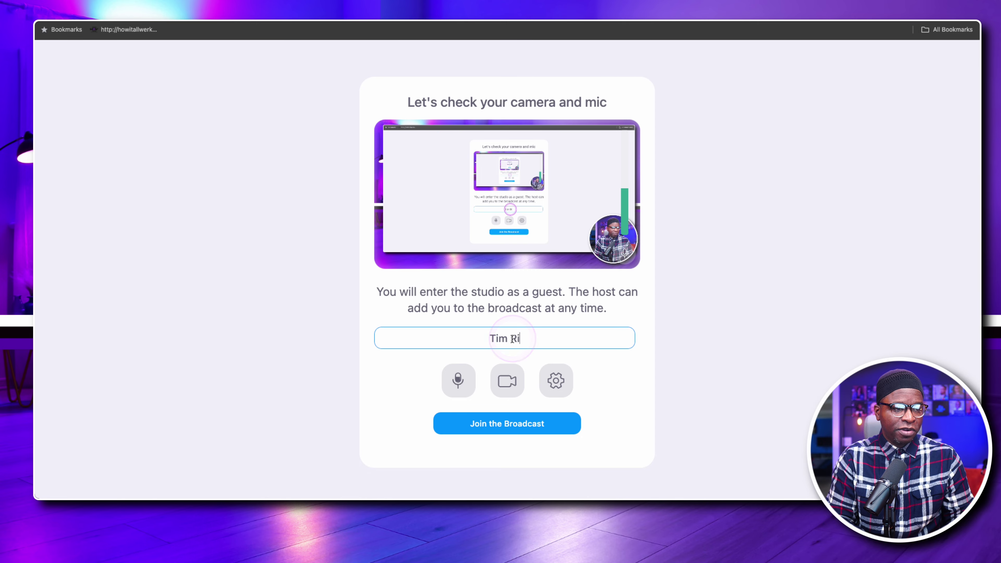
pyautogui.click(551, 402)
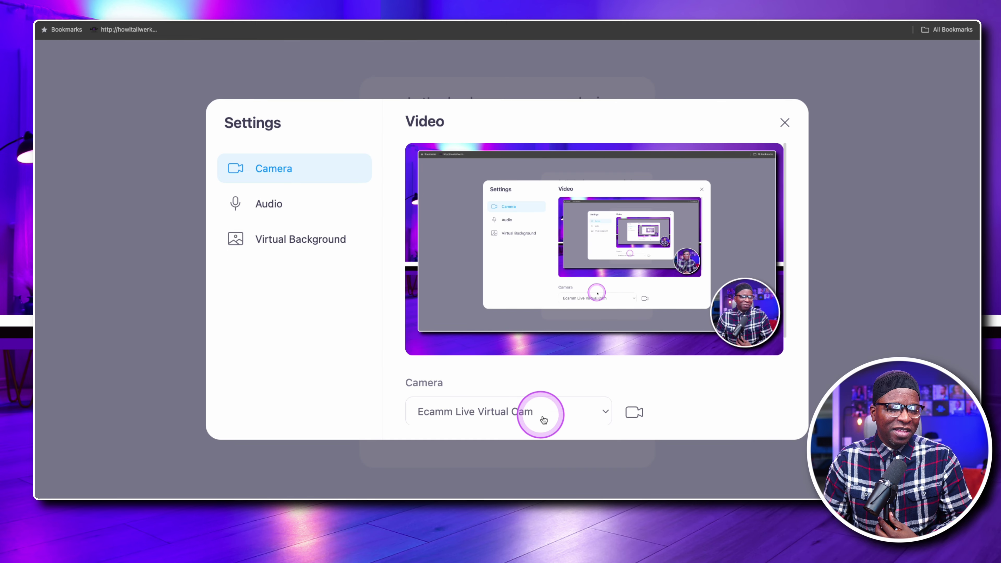
pyautogui.click(543, 420)
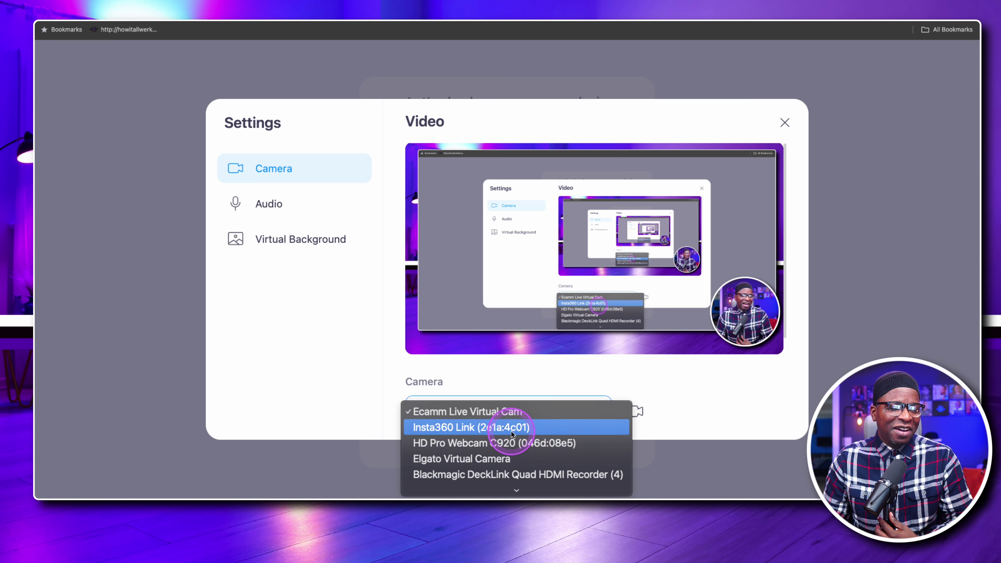
pyautogui.click(519, 443)
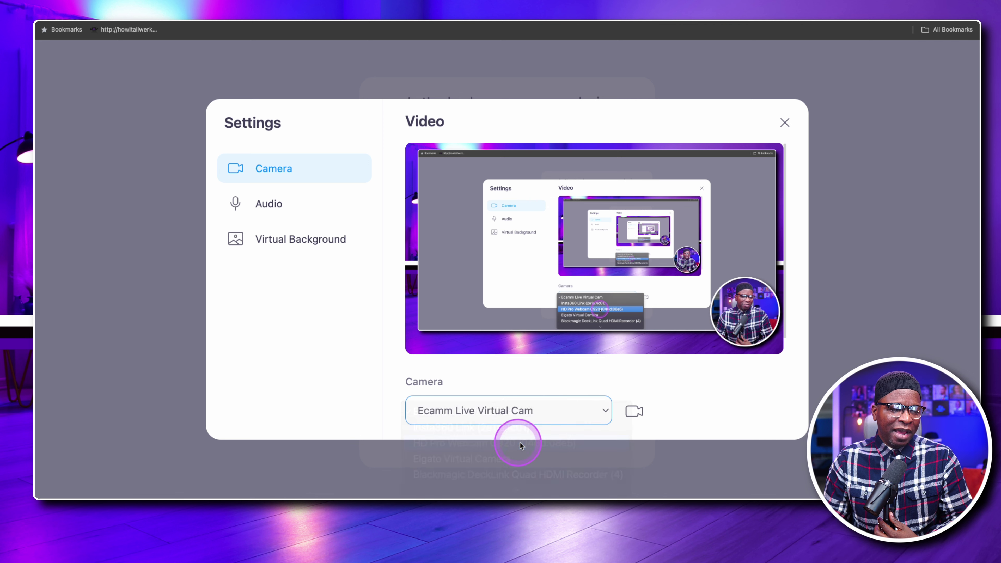
pyautogui.scroll(-3, 682, 382)
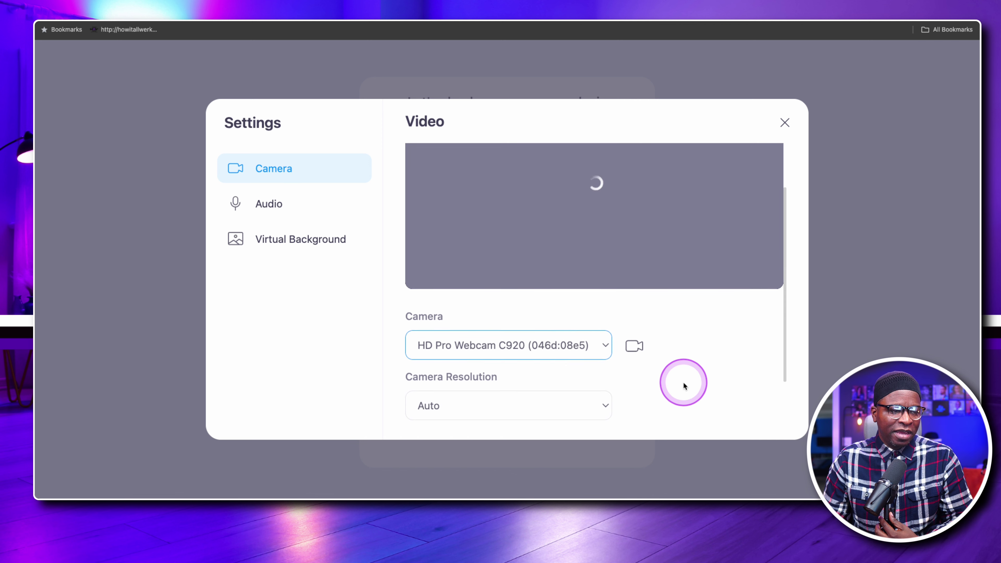
pyautogui.scroll(-2, 682, 380)
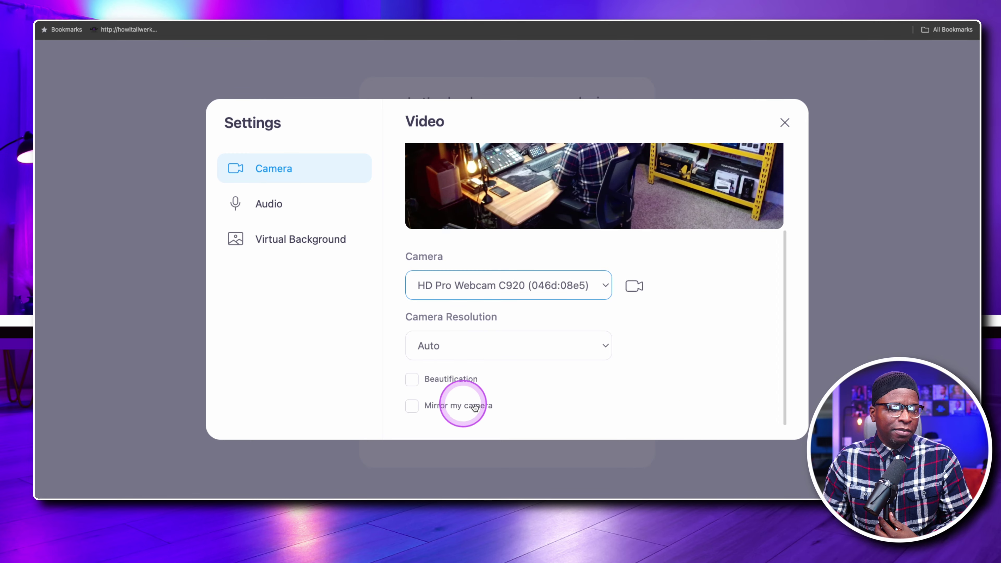
pyautogui.scroll(3, 585, 340)
pyautogui.scroll(-3, 582, 343)
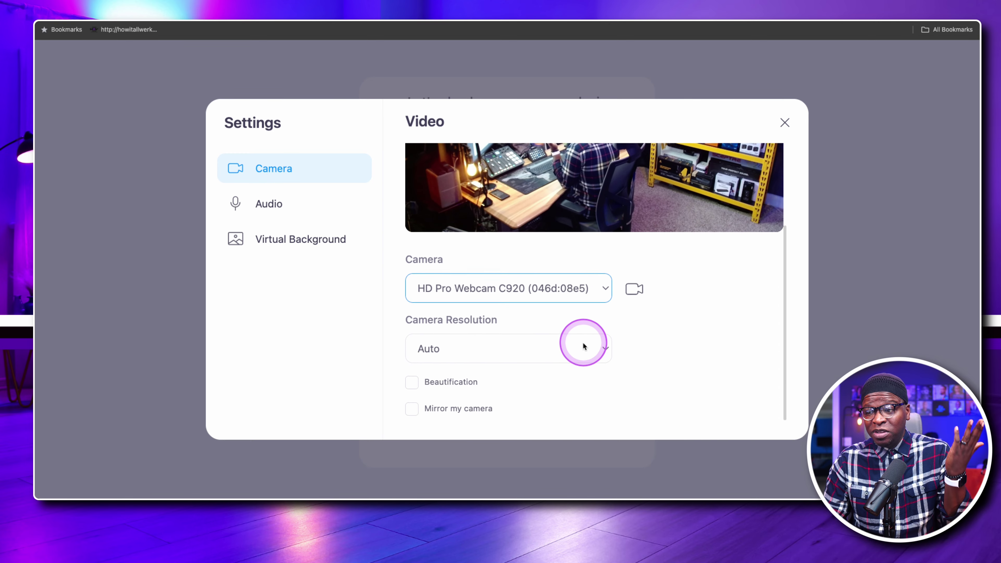
pyautogui.scroll(3, 583, 340)
pyautogui.scroll(-3, 583, 343)
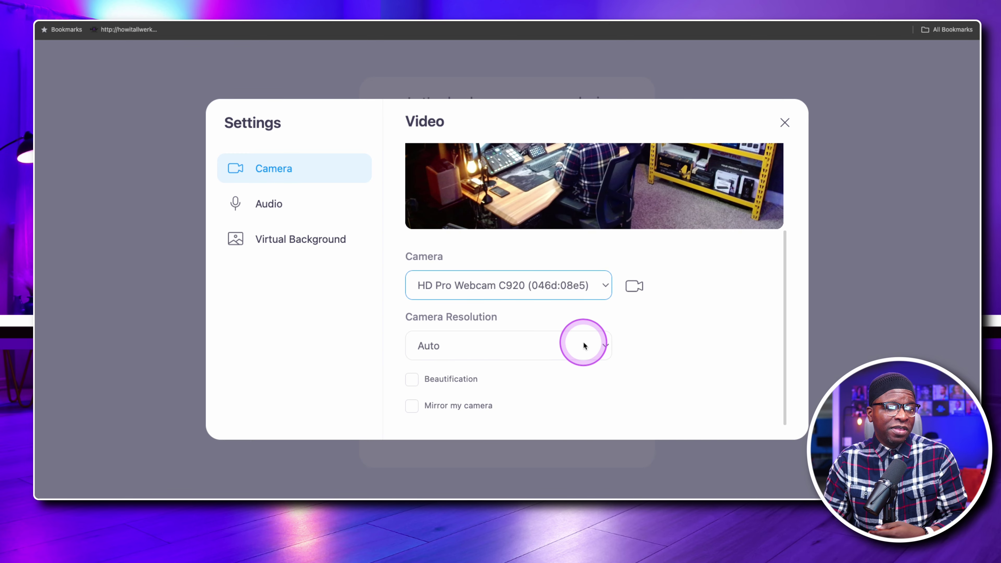
# Review the guest's remaining camera options and the audio input, output and processing settings.
pyautogui.scroll(3, 585, 343)
pyautogui.scroll(-3, 461, 272)
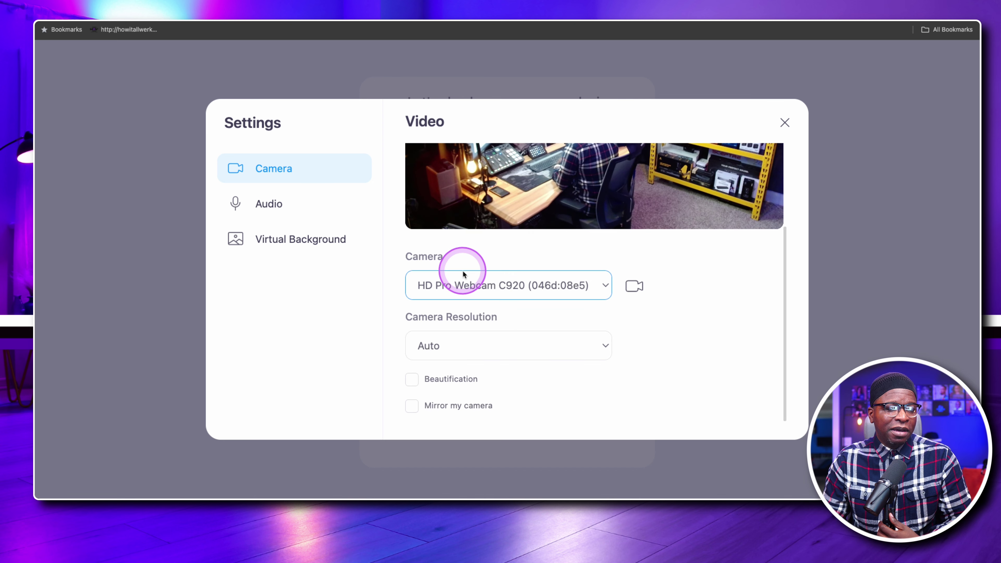
pyautogui.click(260, 203)
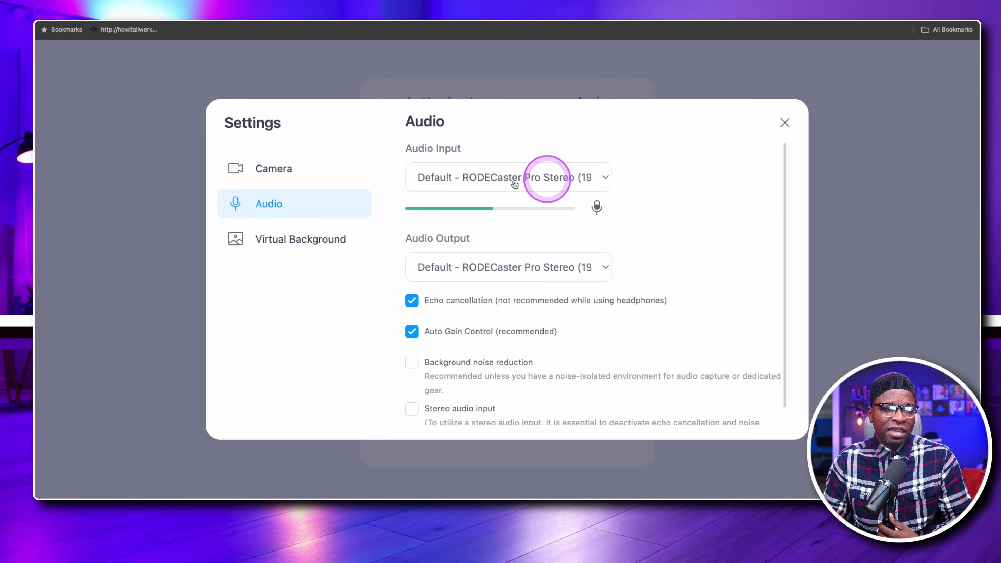
pyautogui.scroll(-1, 530, 220)
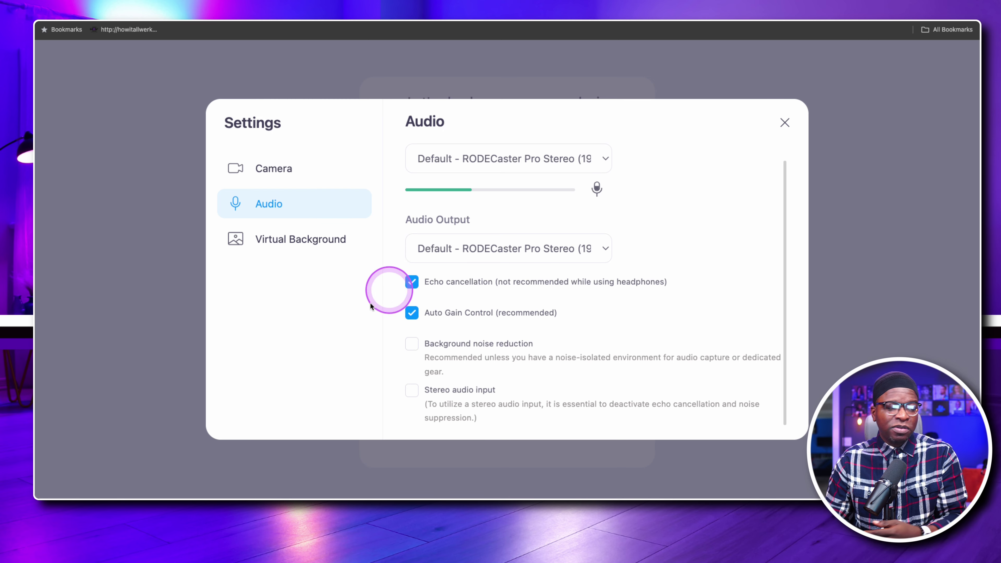
# Acknowledge the virtual background notice, review the green screen and blur options, recheck the camera settings, and close the guest settings.
pyautogui.click(313, 247)
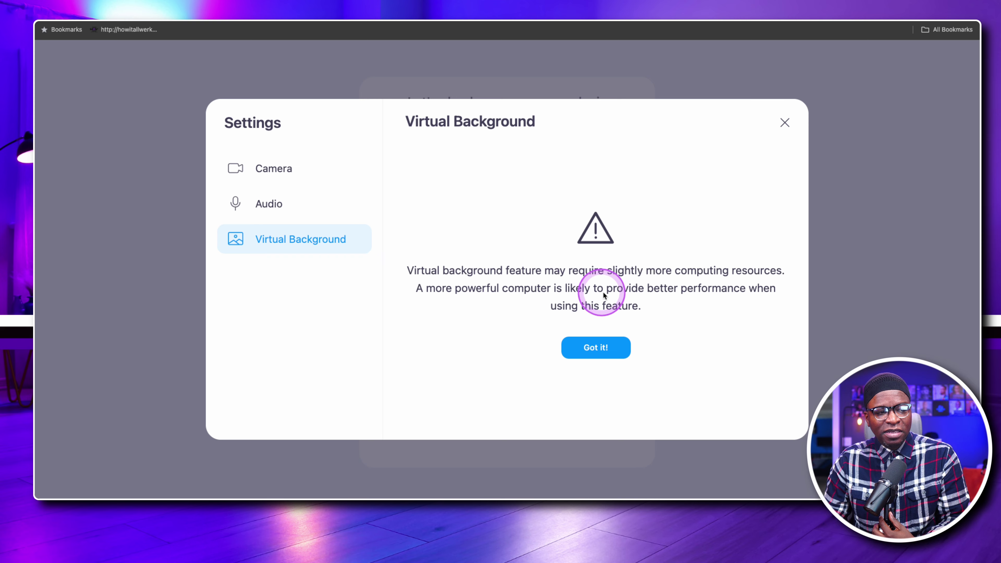
pyautogui.click(603, 353)
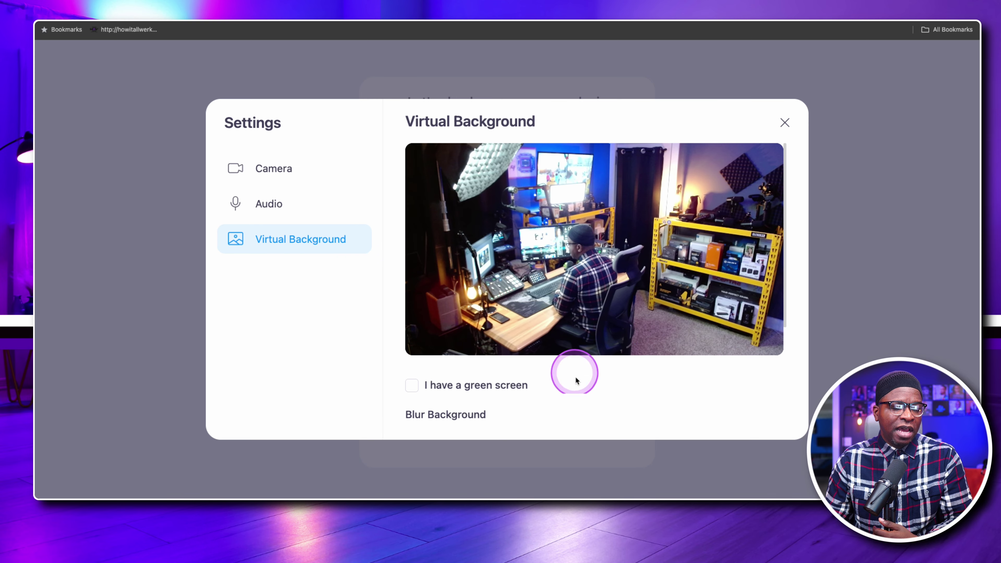
pyautogui.scroll(-3, 573, 375)
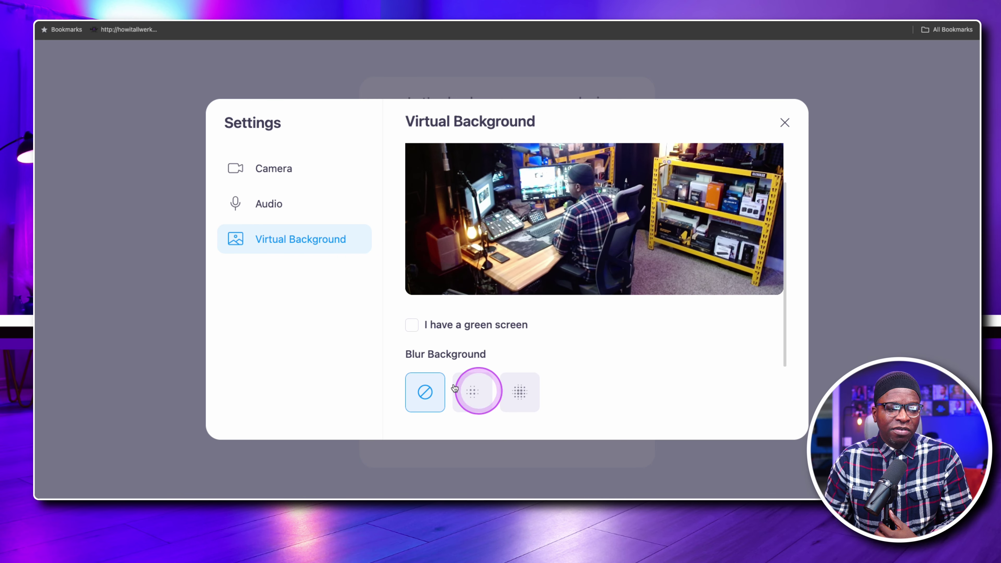
pyautogui.scroll(3, 554, 356)
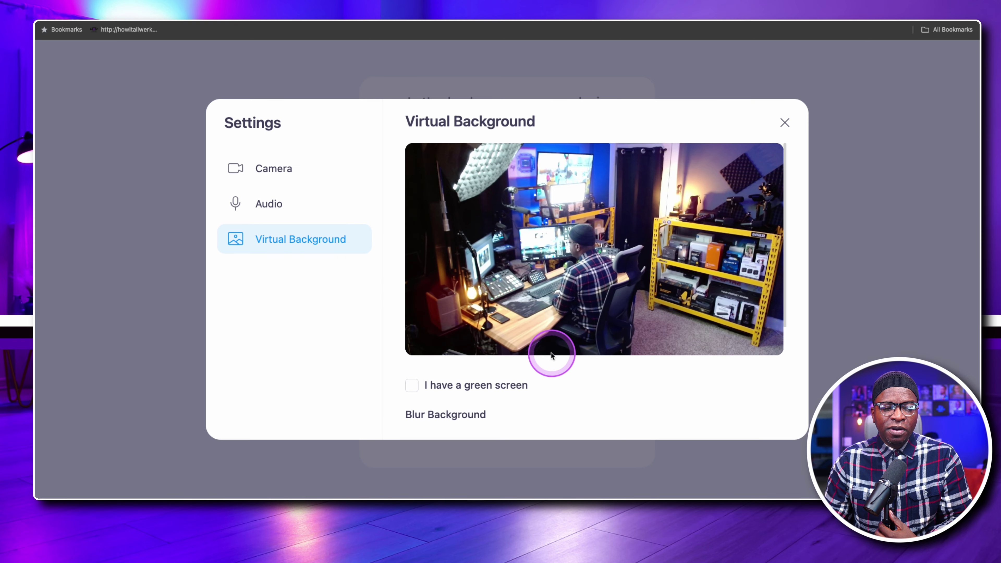
pyautogui.click(269, 173)
pyautogui.scroll(-3, 512, 245)
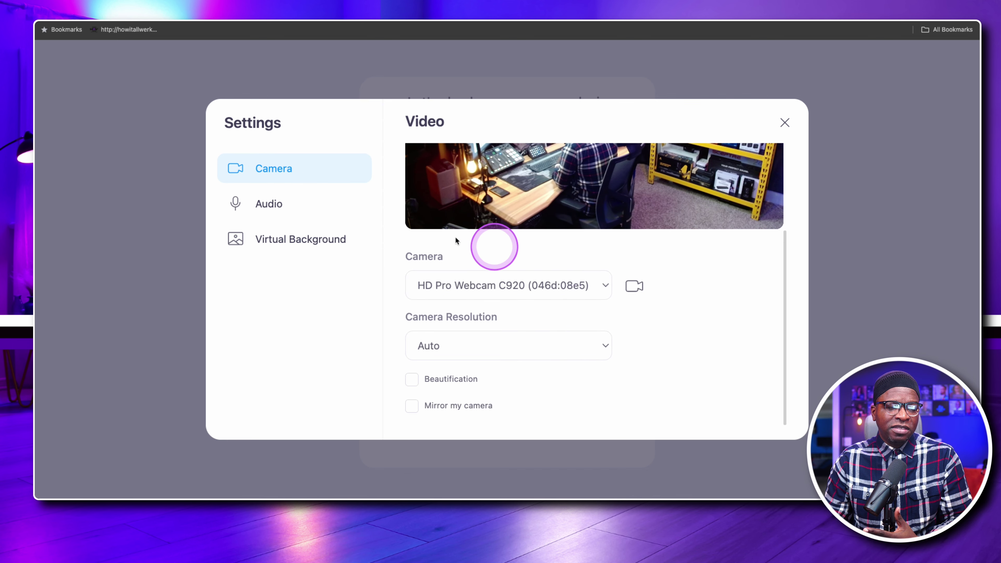
pyautogui.scroll(3, 456, 240)
pyautogui.click(783, 124)
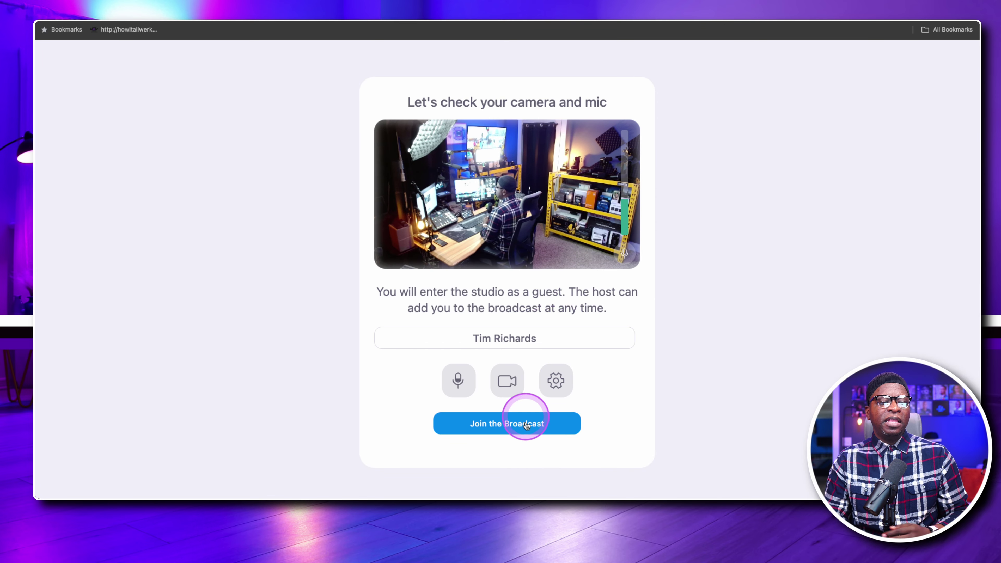
# Join the broadcast as the guest and mute the guest's microphone.
pyautogui.click(526, 425)
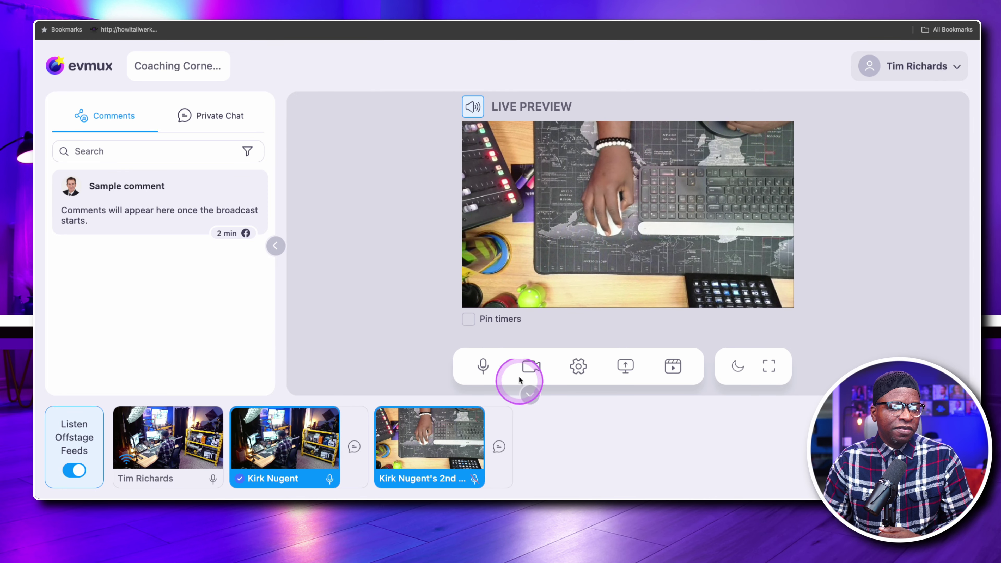
pyautogui.click(483, 364)
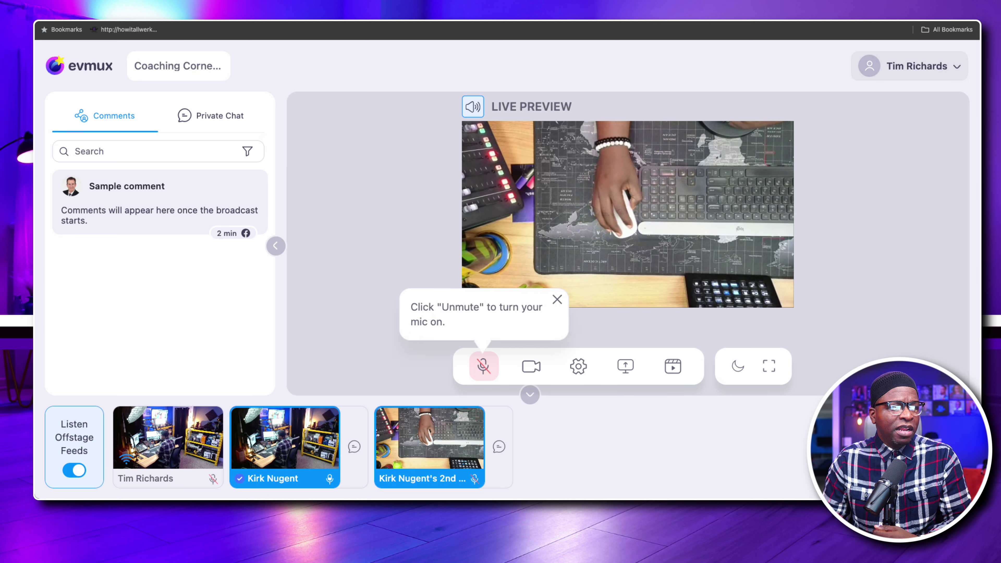
pyautogui.rightClick(133, 21)
pyautogui.click(165, 79)
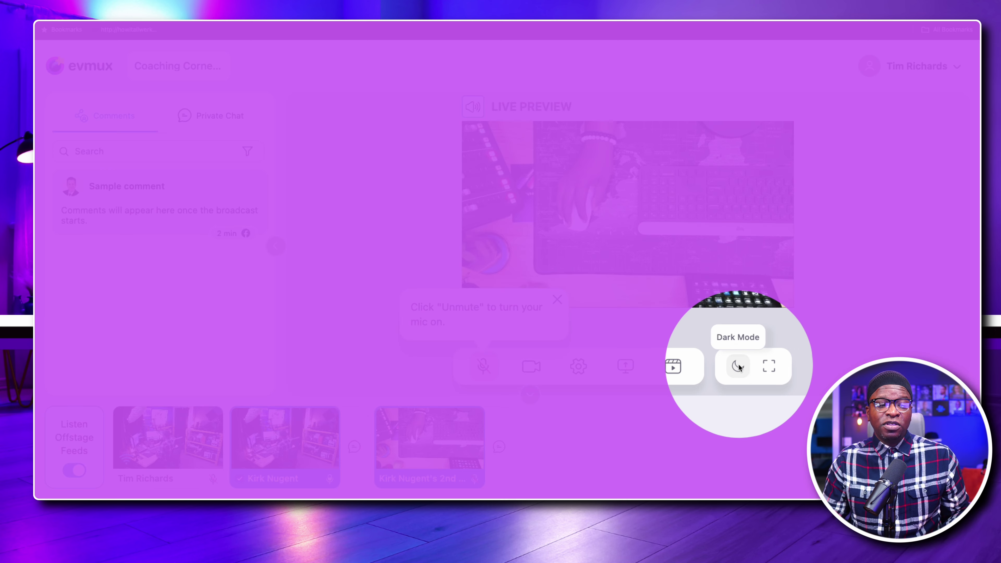
# Switch the guest studio to dark mode, glance at the private chat, and dismiss the microphone unmute hint.
pyautogui.click(738, 365)
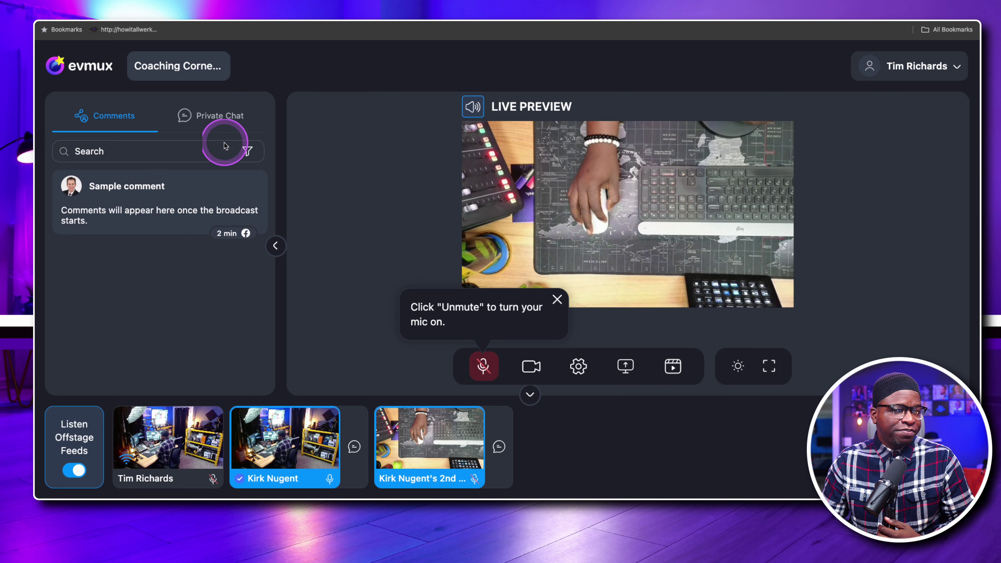
pyautogui.click(212, 120)
pyautogui.click(121, 124)
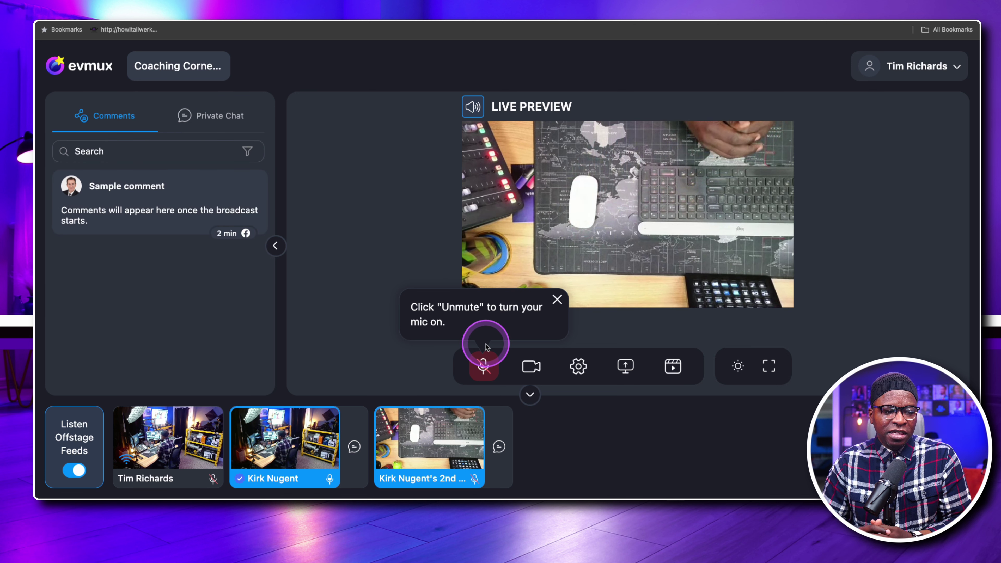
pyautogui.click(556, 300)
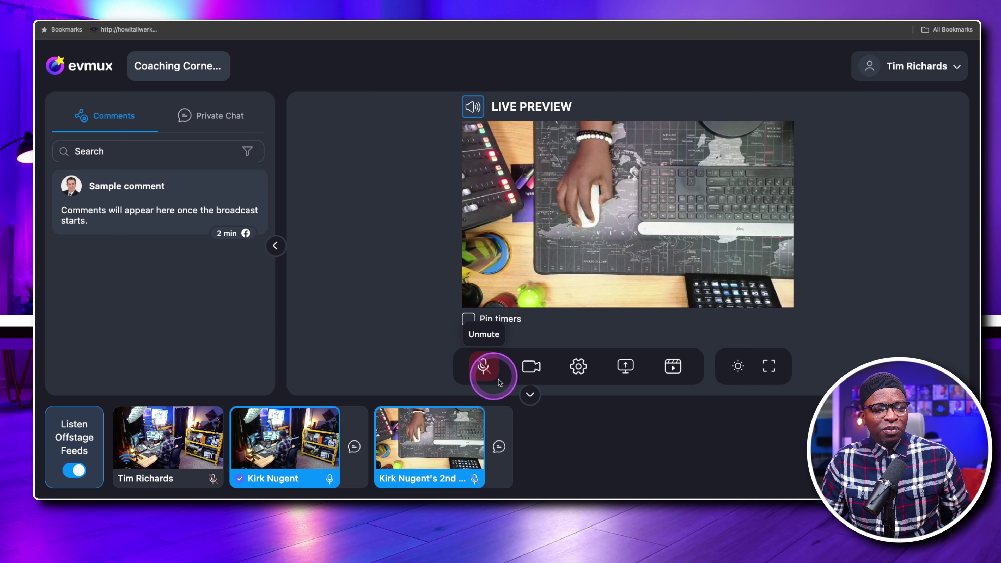
# View the guest's camera settings and the video file picker, closing both without changing or sharing anything.
pyautogui.click(530, 367)
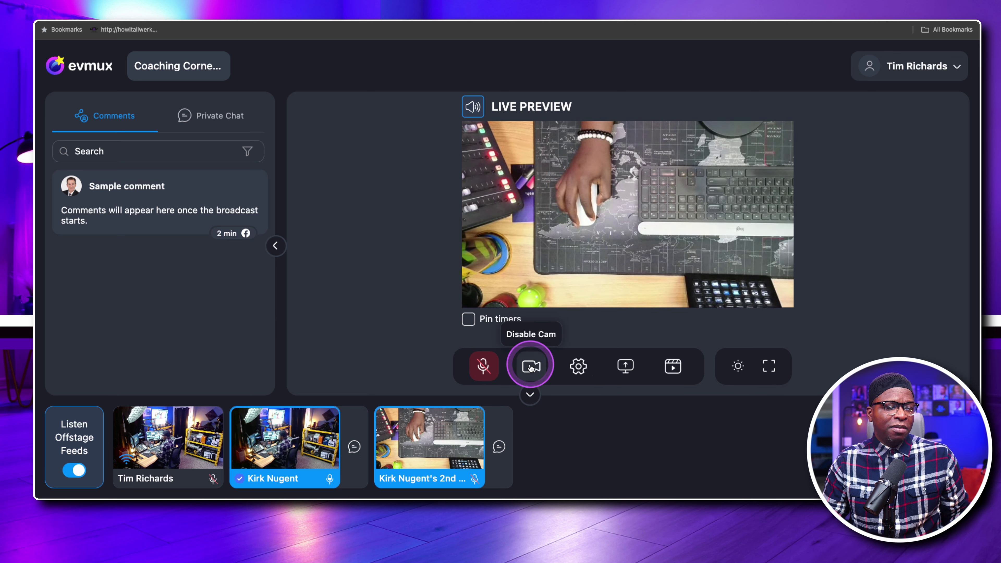
pyautogui.click(578, 367)
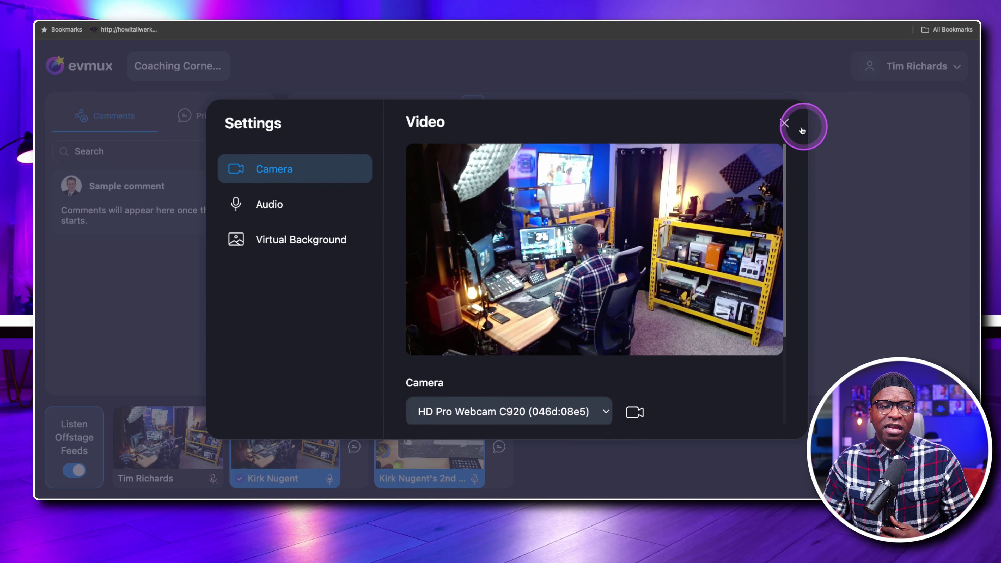
pyautogui.click(786, 124)
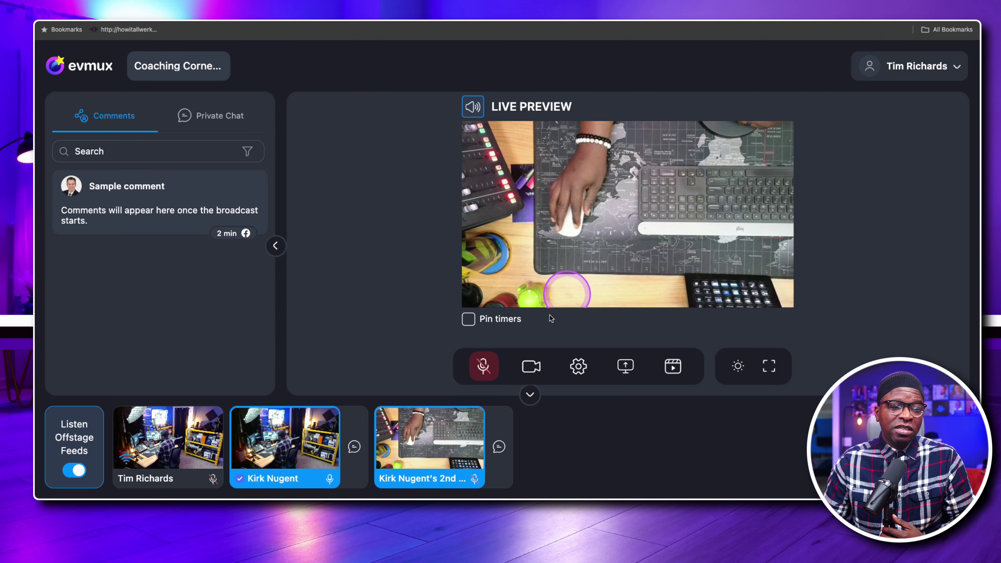
pyautogui.click(671, 366)
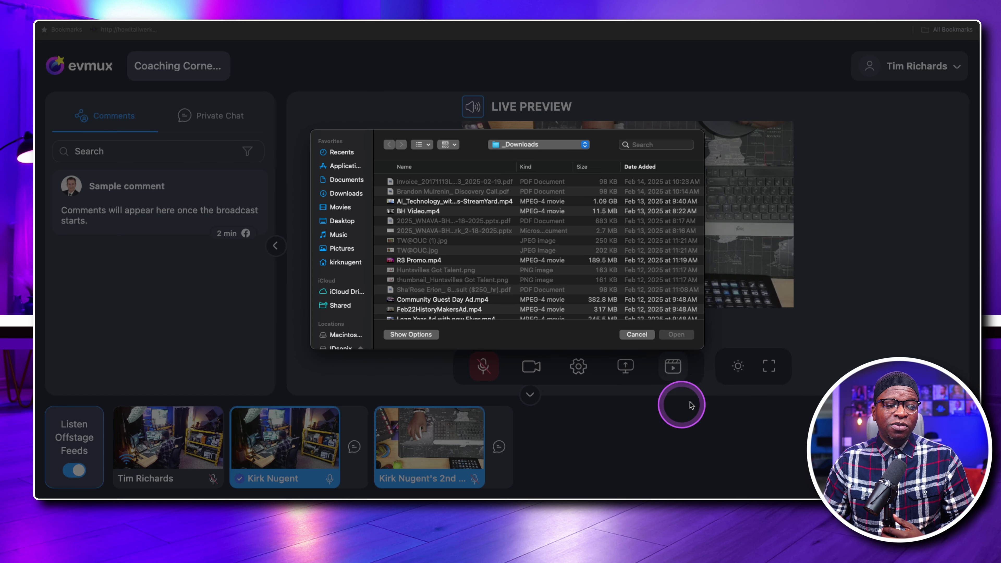
pyautogui.click(637, 334)
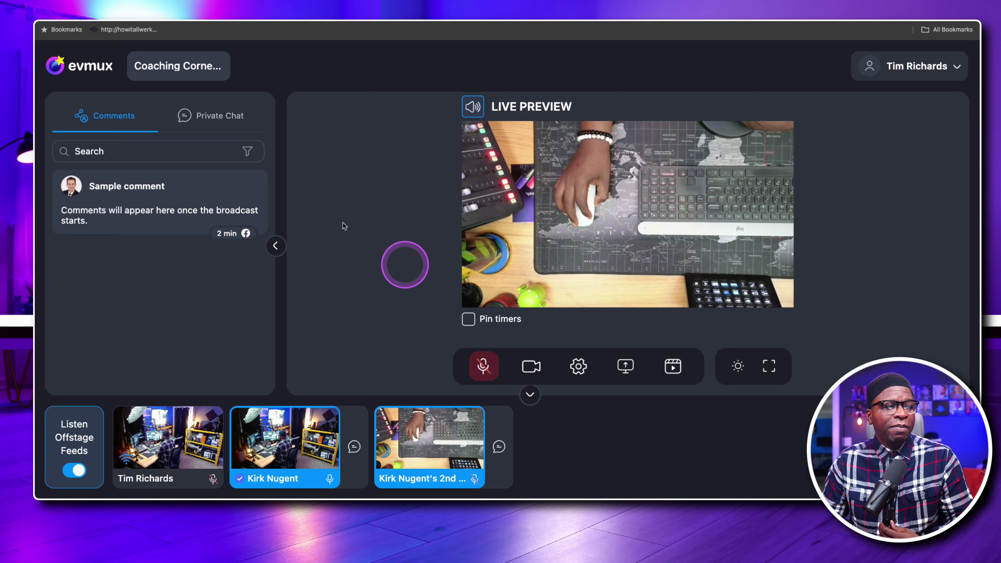
# Send the host the private message "Test" and return to the list of private chats by way of the comments.
pyautogui.click(354, 447)
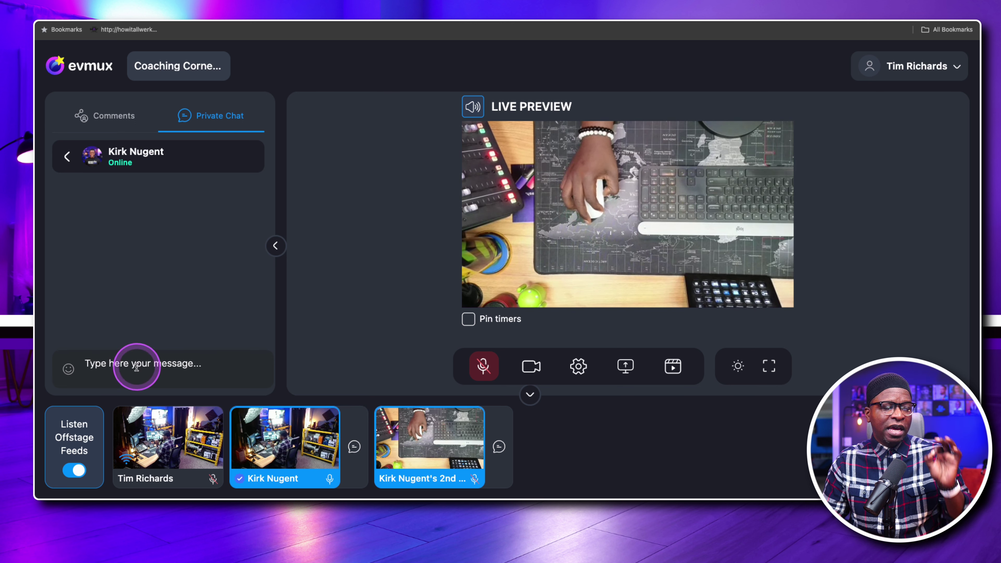
pyautogui.write('Test')
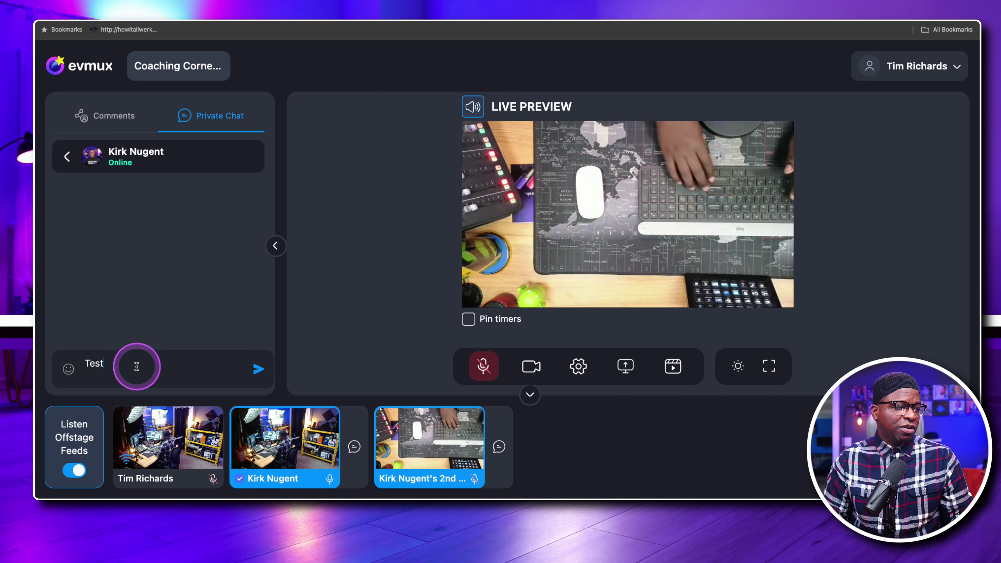
pyautogui.press('Return')
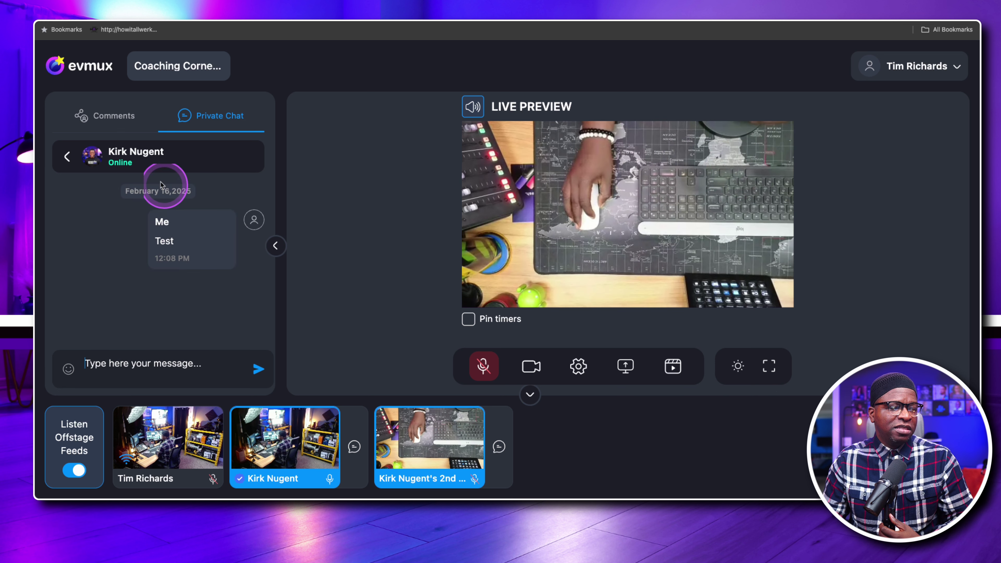
pyautogui.click(117, 121)
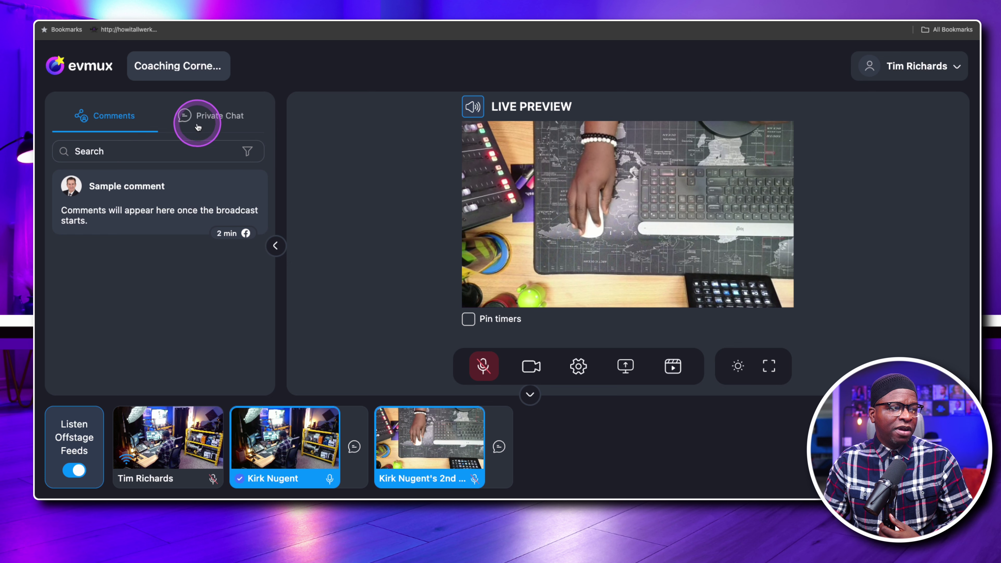
pyautogui.click(205, 115)
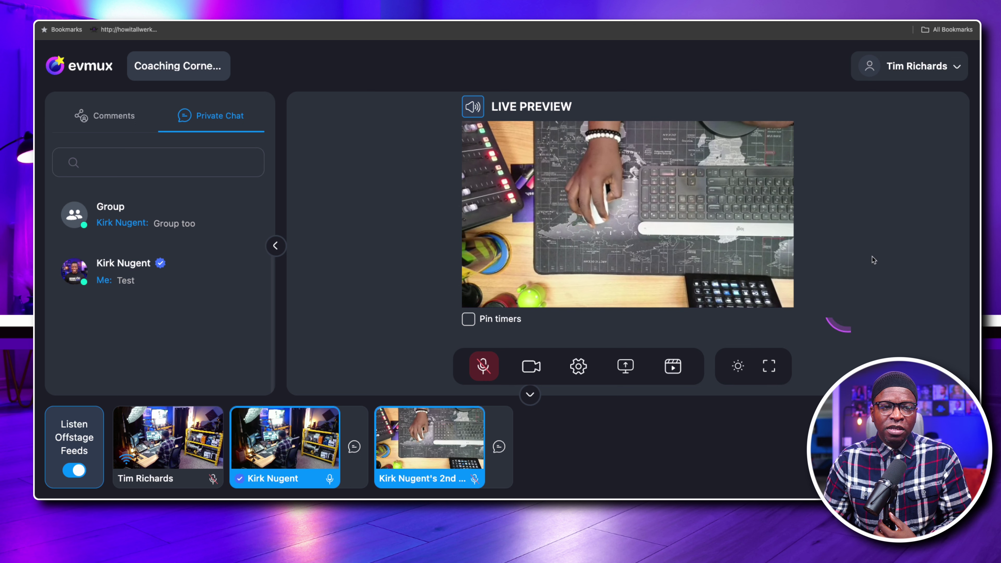
# View the guest's profile options, including logout and the support session ID, and return to the host's studio.
pyautogui.click(958, 66)
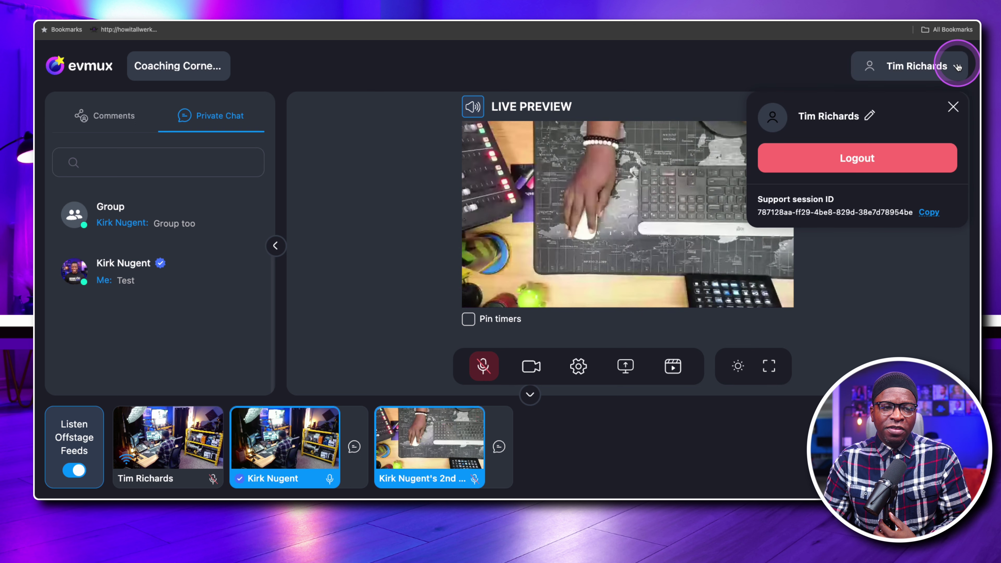
pyautogui.click(958, 66)
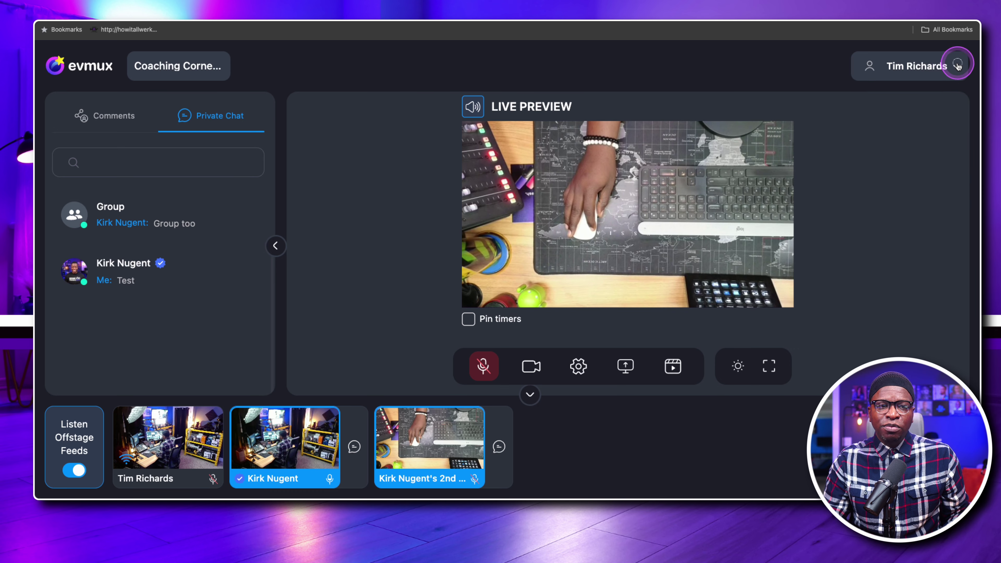
pyautogui.click(958, 66)
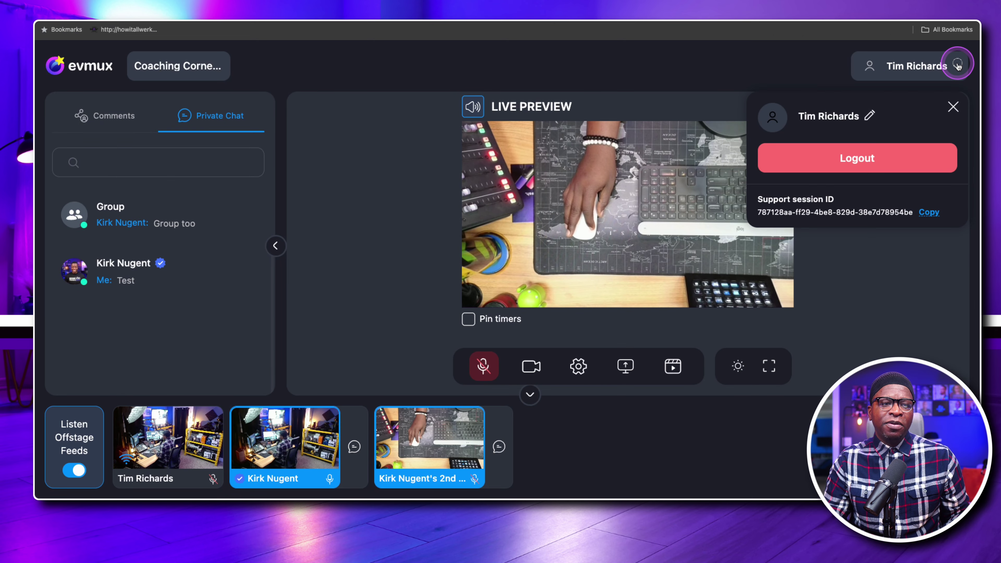
pyautogui.click(958, 66)
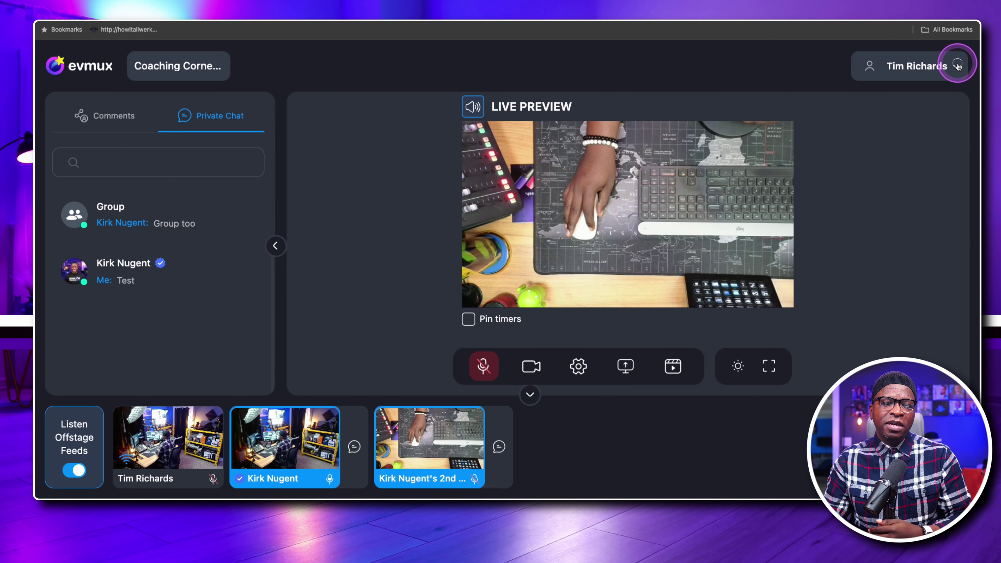
pyautogui.click(958, 65)
pyautogui.click(883, 320)
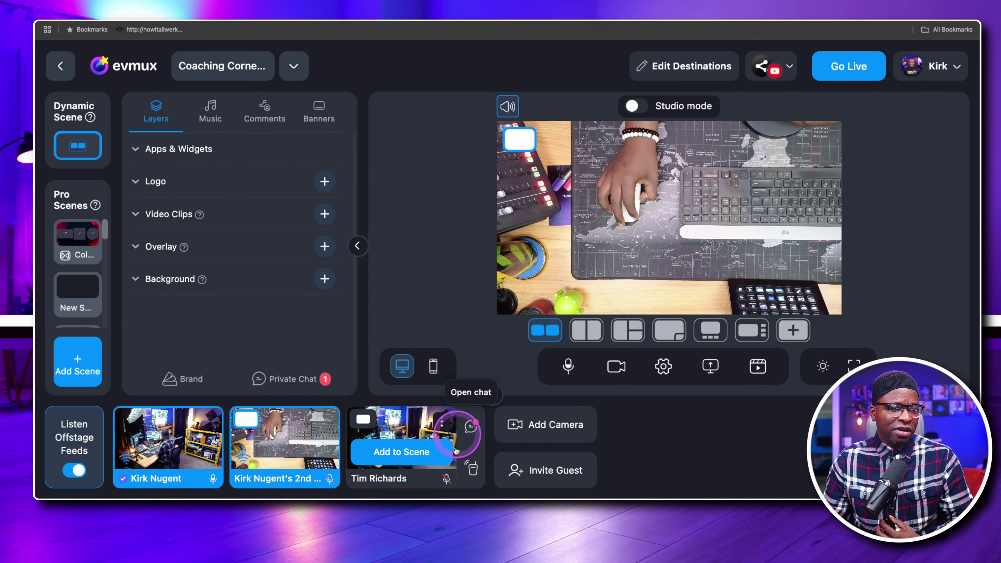
# Open the guest's private chat in the host's studio and reply with "THat worked".
pyautogui.moveTo(413, 459)
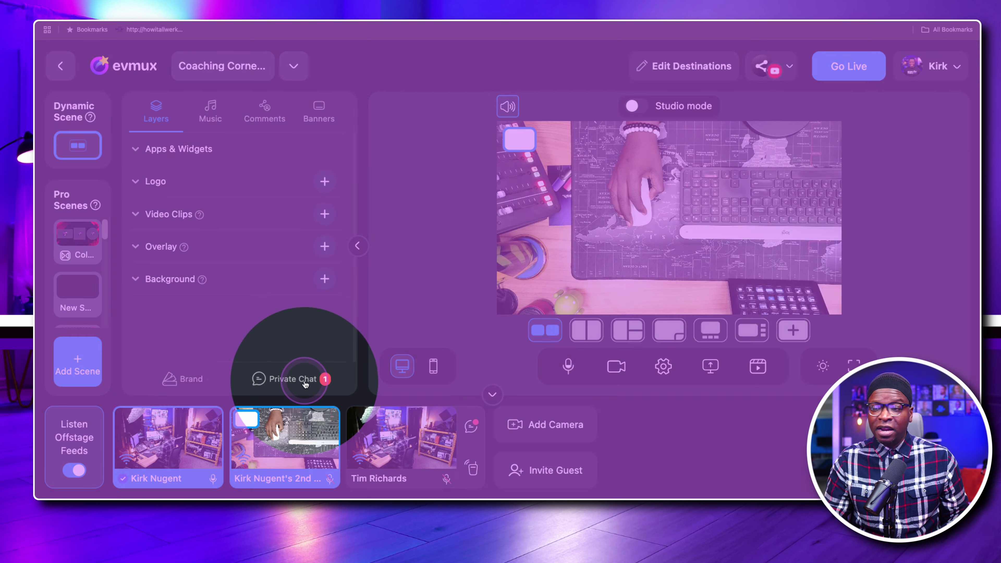
pyautogui.click(304, 380)
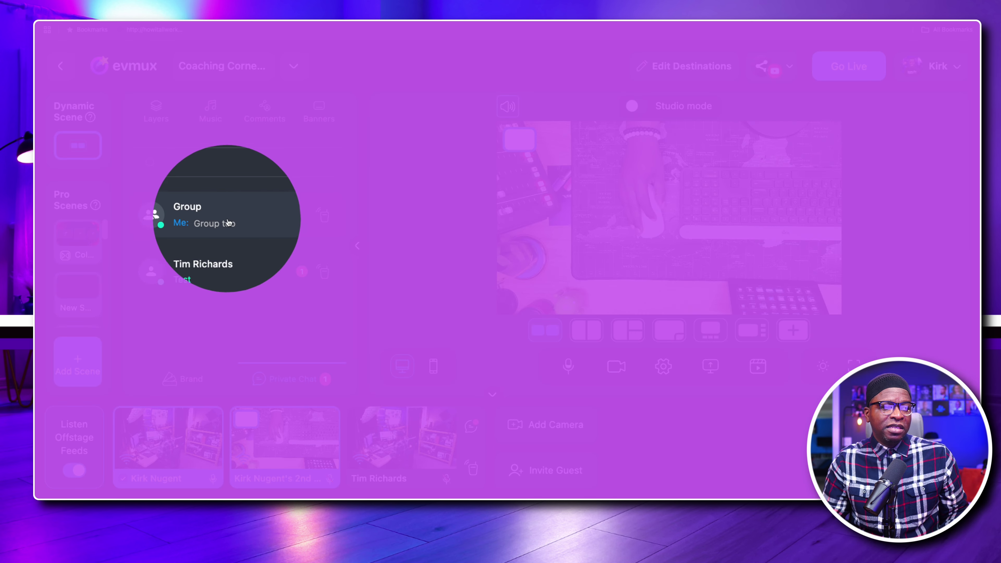
pyautogui.click(230, 272)
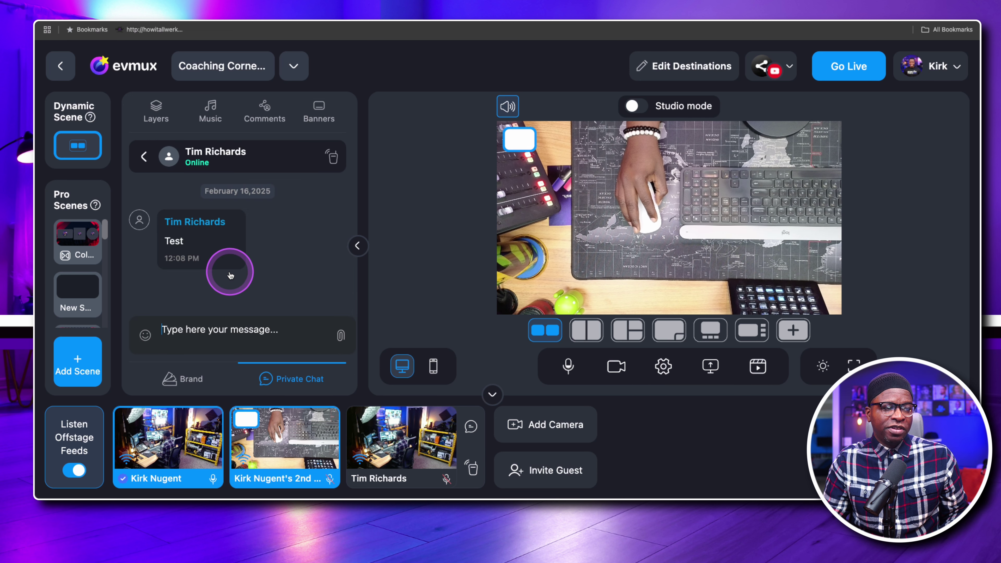
pyautogui.click(206, 330)
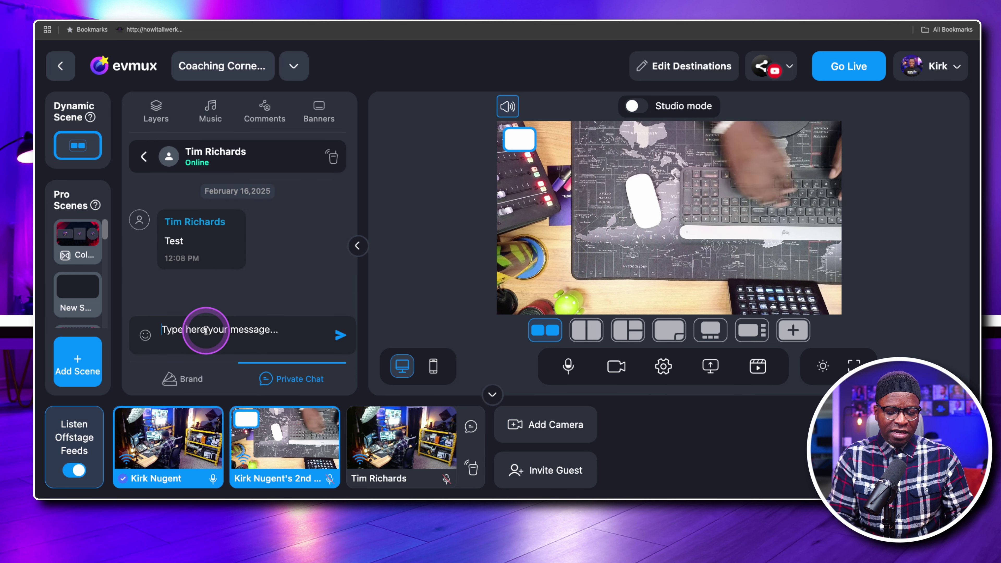
pyautogui.write('THat worked')
pyautogui.press('Return')
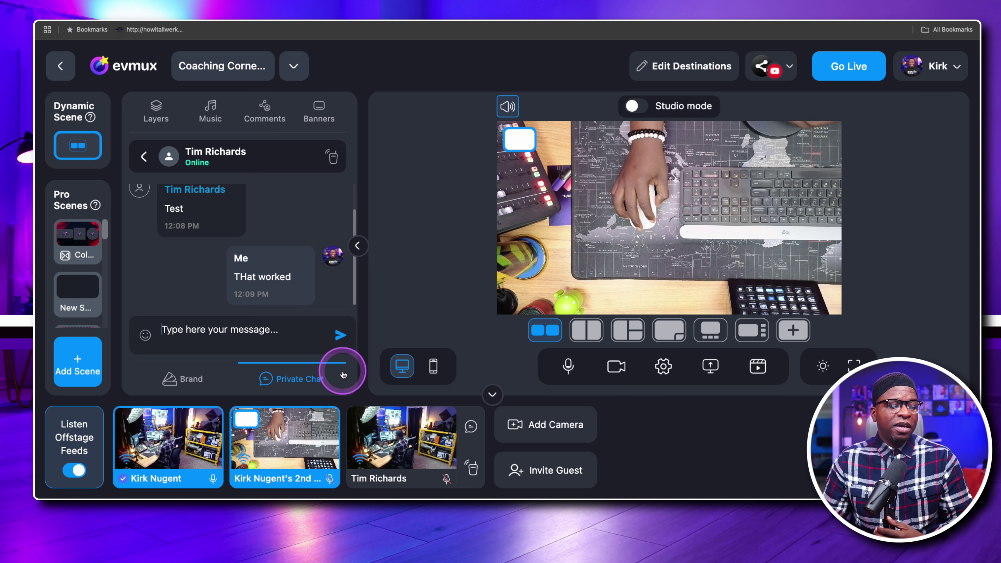
# Open the first Pro Scene, add the guest's camera to it and remove that guest layer again.
pyautogui.moveTo(358, 465)
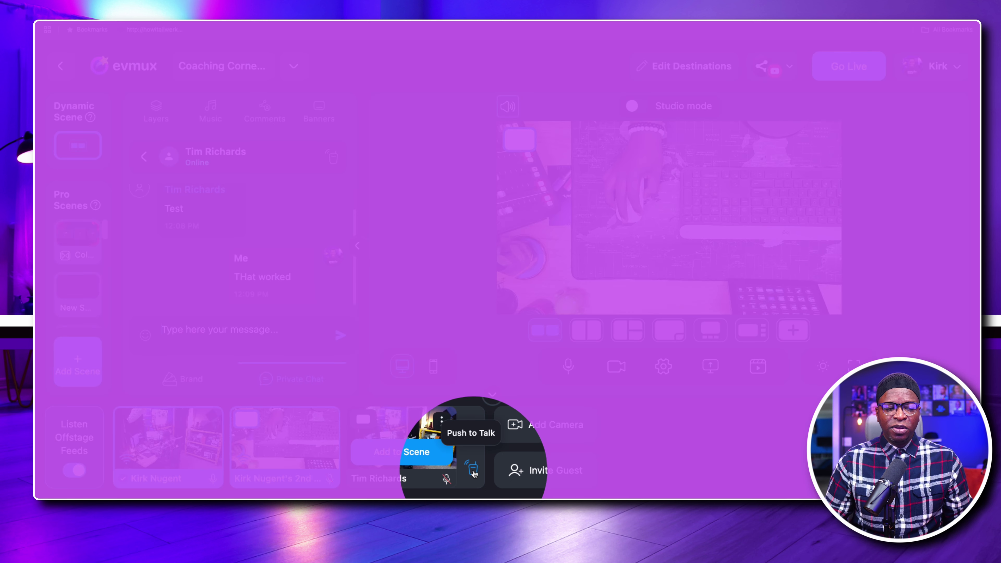
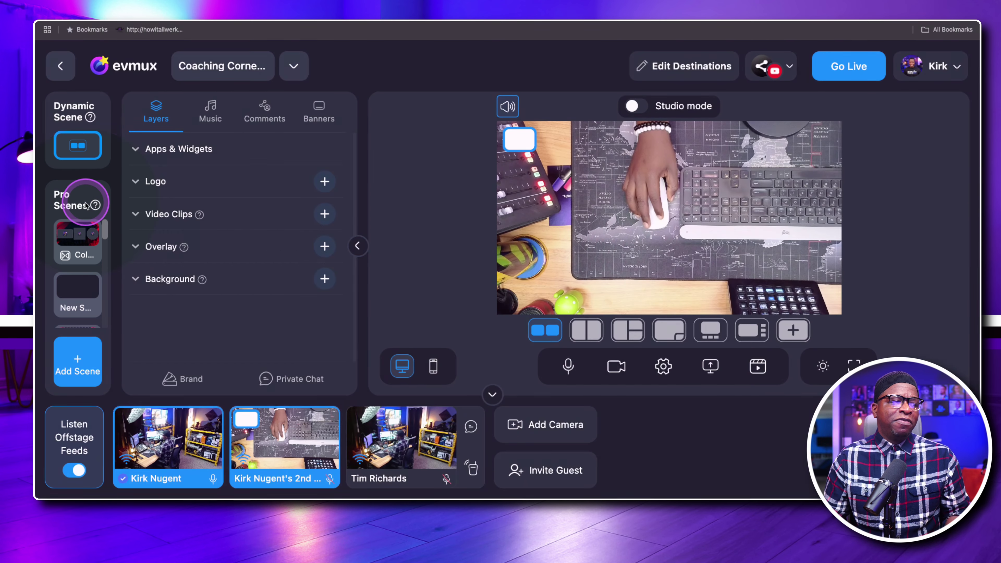
pyautogui.click(81, 254)
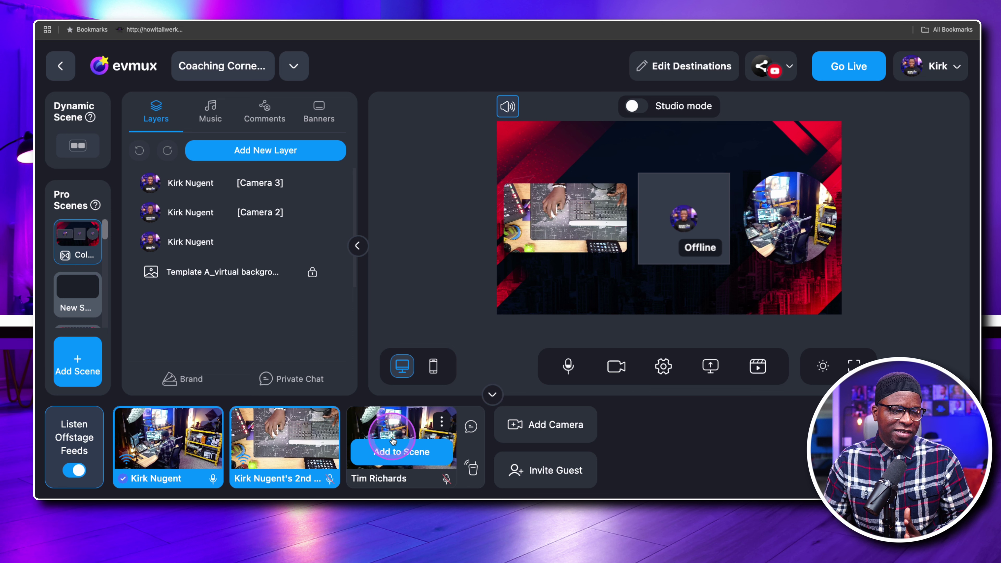
pyautogui.click(395, 451)
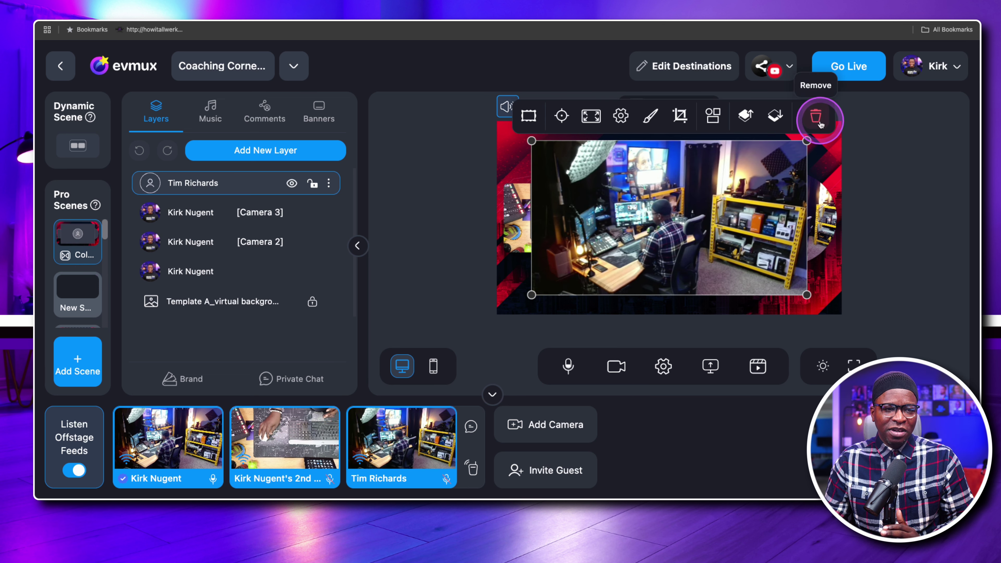
pyautogui.click(819, 124)
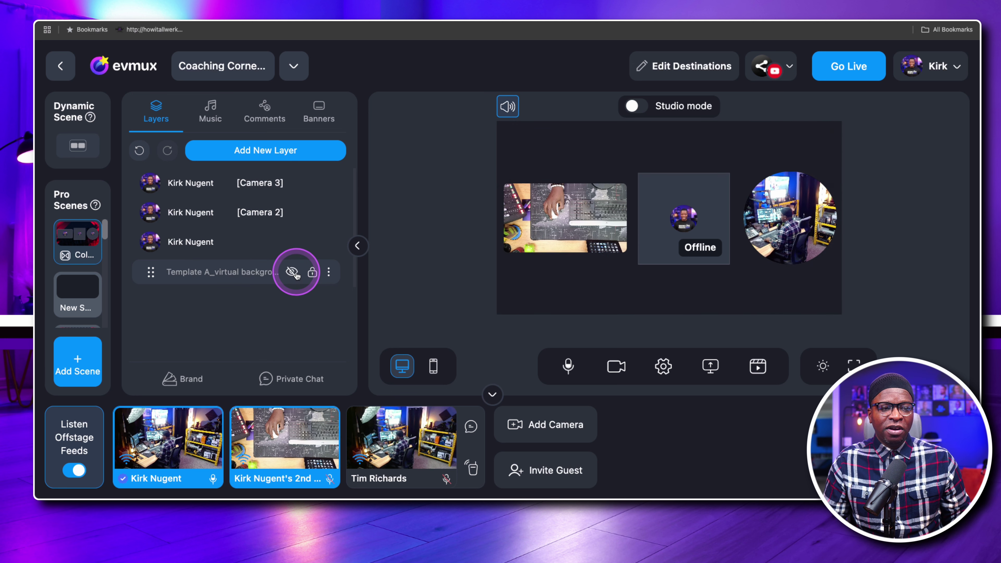
# Restore the hidden template background layer, select it for a preview, and toggle the Camera 1 layer off and back on.
pyautogui.click(294, 272)
pyautogui.click(205, 331)
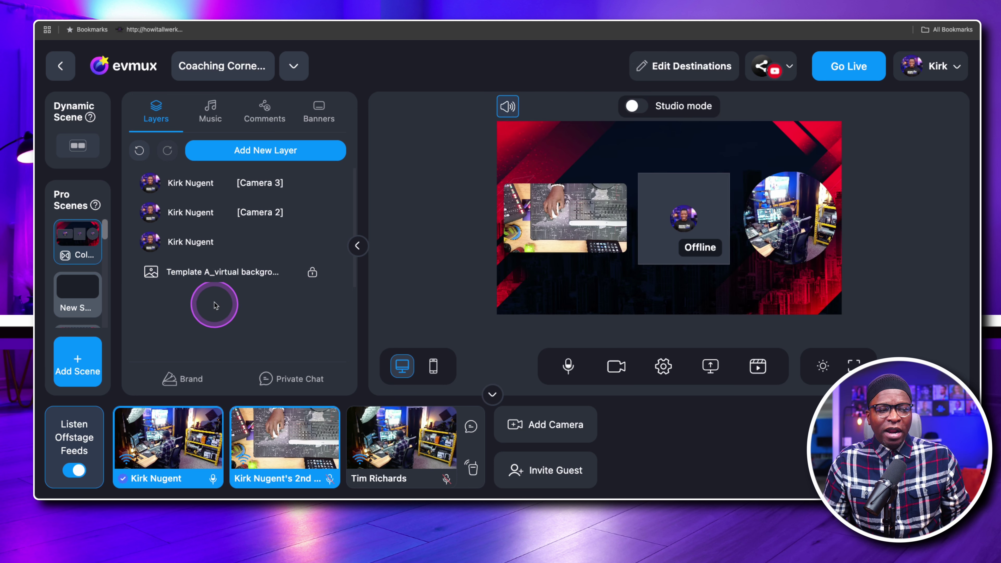
pyautogui.click(211, 276)
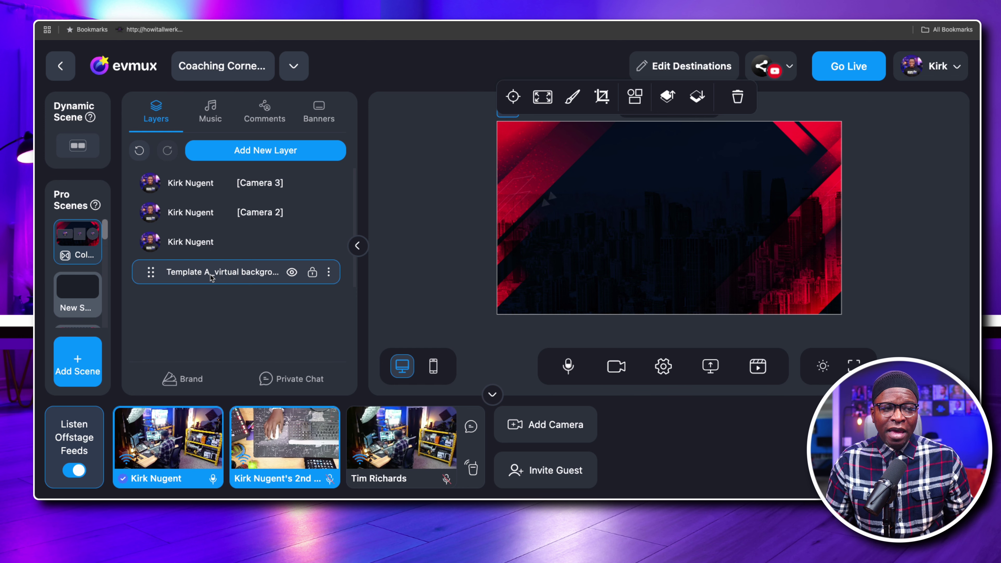
pyautogui.click(208, 295)
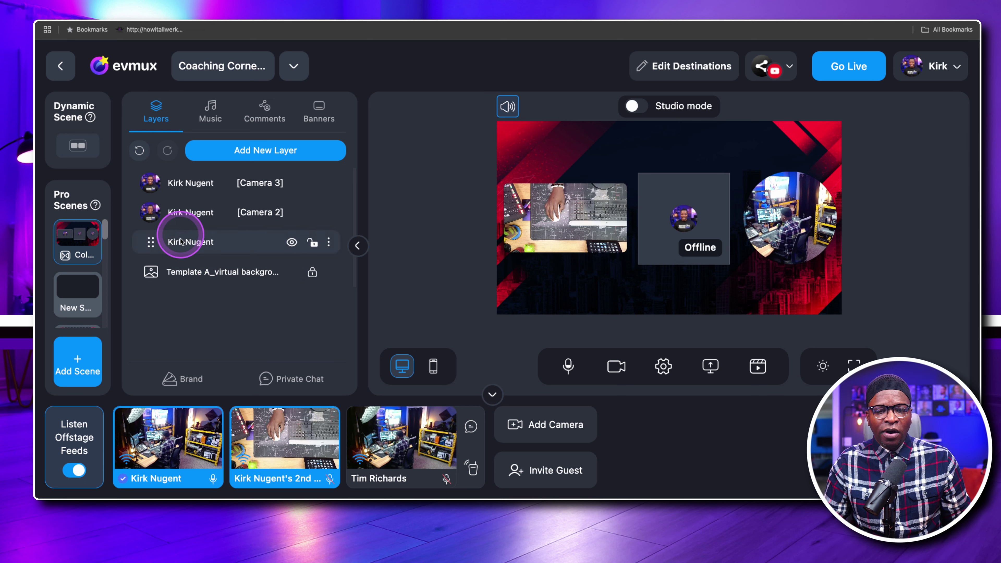
pyautogui.click(292, 243)
pyautogui.click(292, 243)
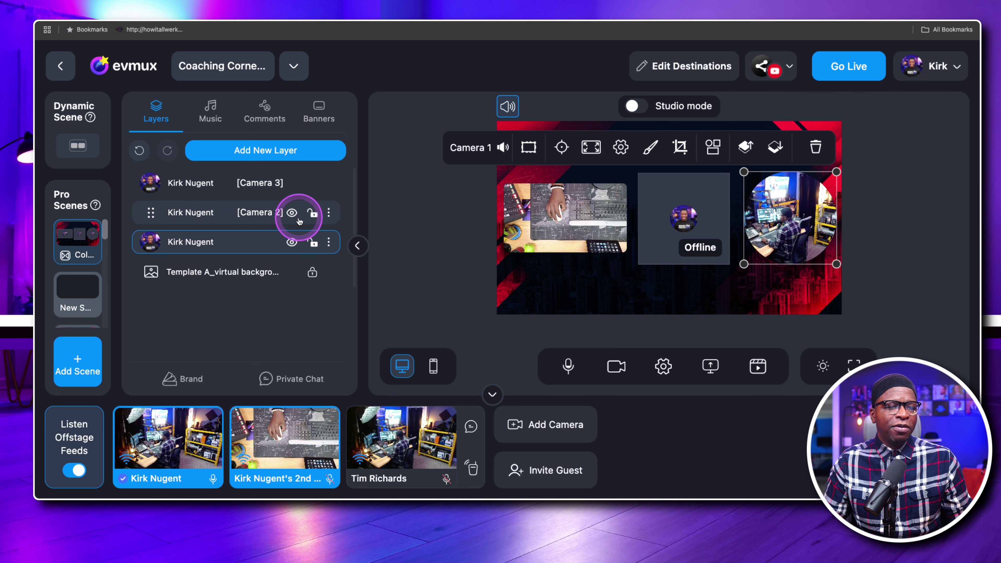
# View the empty New Scene and switch to the Dynamic scene below it in the Pro Scenes.
pyautogui.click(81, 310)
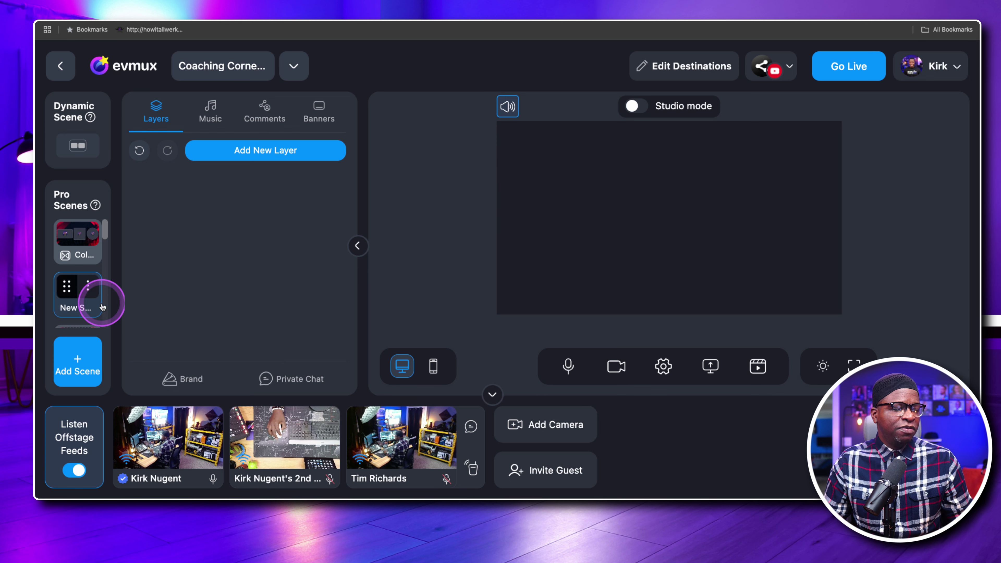
pyautogui.scroll(-2, 73, 273)
pyautogui.scroll(2, 73, 269)
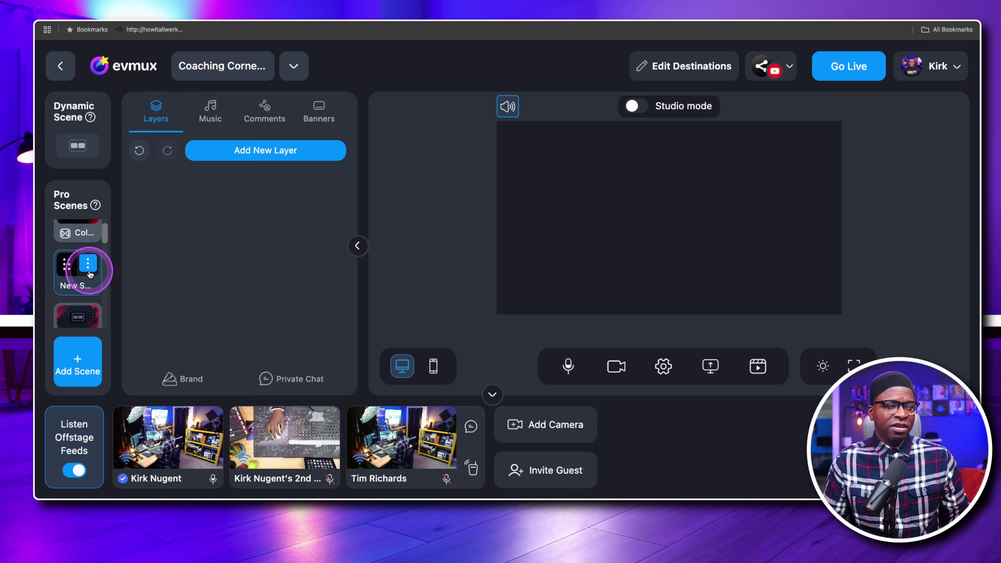
pyautogui.scroll(-2, 80, 286)
pyautogui.click(74, 312)
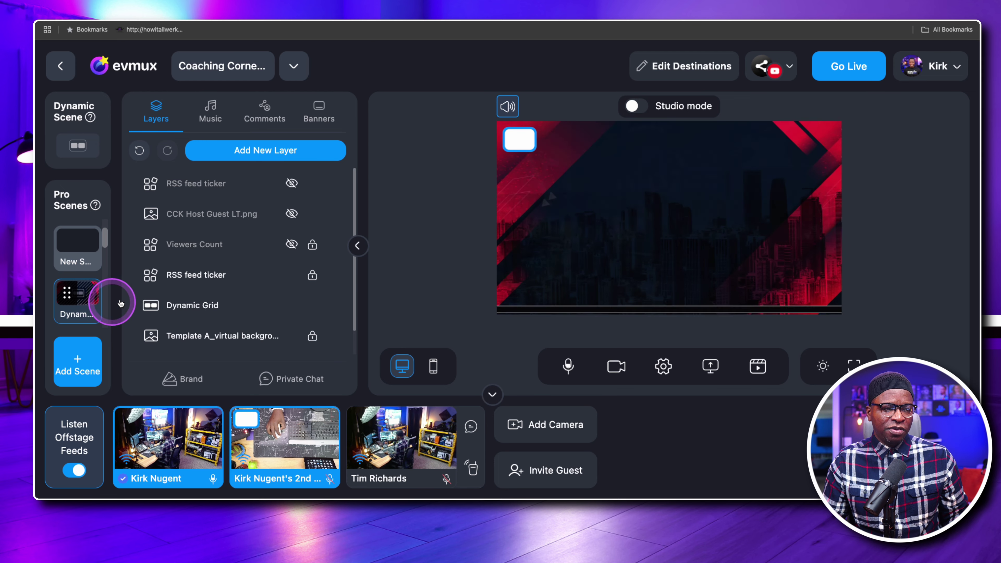
# Hide the CCK Background M.png layer at the end of the layer list and show it again.
pyautogui.click(227, 275)
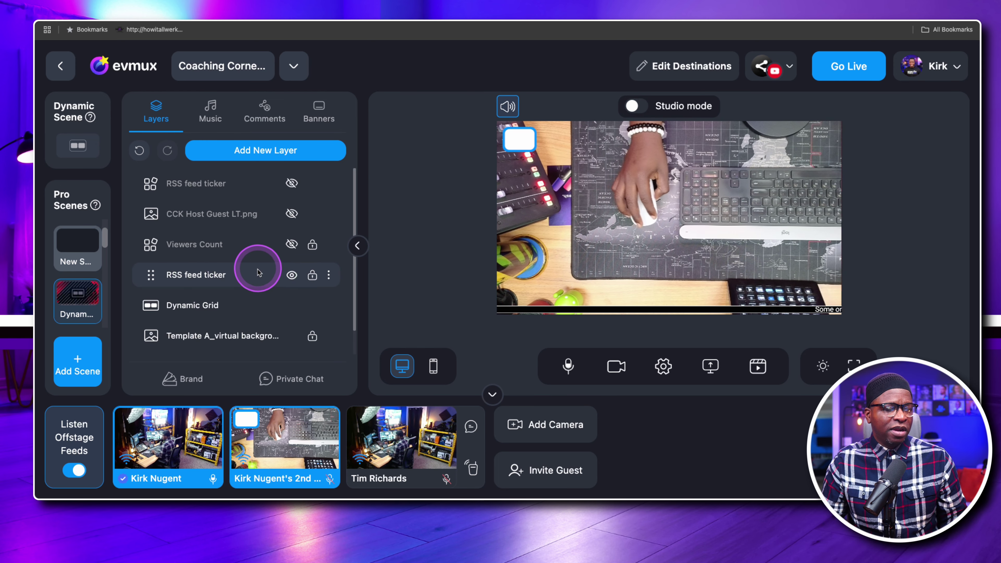
pyautogui.scroll(-1, 248, 282)
pyautogui.click(291, 340)
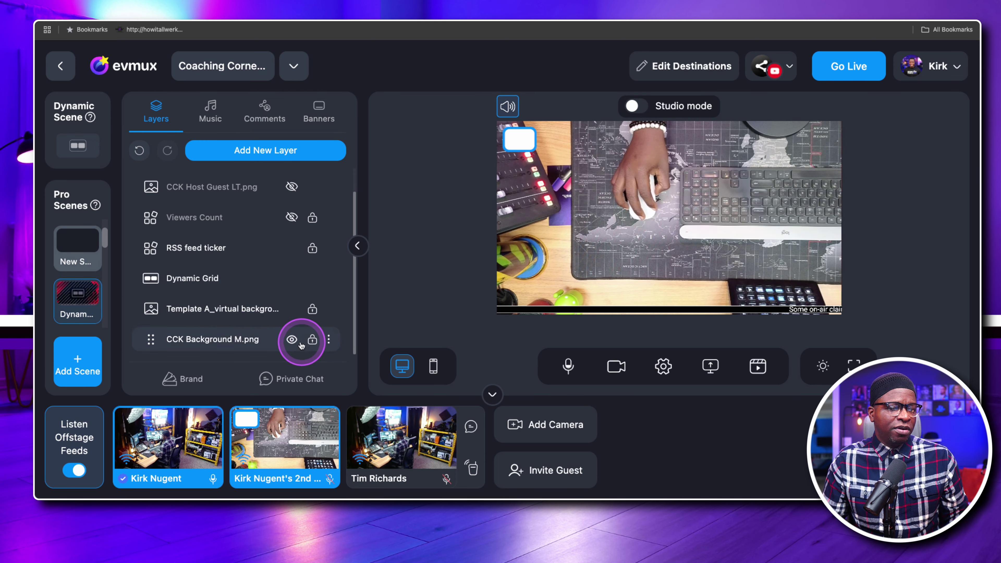
pyautogui.click(291, 340)
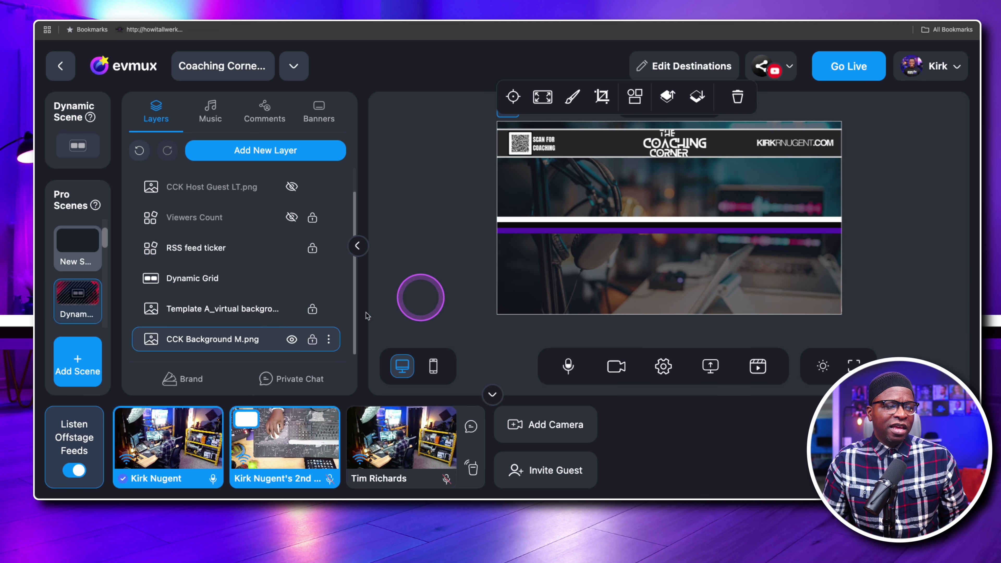
pyautogui.click(269, 359)
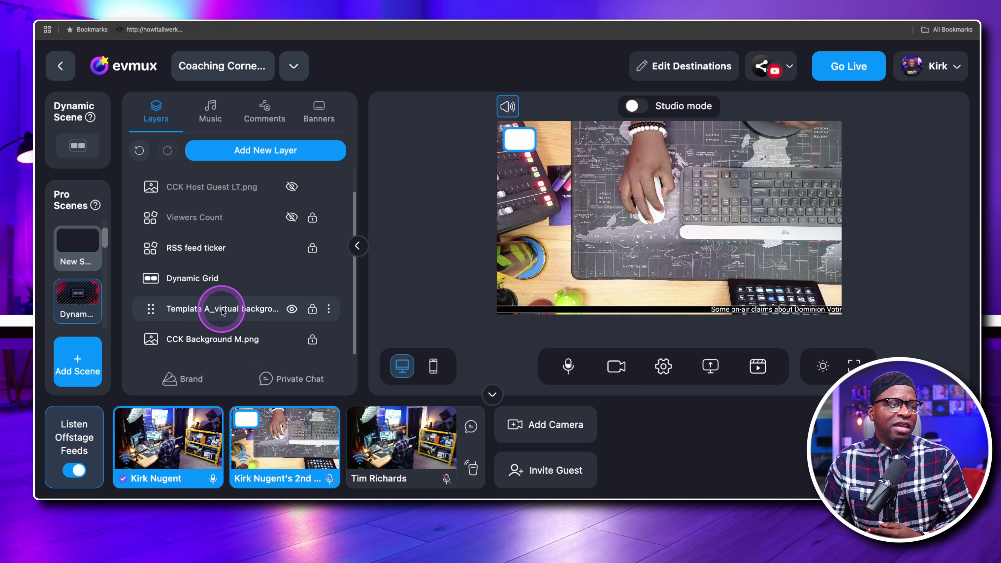
# Toggle the Template A virtual background layer and leave it hidden in the Dynamic scene.
pyautogui.click(291, 309)
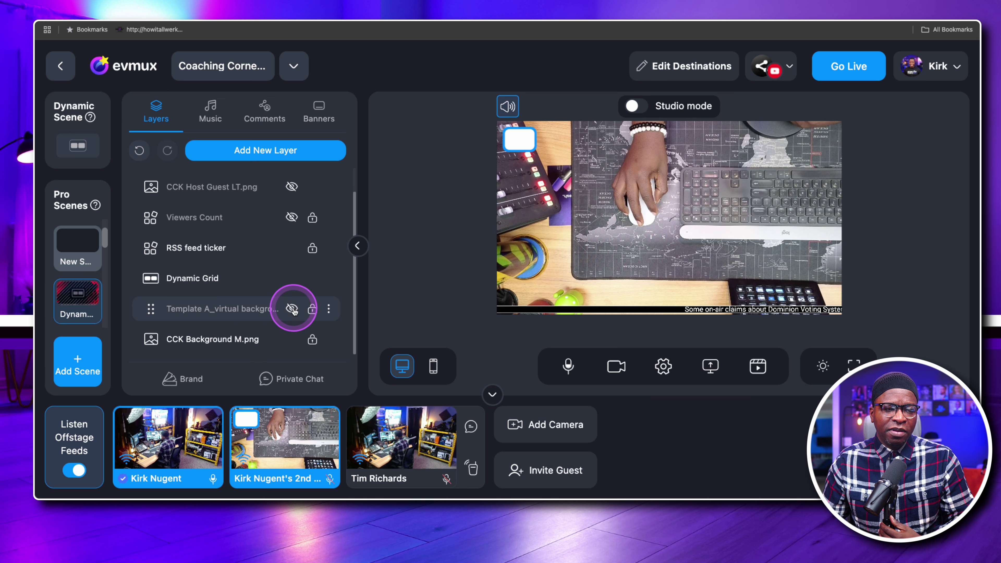
pyautogui.click(292, 309)
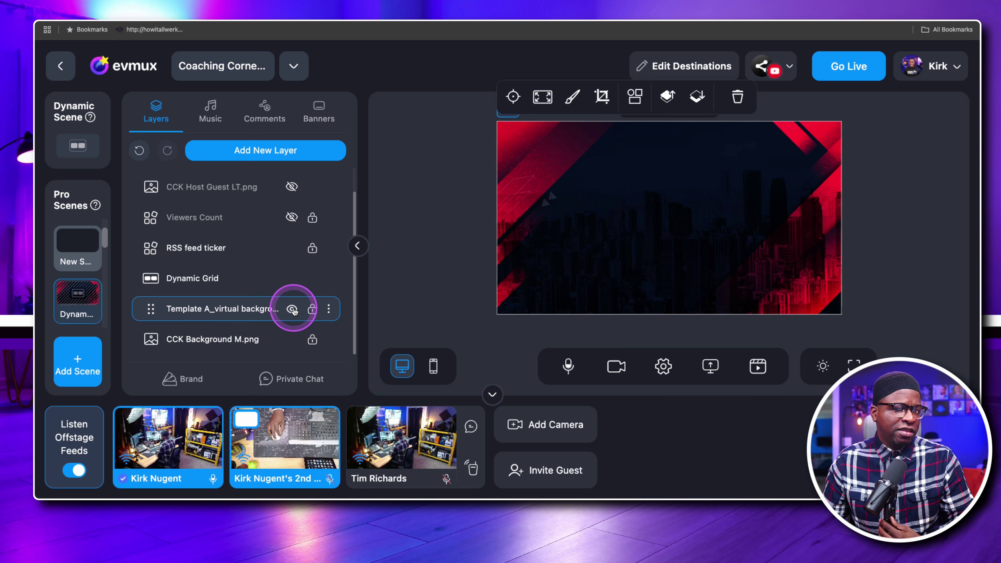
pyautogui.click(292, 309)
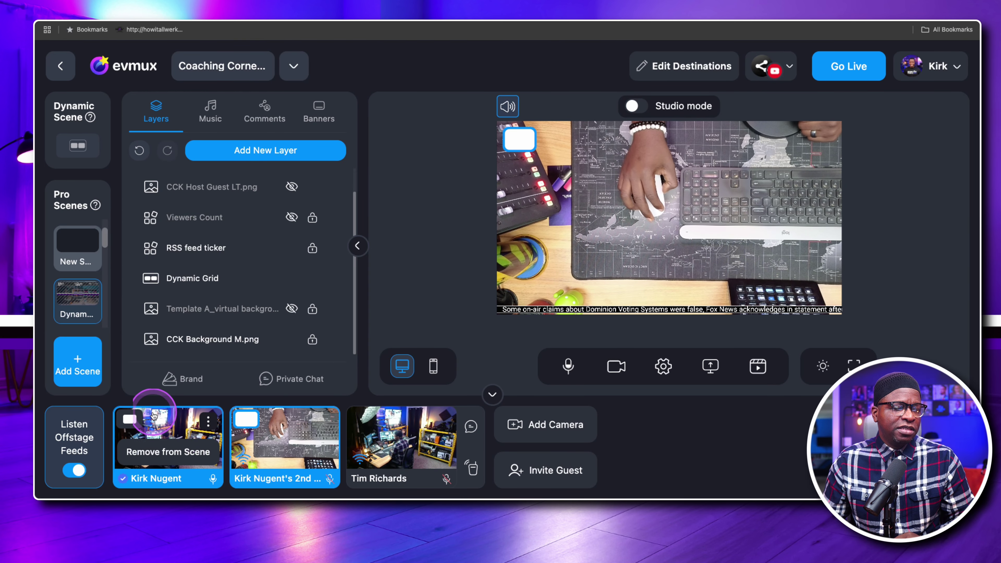
# Take the host's second camera out of full-screen view and add the guest's camera to the scene.
pyautogui.click(245, 421)
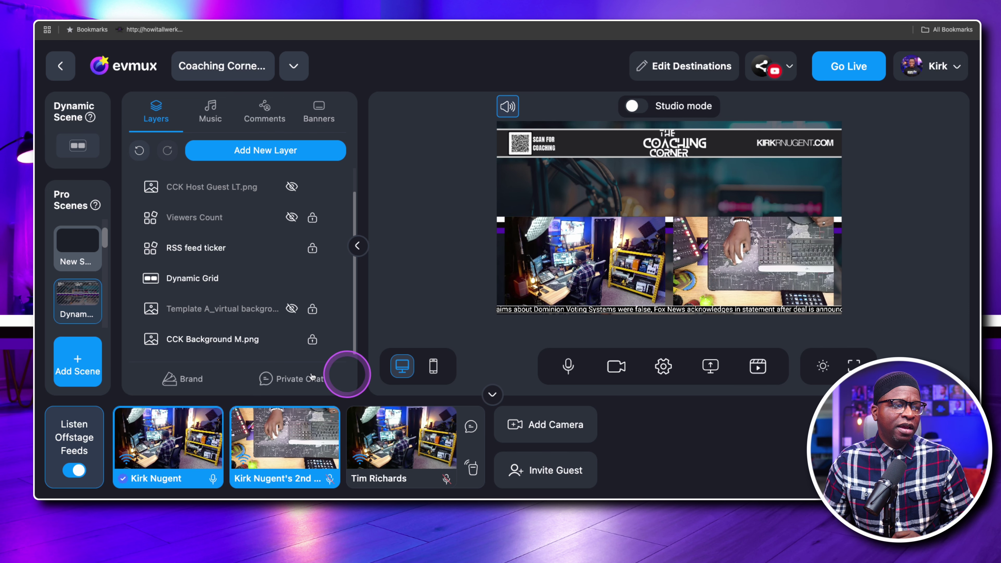
pyautogui.click(413, 452)
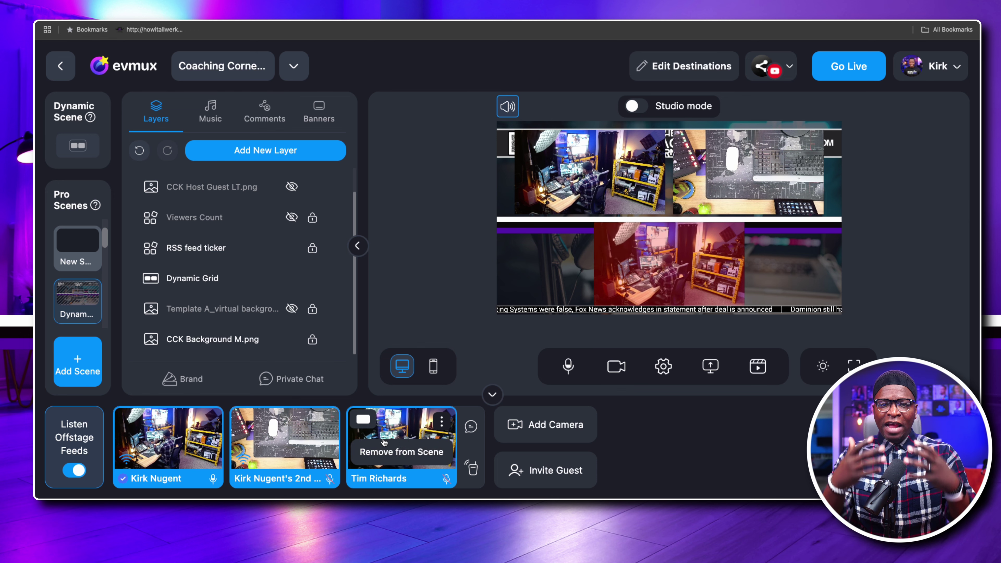
pyautogui.click(482, 389)
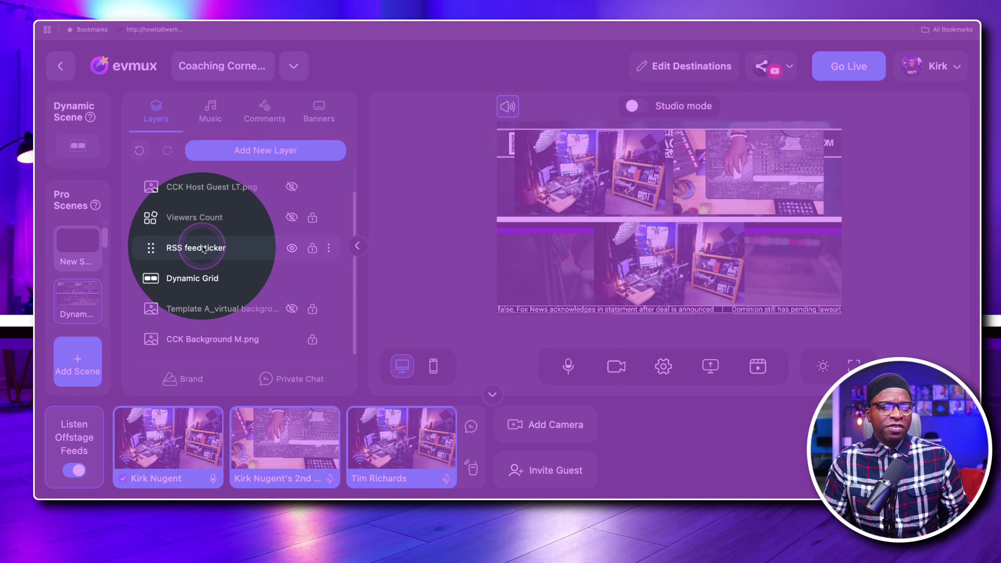
# Show the Viewers Count layer, and preview the CCK Host Guest LT.png layer before hiding it again.
pyautogui.click(215, 217)
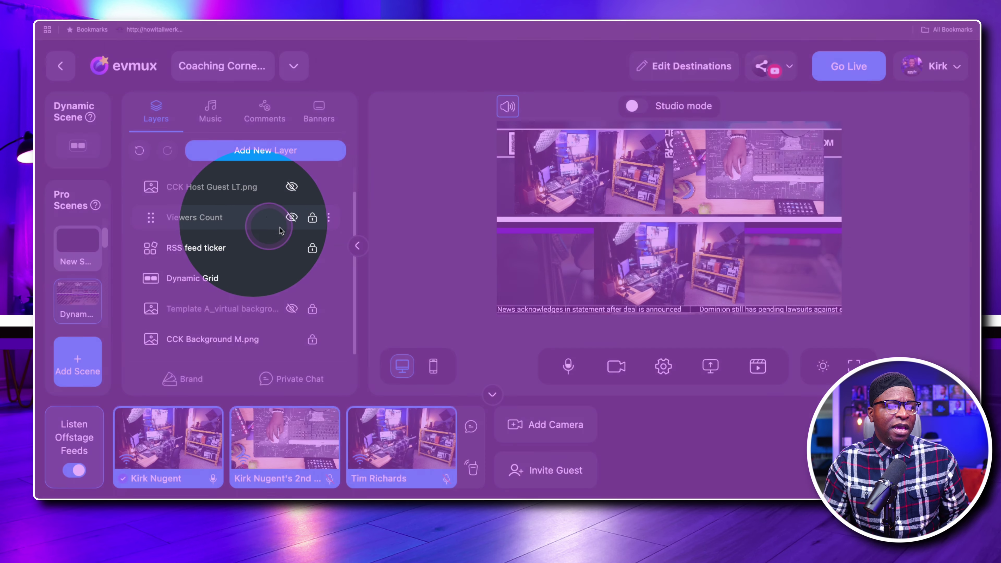
pyautogui.click(290, 217)
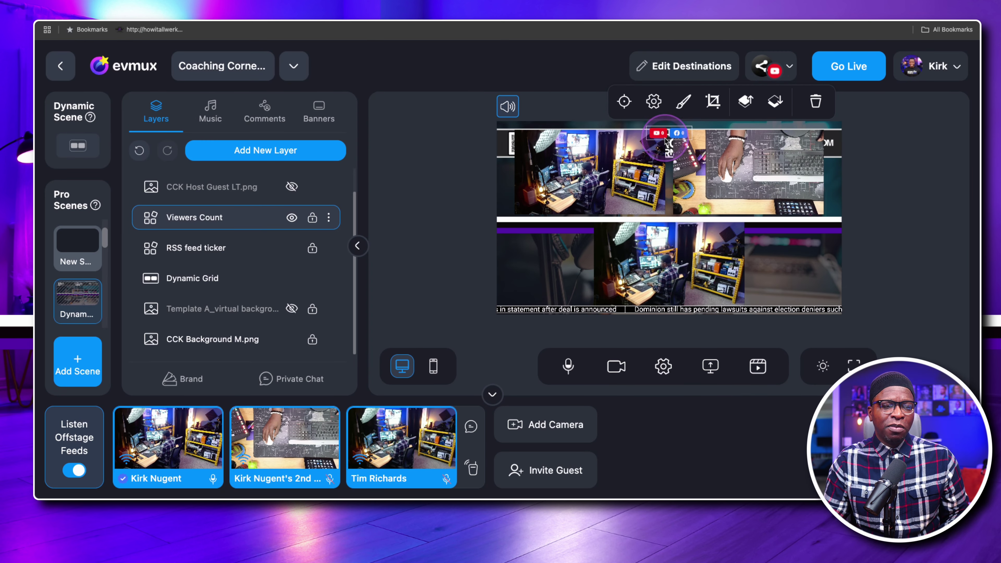
pyautogui.click(291, 187)
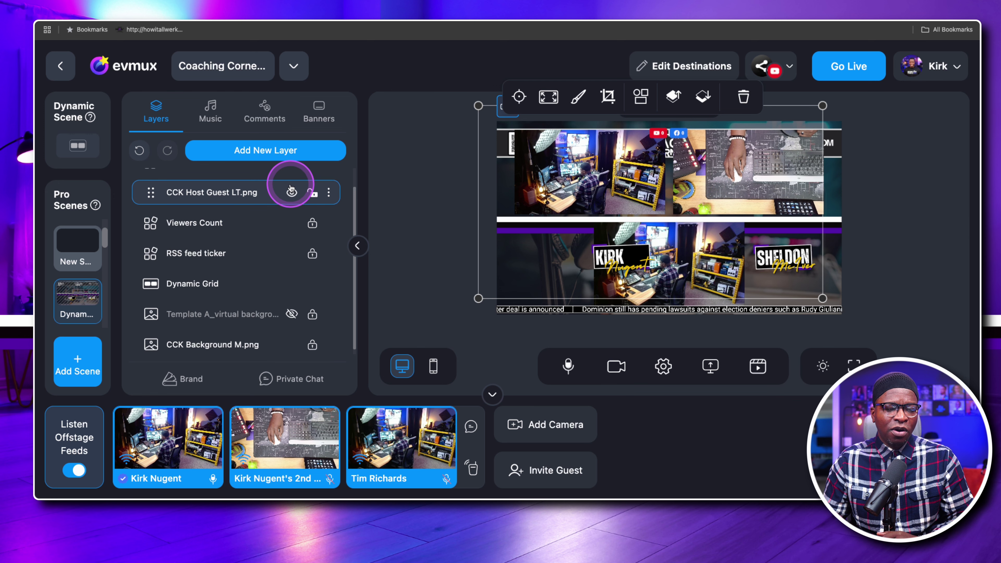
pyautogui.click(291, 189)
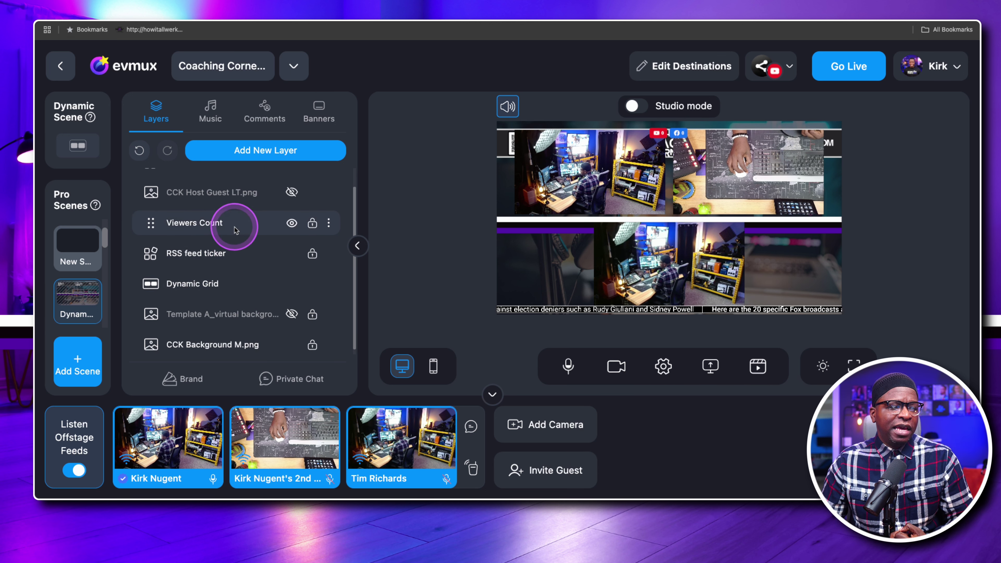
# Review the scene's layers and open the Apps & Widgets selection for a new layer.
pyautogui.scroll(1, 236, 230)
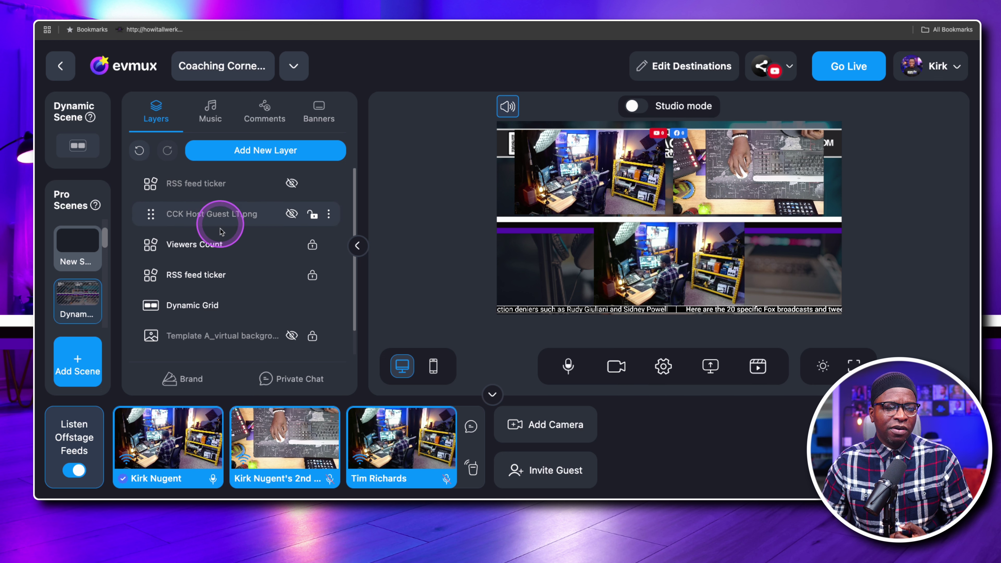
pyautogui.scroll(-1, 239, 252)
pyautogui.scroll(2, 239, 236)
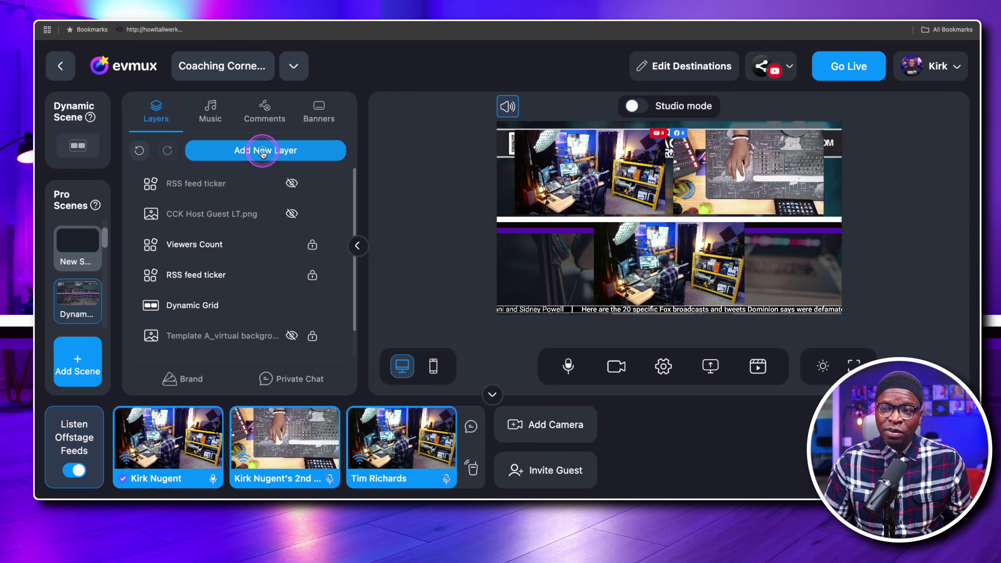
pyautogui.click(262, 152)
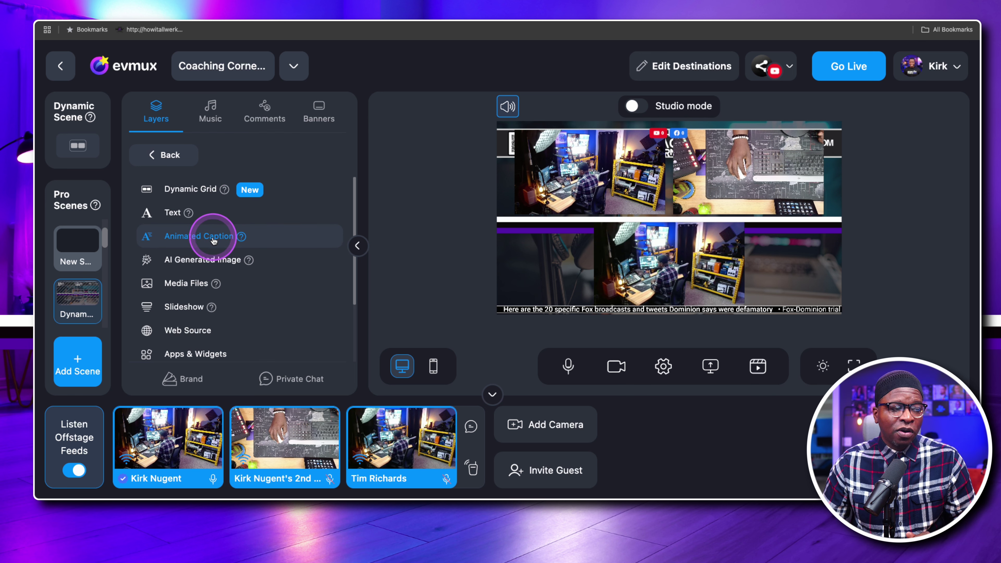
pyautogui.scroll(-2, 205, 323)
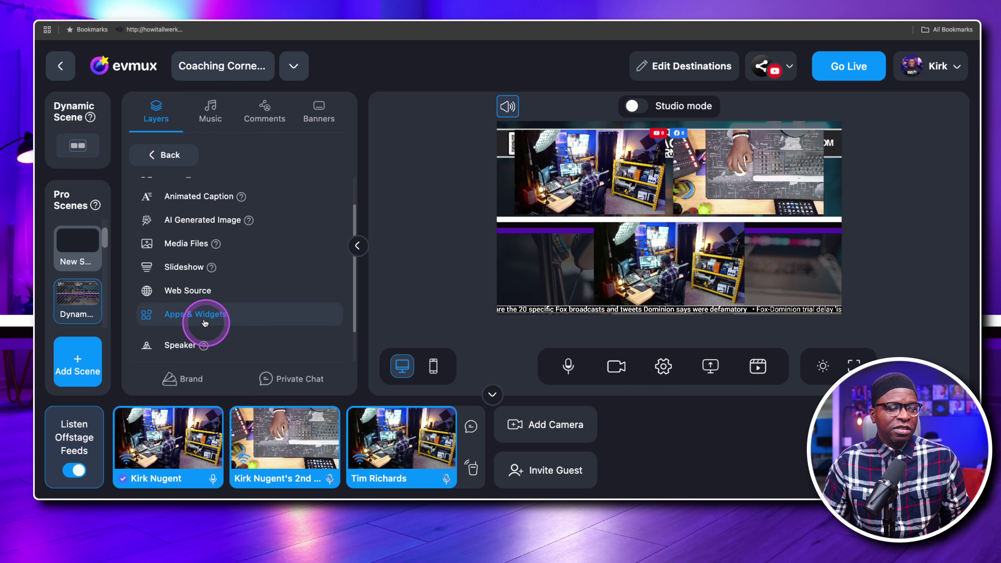
pyautogui.click(198, 318)
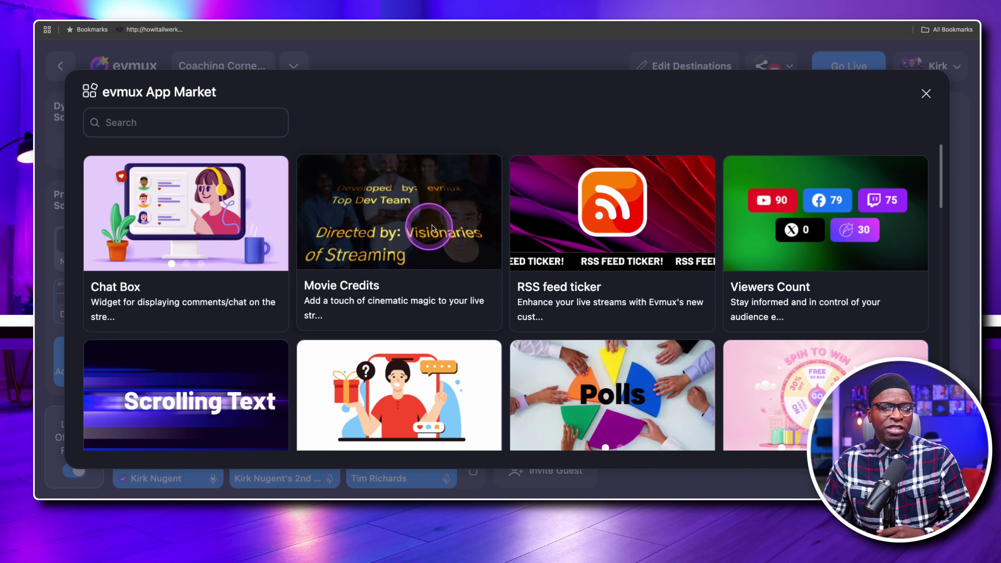
# Examine the widgets in the App Market, from Chat Box through to luminance Text, and close the market.
pyautogui.scroll(-3, 471, 235)
pyautogui.scroll(3, 471, 233)
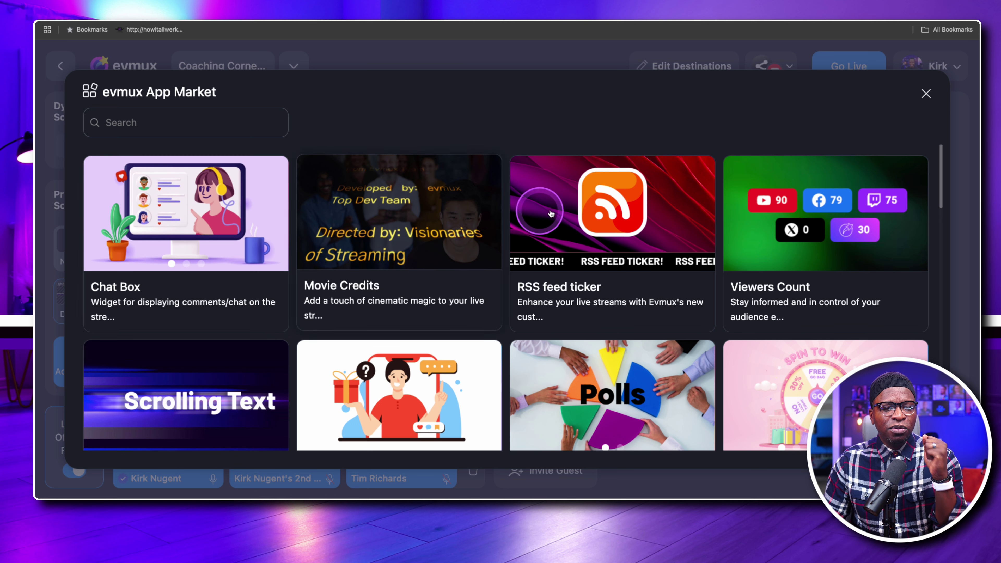
pyautogui.scroll(-2, 772, 246)
pyautogui.scroll(-1, 772, 246)
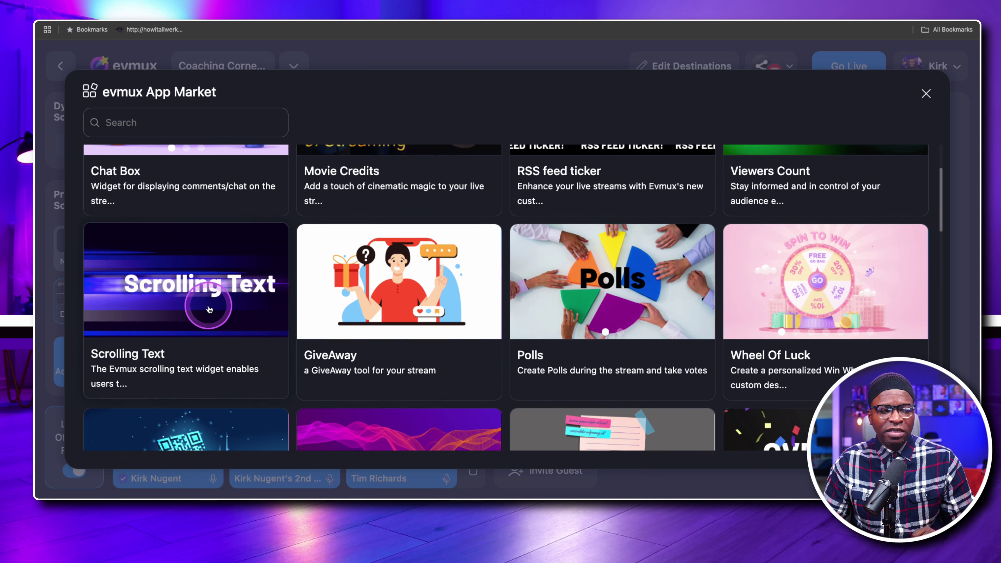
pyautogui.scroll(-5, 206, 309)
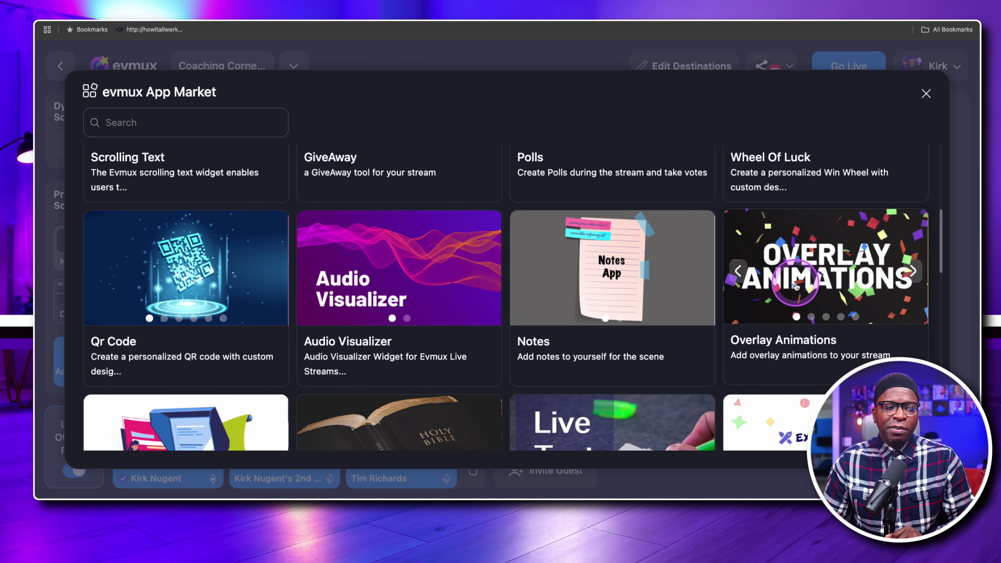
pyautogui.scroll(-3, 770, 284)
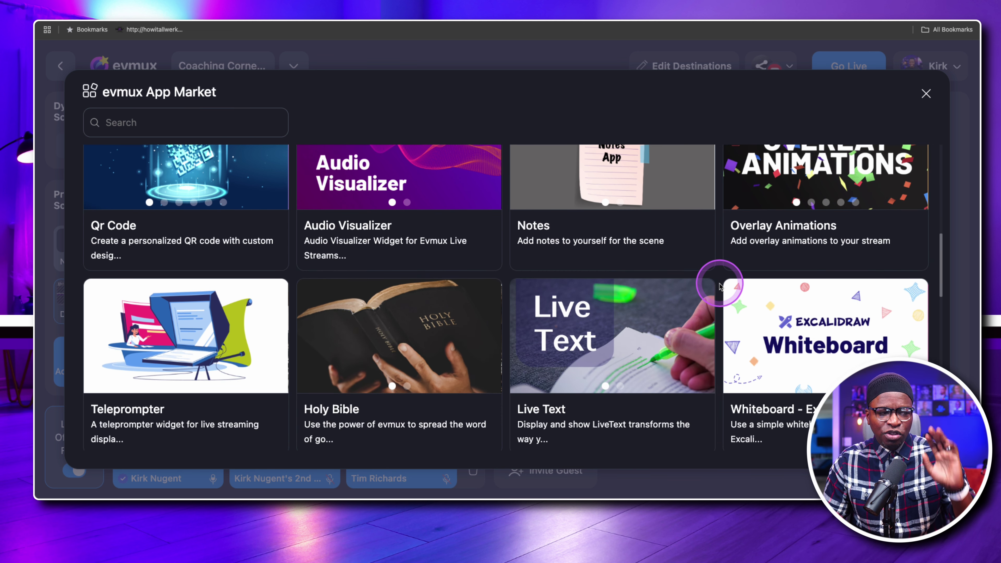
pyautogui.scroll(1, 532, 268)
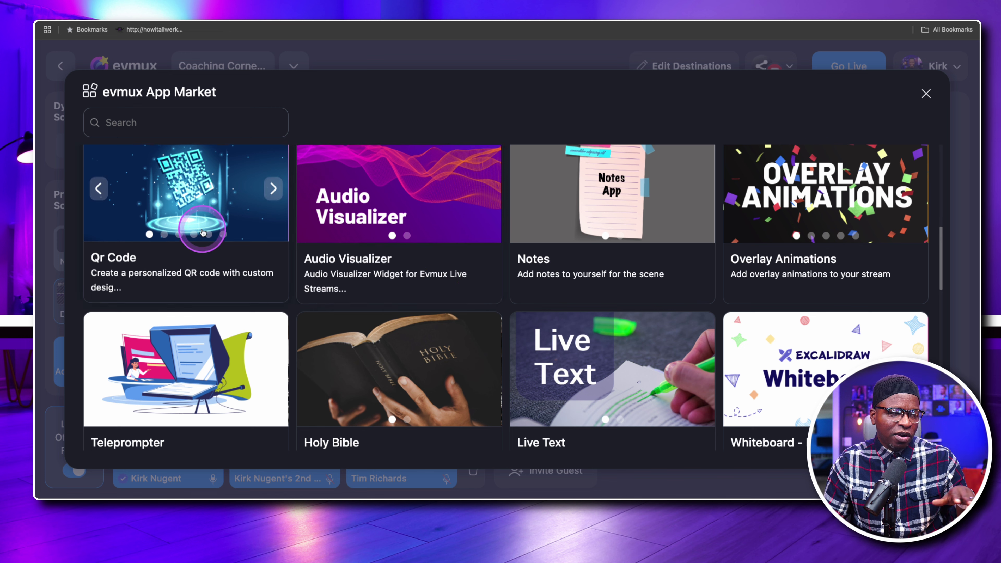
pyautogui.scroll(-6, 420, 262)
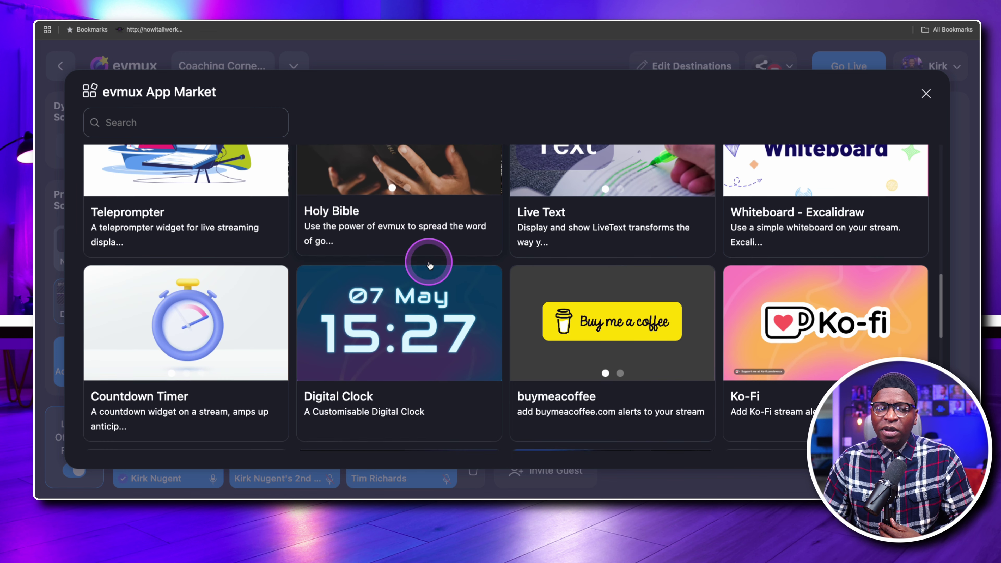
pyautogui.scroll(-1, 430, 265)
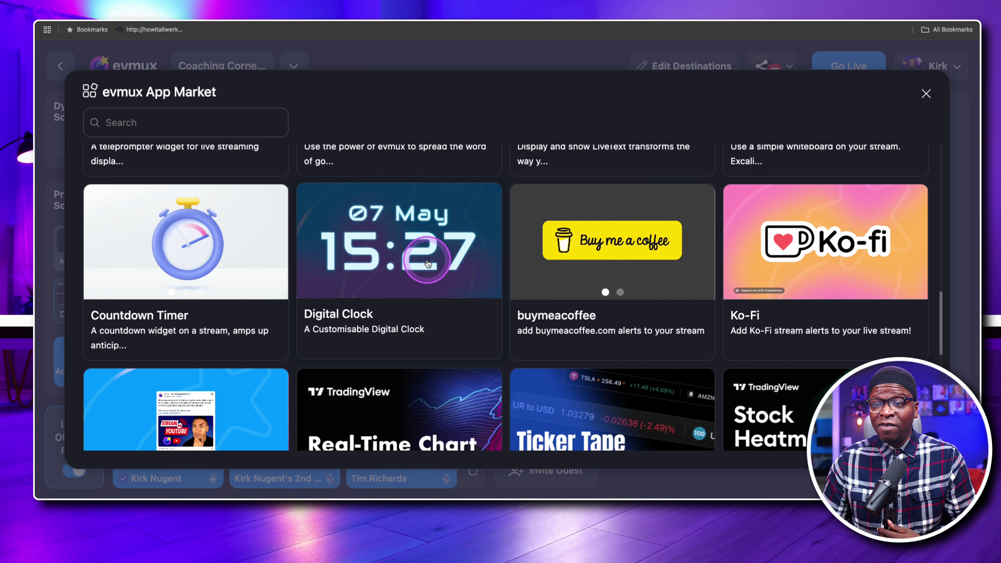
pyautogui.scroll(2, 426, 264)
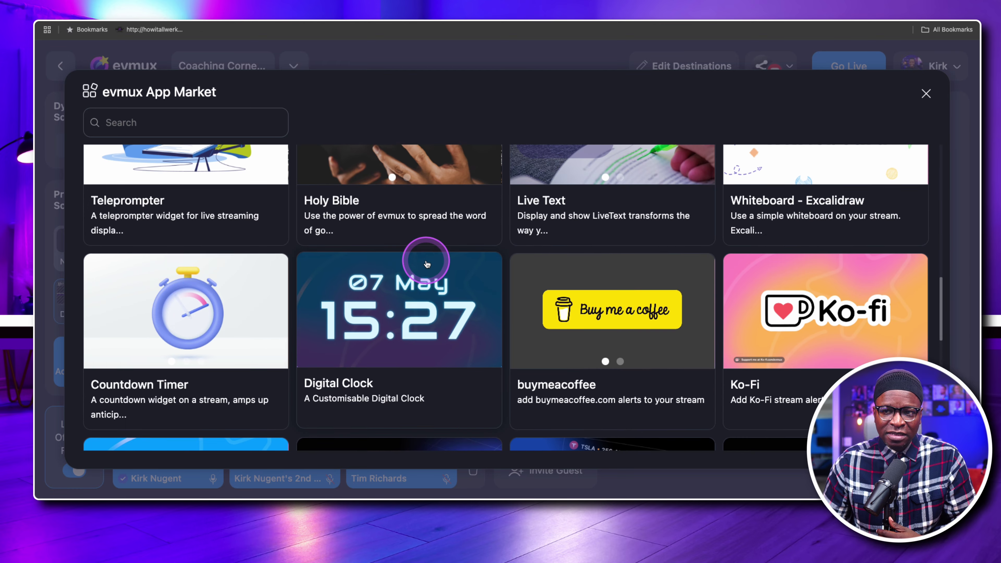
pyautogui.scroll(-3, 426, 264)
pyautogui.scroll(7, 427, 264)
pyautogui.scroll(-13, 427, 264)
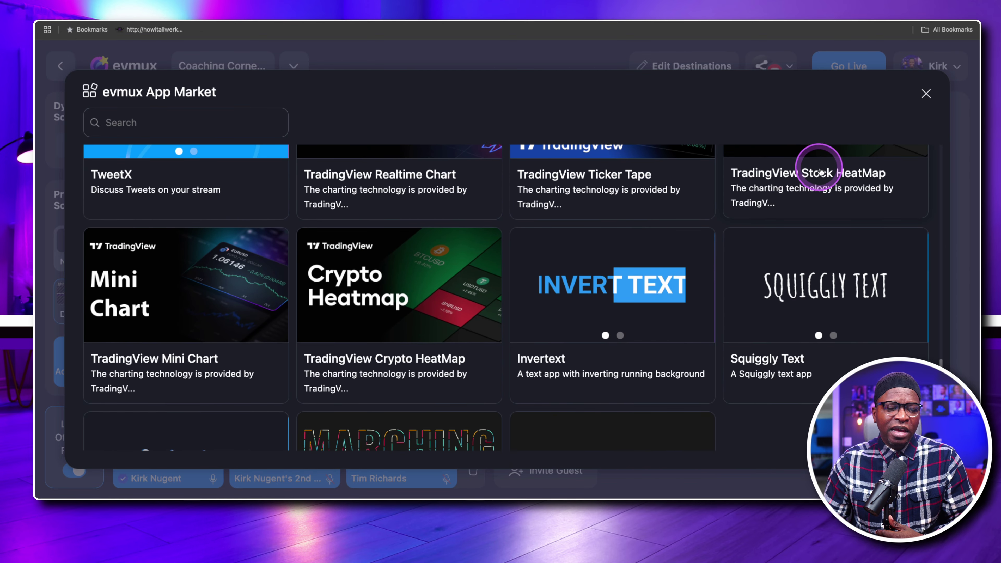
pyautogui.scroll(-3, 772, 179)
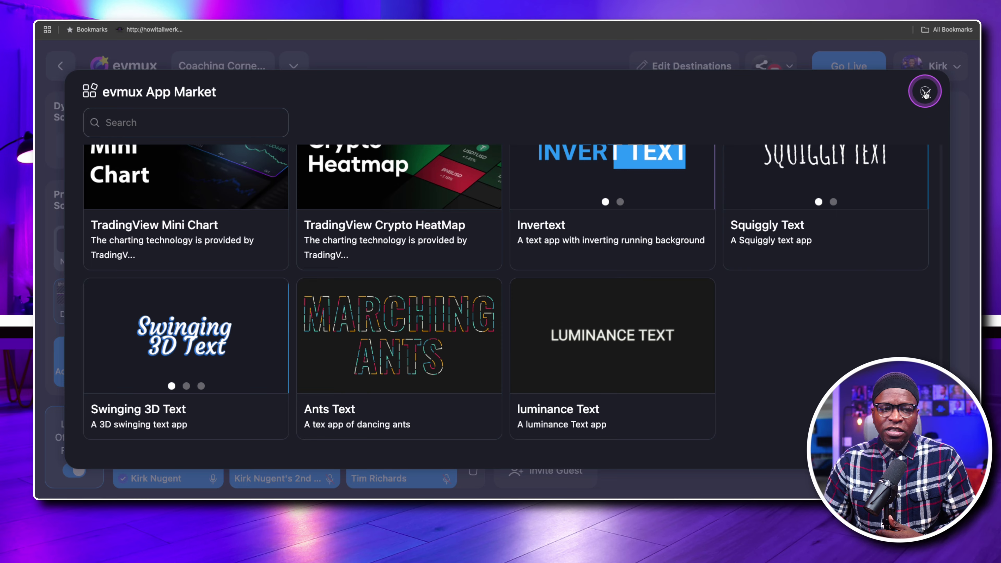
pyautogui.click(924, 92)
pyautogui.moveTo(690, 286)
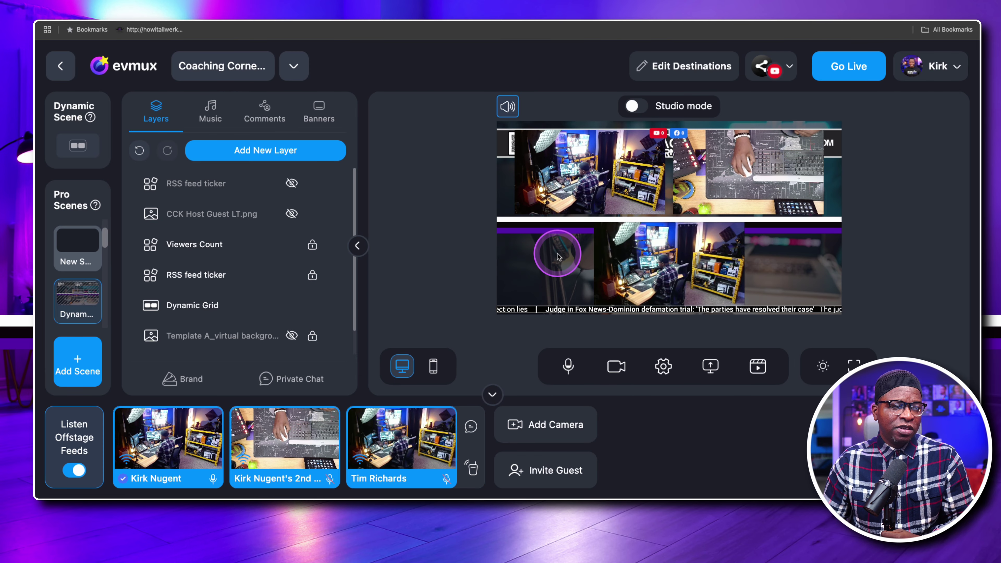
# Switch to the Host Main scene, and play the Intro scene with its title and logo video.
pyautogui.click(76, 312)
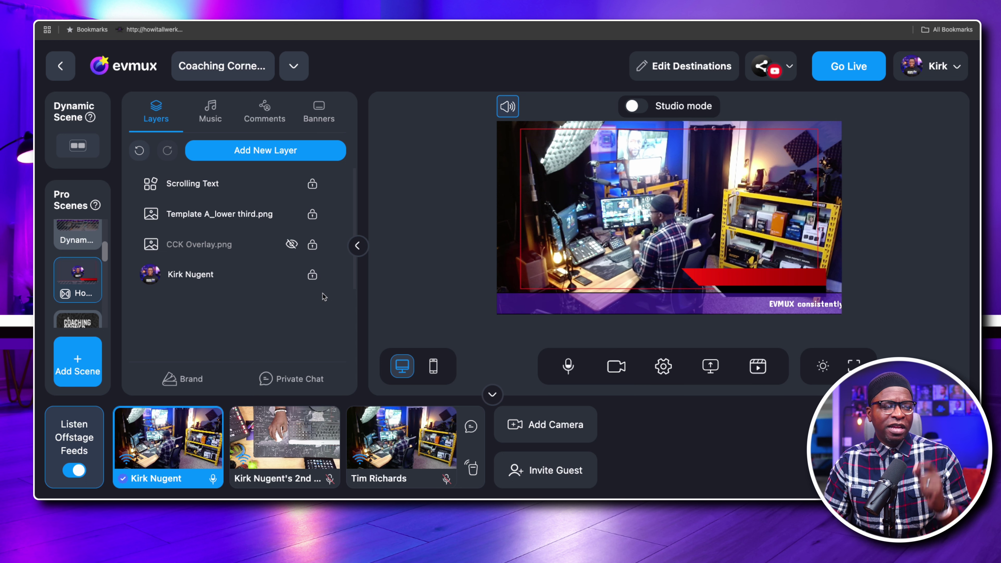
pyautogui.moveTo(81, 283)
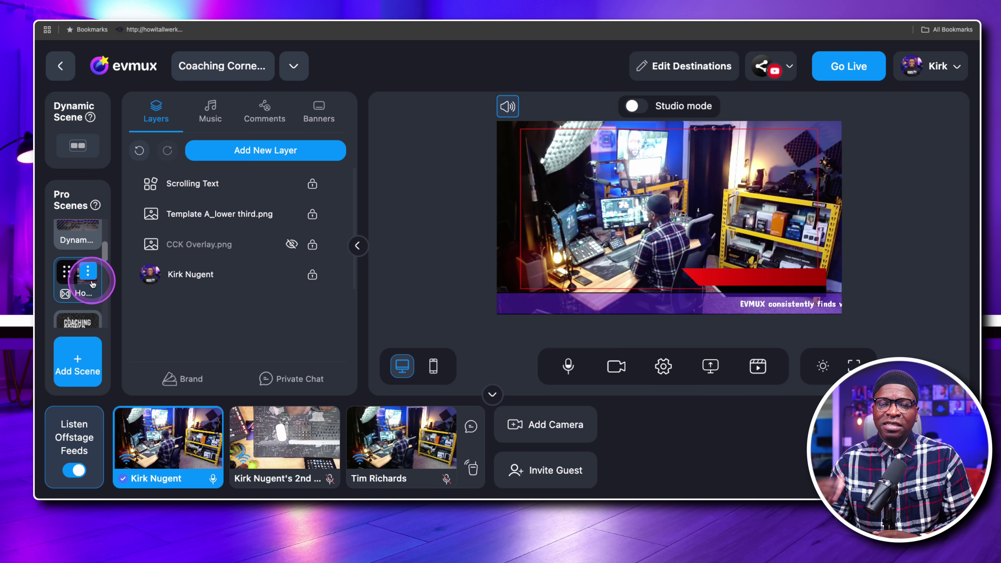
pyautogui.scroll(-3, 95, 282)
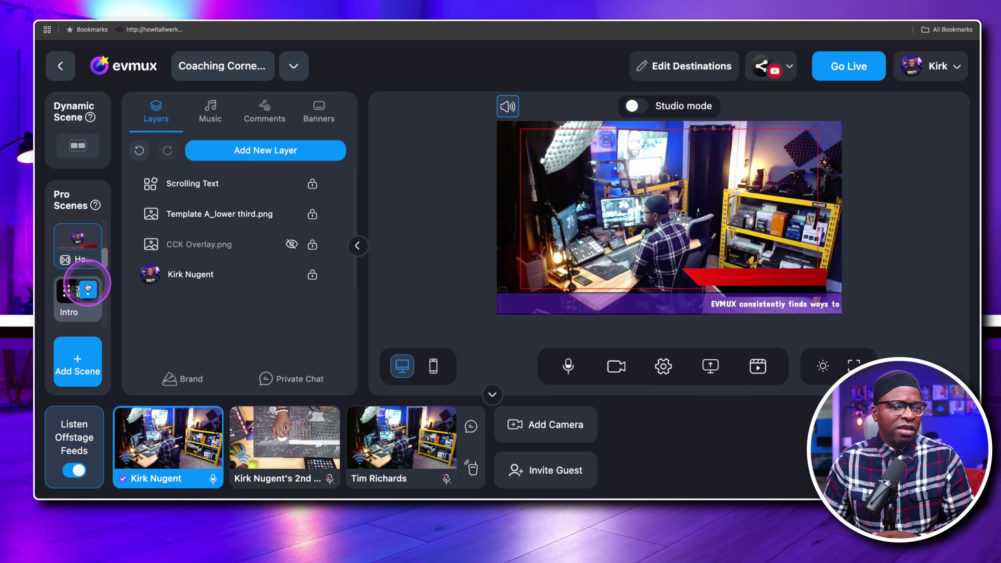
pyautogui.moveTo(74, 320)
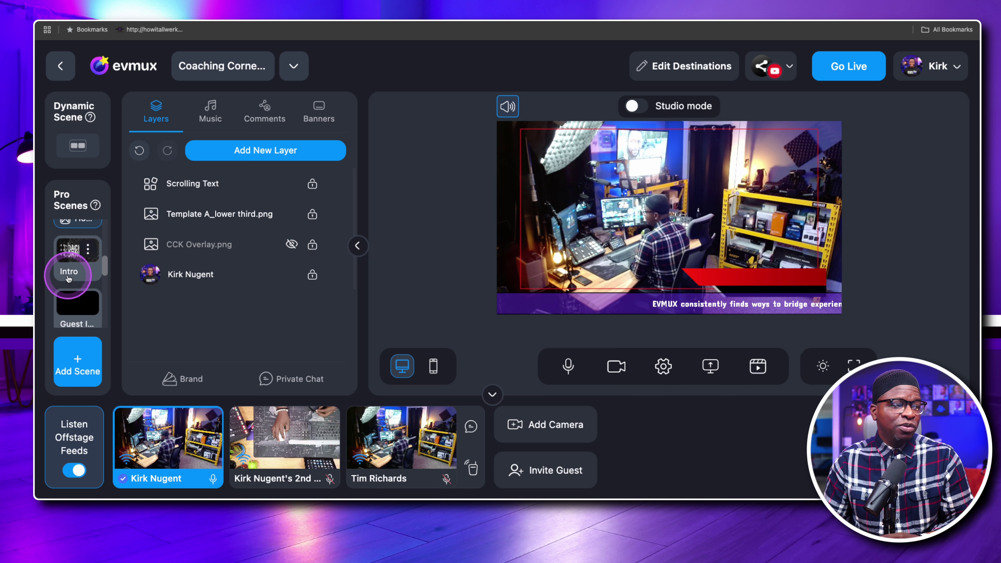
pyautogui.click(78, 271)
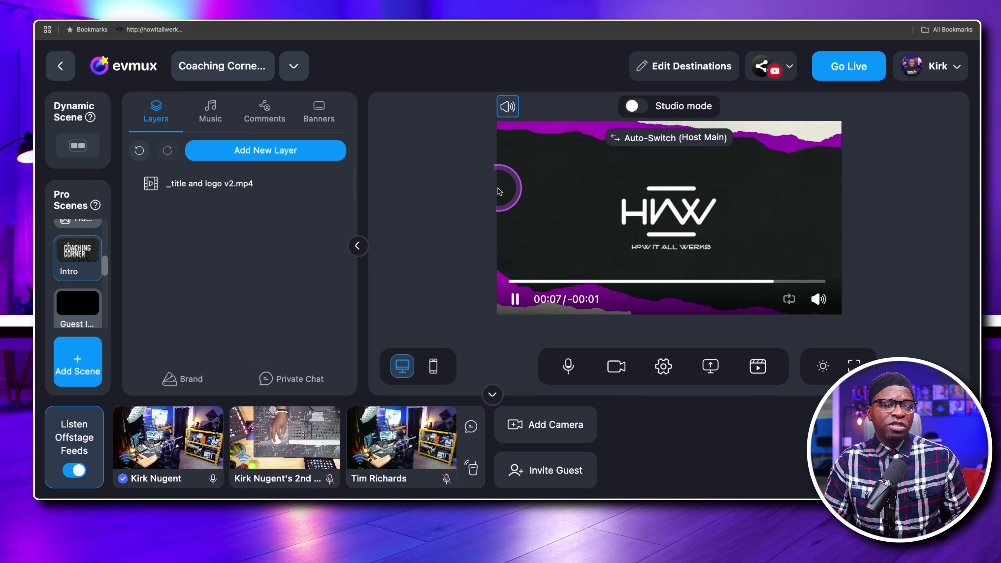
pyautogui.click(165, 277)
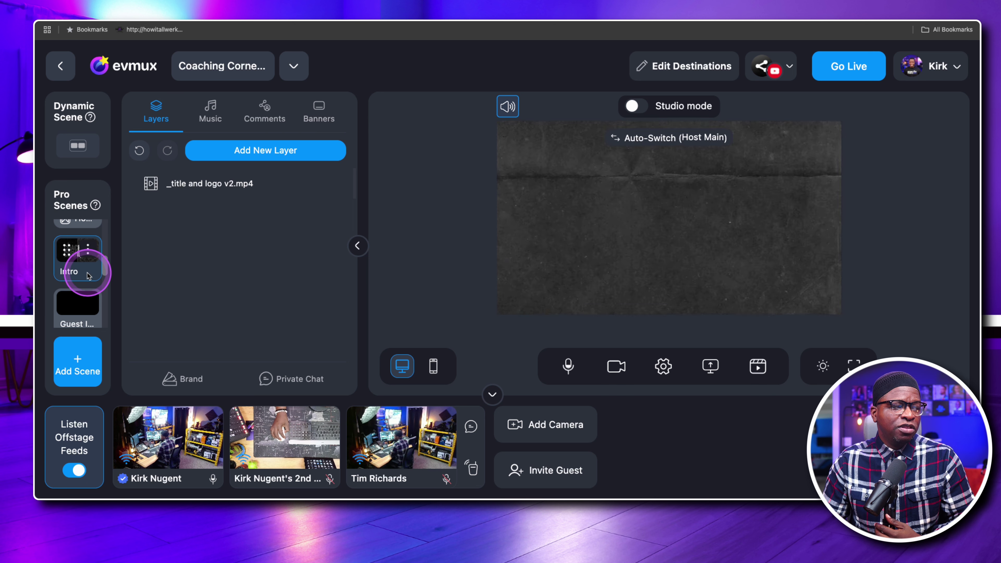
# Return to the Host Main scene from the Intro scene.
pyautogui.scroll(1, 85, 260)
pyautogui.click(82, 245)
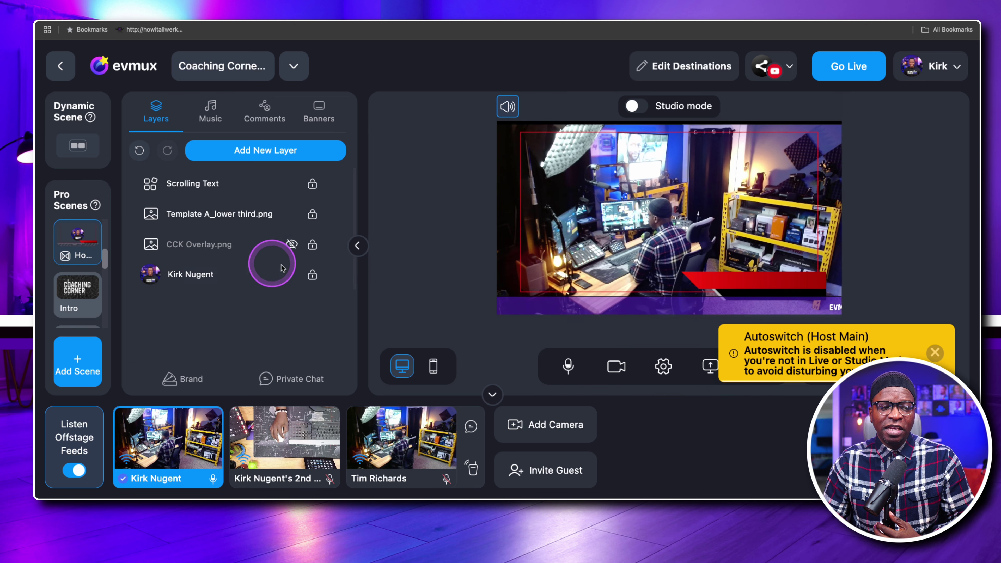
pyautogui.moveTo(293, 271)
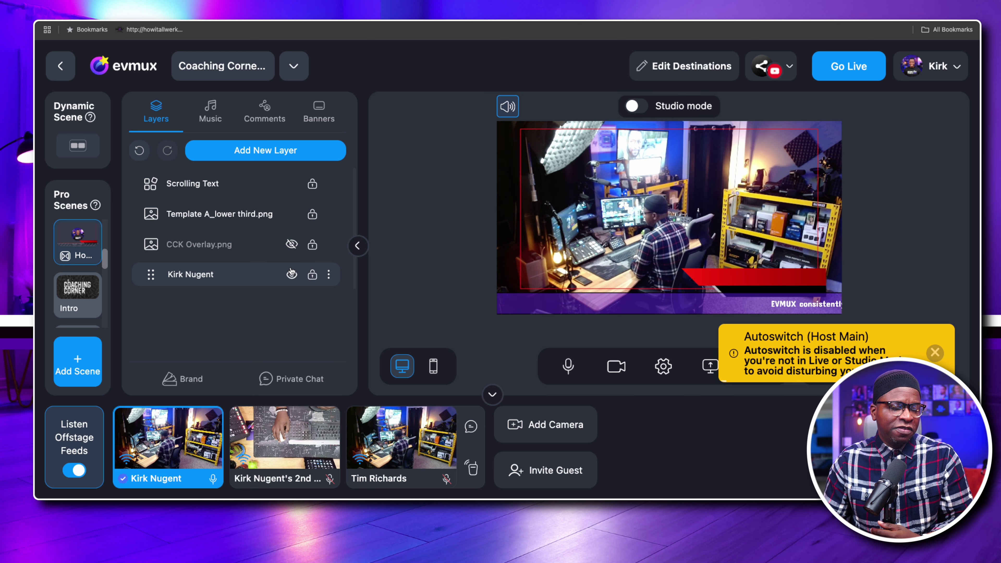
# Find the Q&A video scene among the Pro Scenes and play its _bump QUESTIONS.mp4 clip.
pyautogui.scroll(-3, 81, 283)
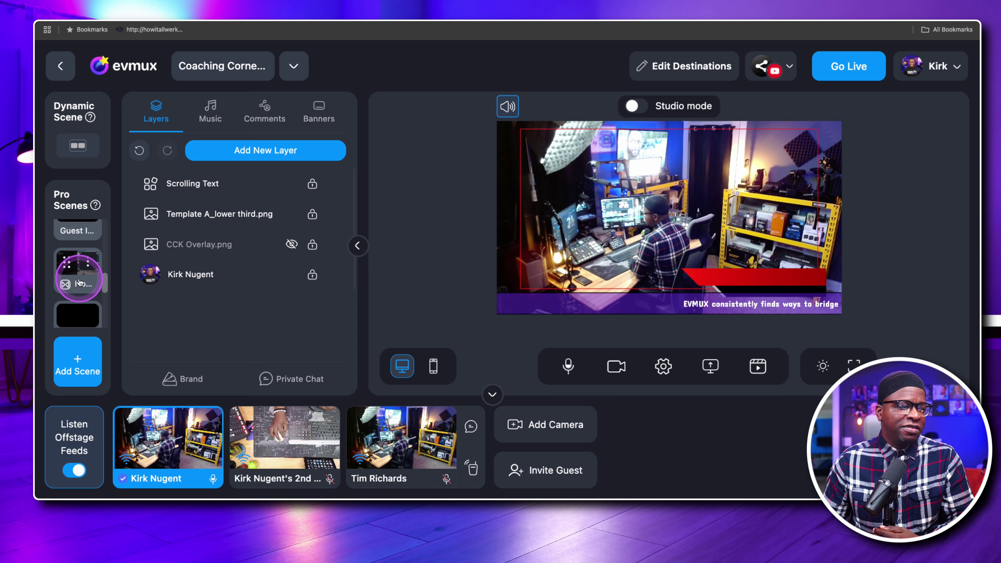
pyautogui.click(139, 270)
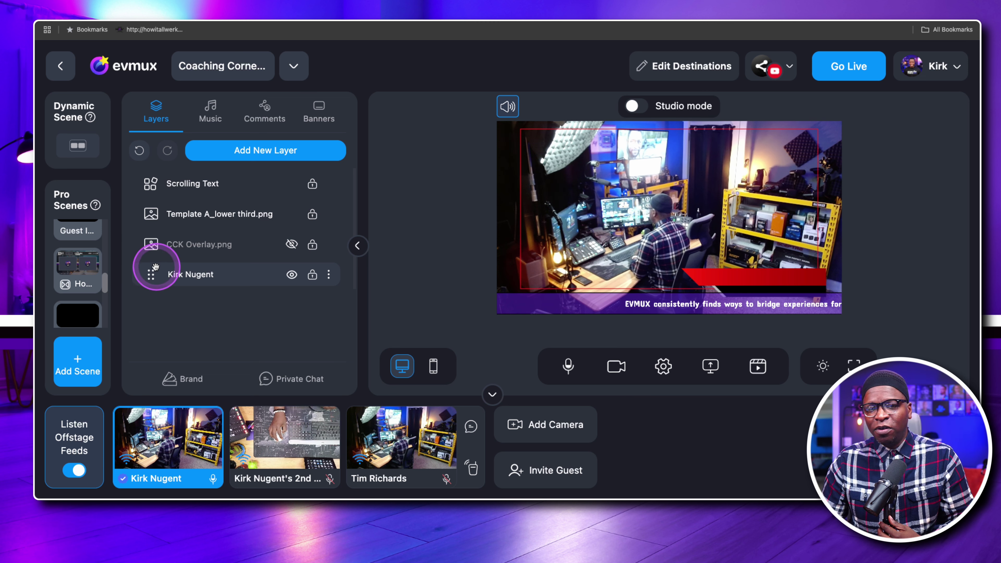
pyautogui.scroll(-3, 74, 272)
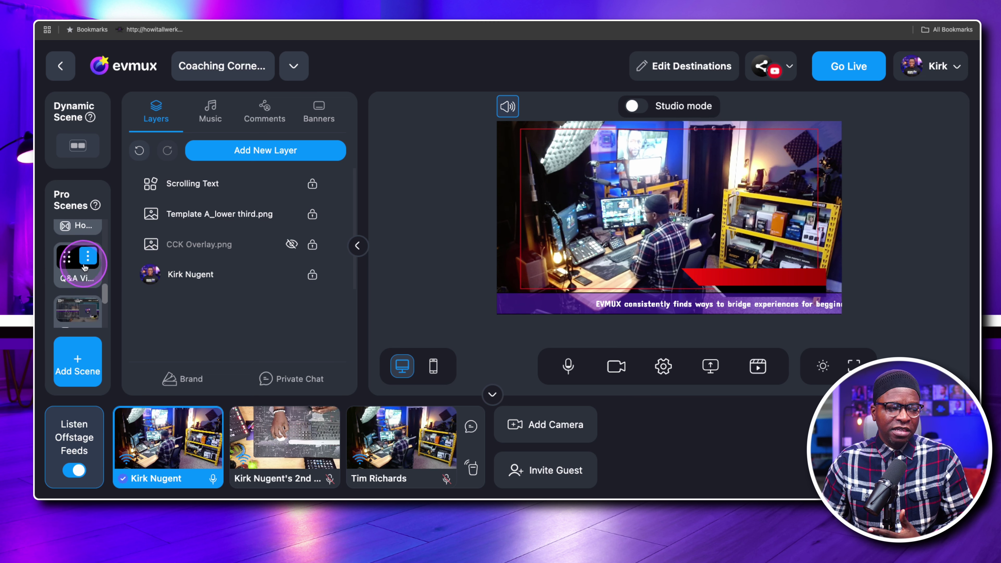
pyautogui.click(76, 280)
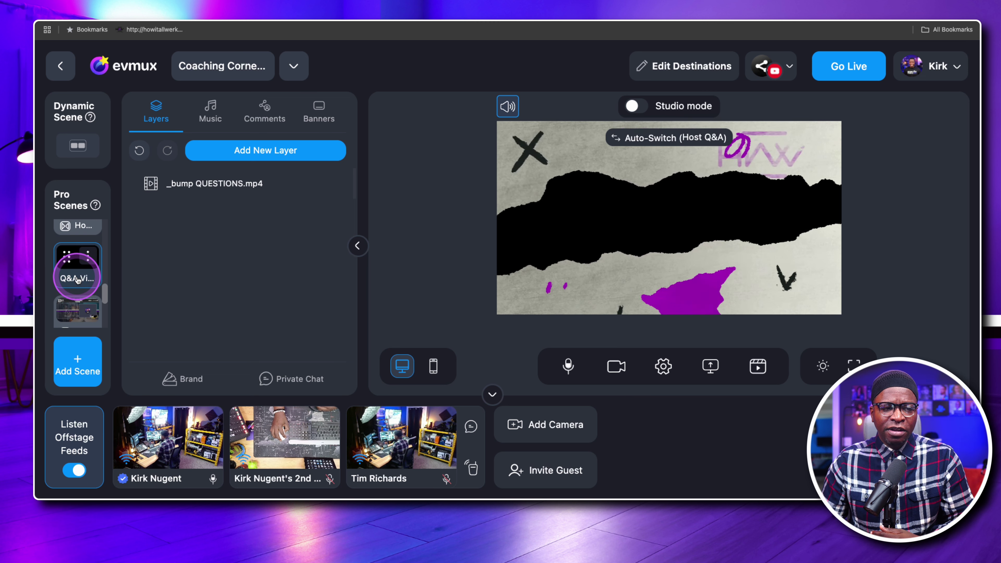
# Switch to the Host Q&A scene and look through the remaining Pro Scenes down to Outro.
pyautogui.scroll(-1, 79, 294)
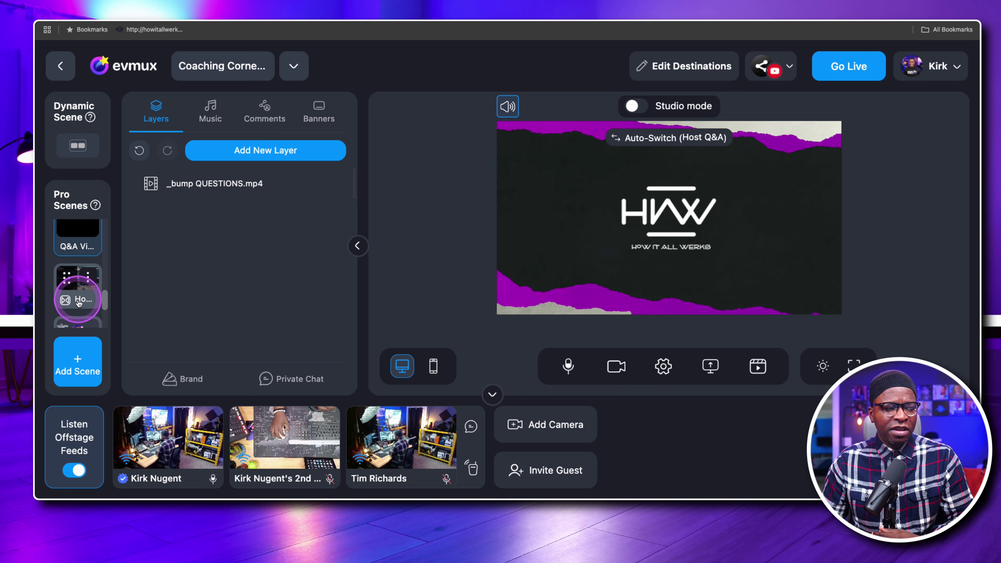
pyautogui.click(80, 300)
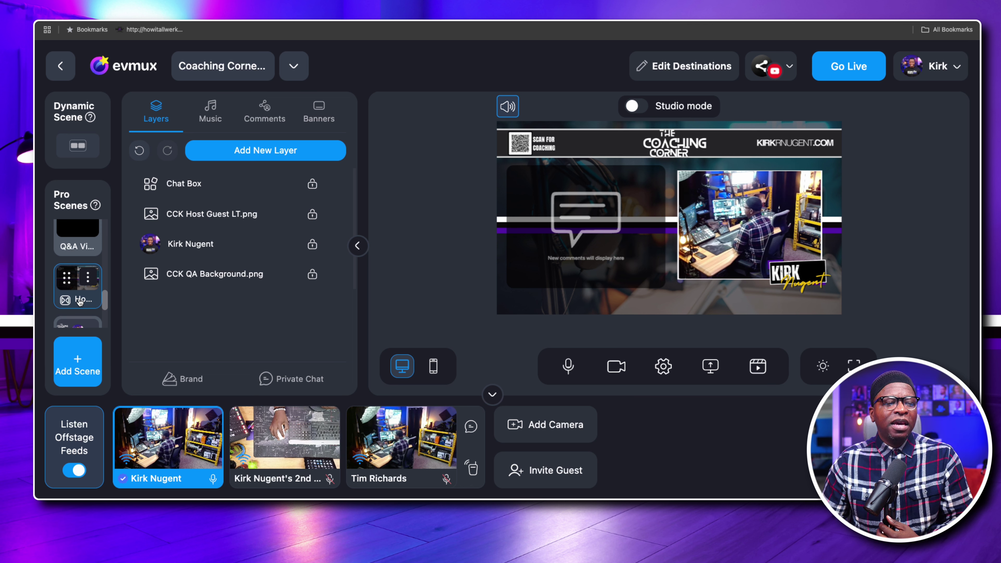
pyautogui.moveTo(283, 238)
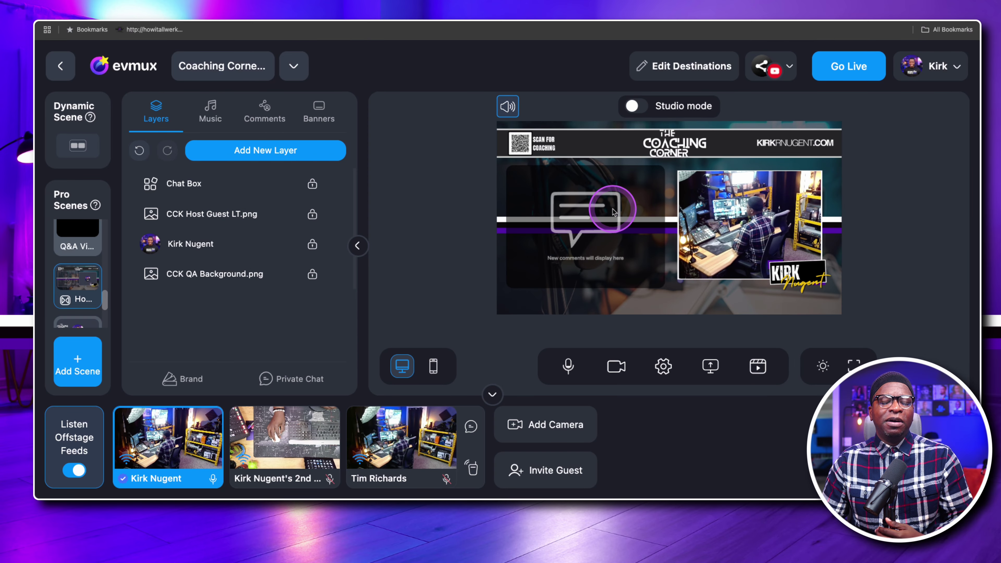
pyautogui.scroll(-2, 81, 256)
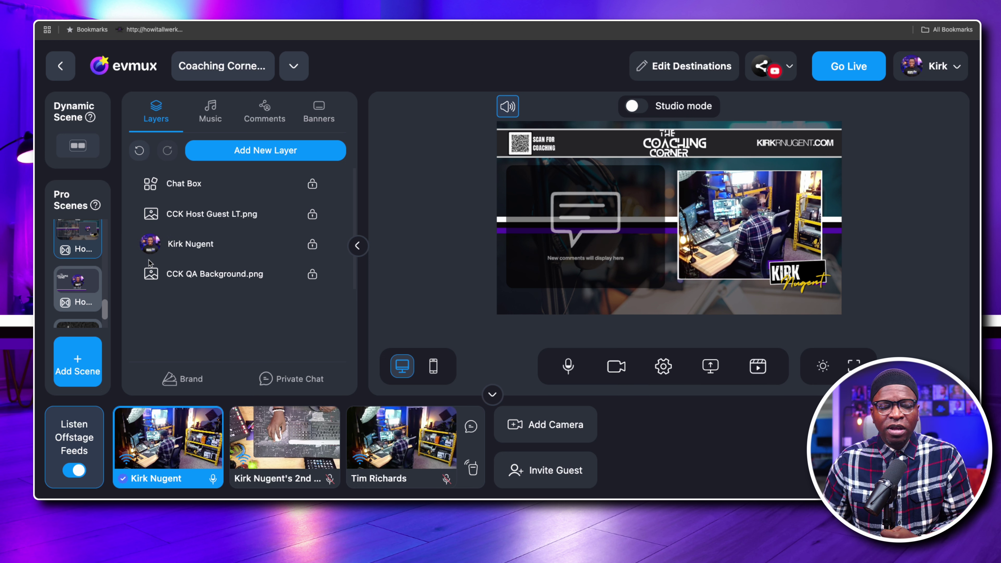
pyautogui.scroll(-2, 69, 279)
pyautogui.moveTo(88, 288)
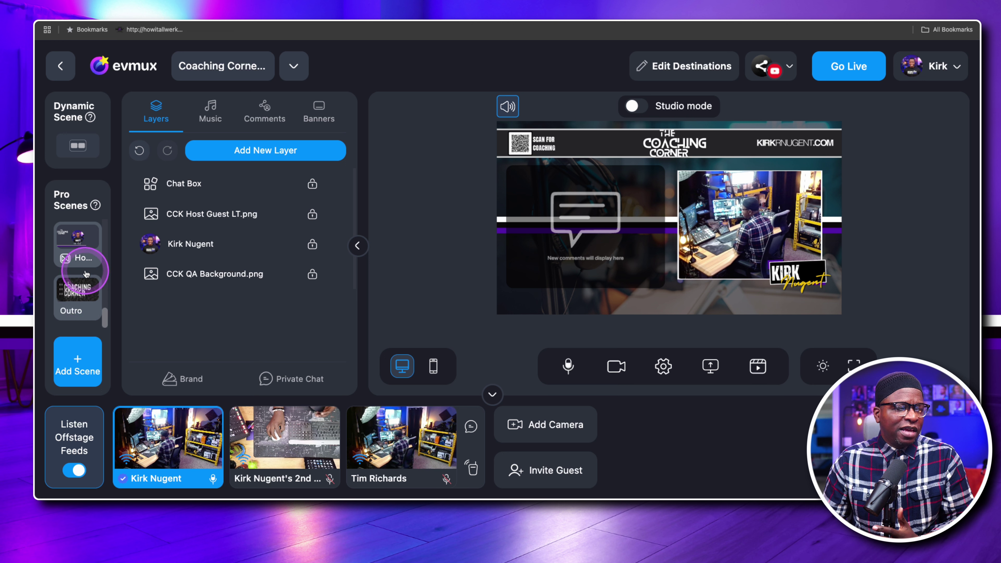
pyautogui.moveTo(87, 237)
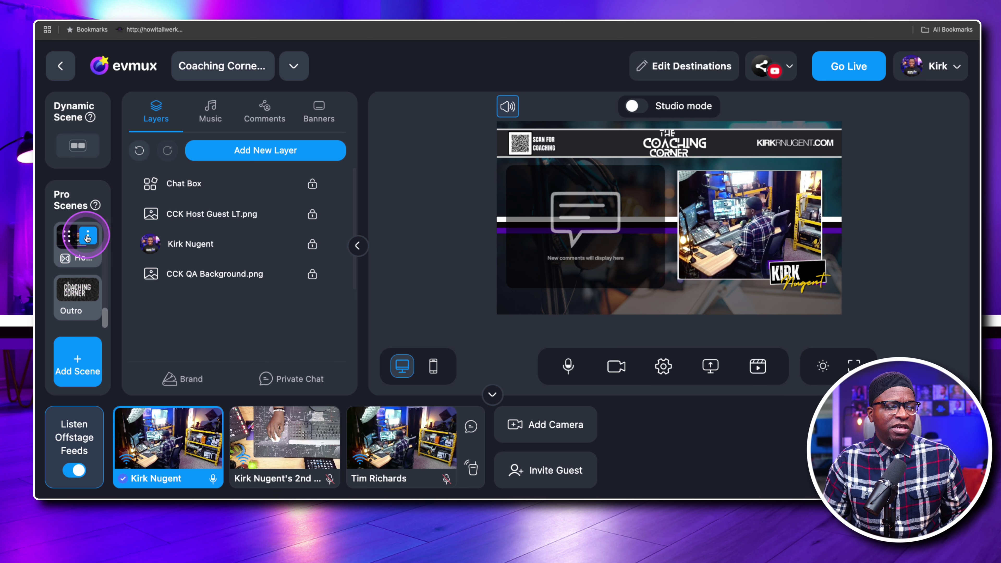
pyautogui.scroll(1, 89, 236)
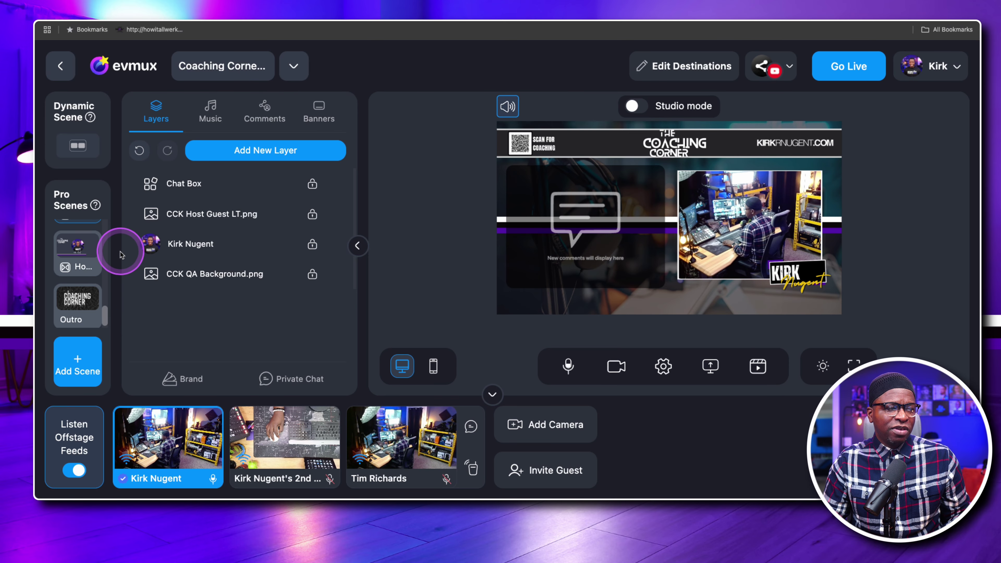
# Widen the scene list so the Pro Scenes appear with larger thumbnails and full names.
pyautogui.moveTo(116, 252); pyautogui.dragTo(184, 256)
pyautogui.click(425, 246)
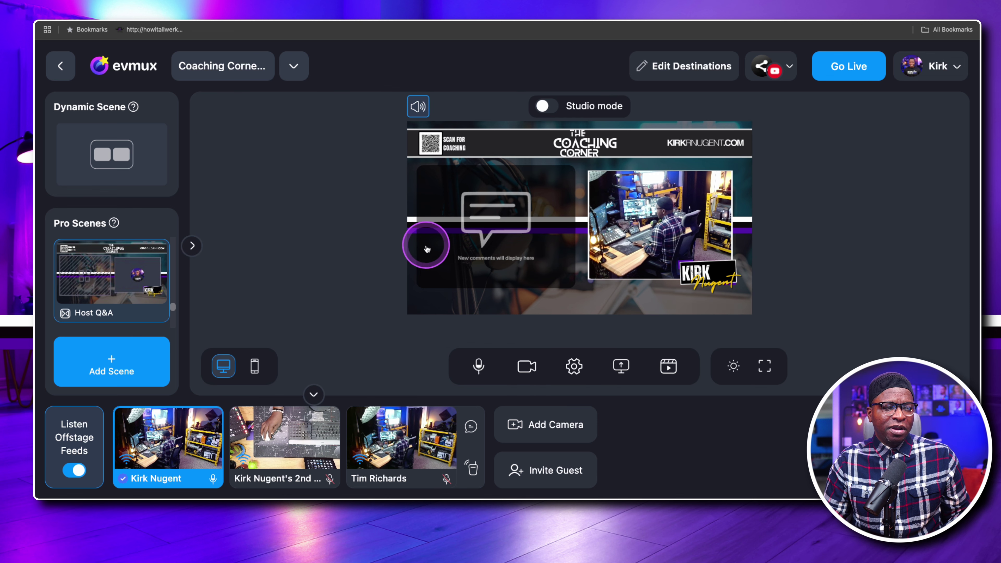
pyautogui.moveTo(186, 260); pyautogui.dragTo(196, 262)
# View the shareable scene identifier of the Host Q&A scene and close the sharing dialog.
pyautogui.scroll(-3, 142, 252)
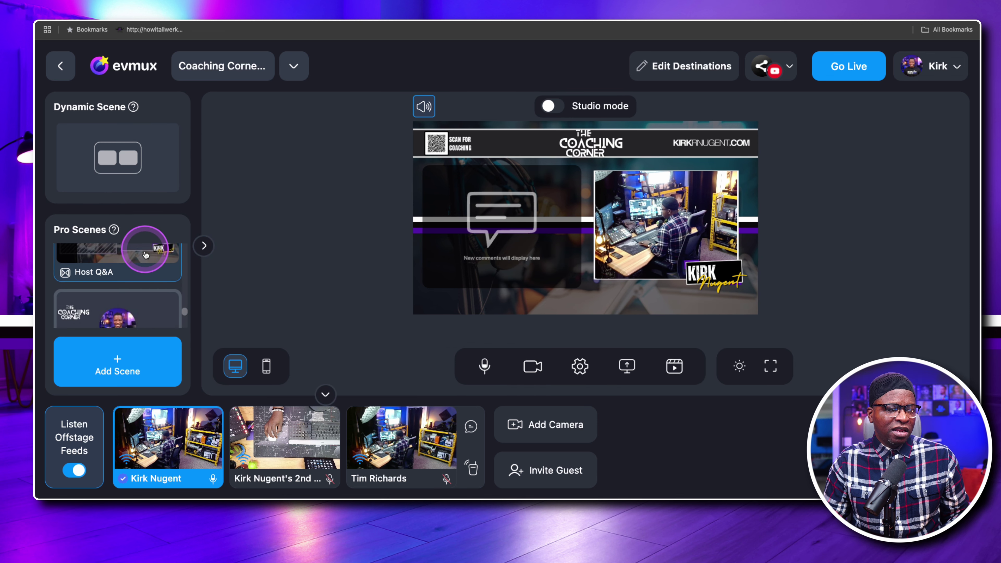
pyautogui.scroll(-3, 146, 260)
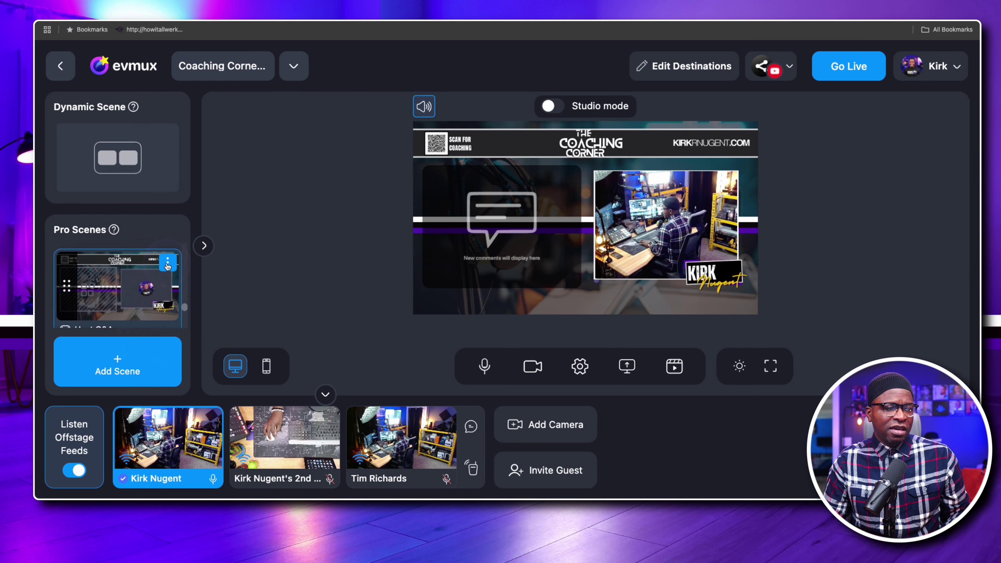
pyautogui.click(168, 262)
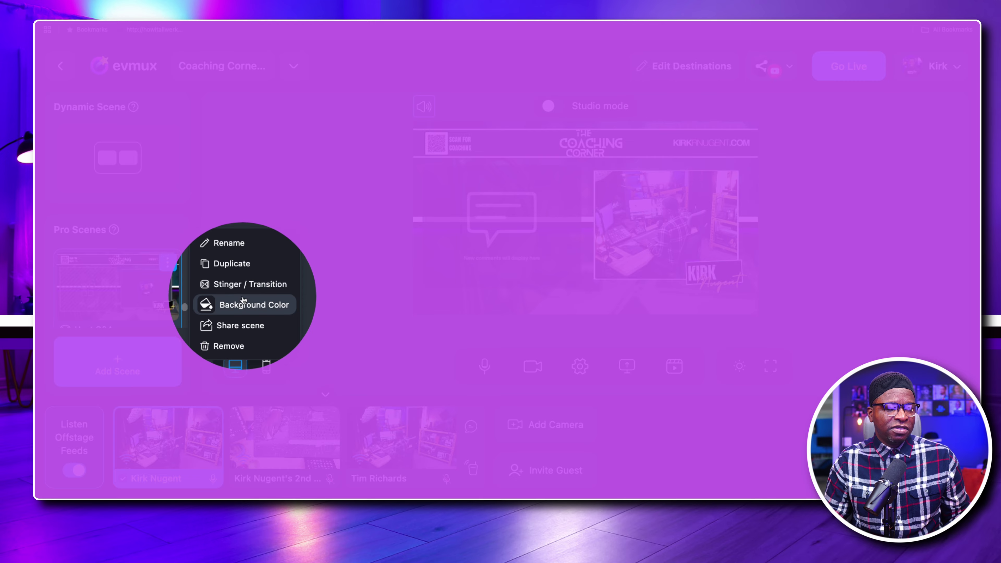
pyautogui.click(238, 329)
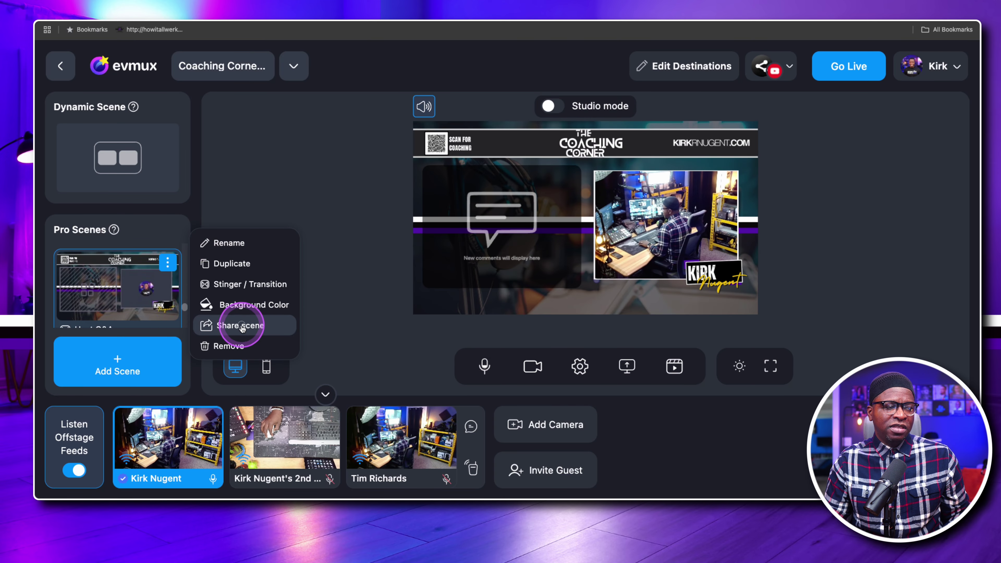
pyautogui.click(240, 327)
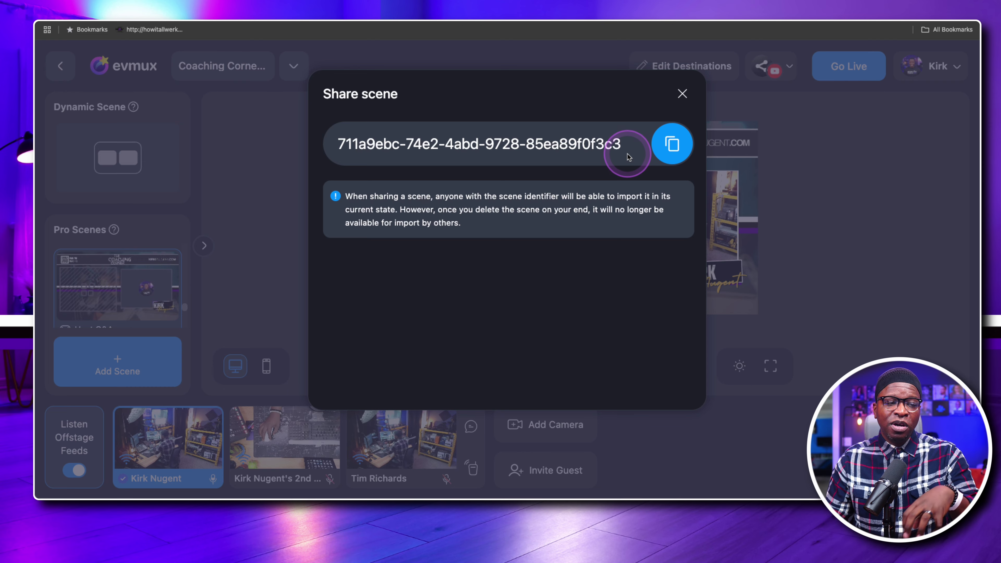
pyautogui.click(682, 94)
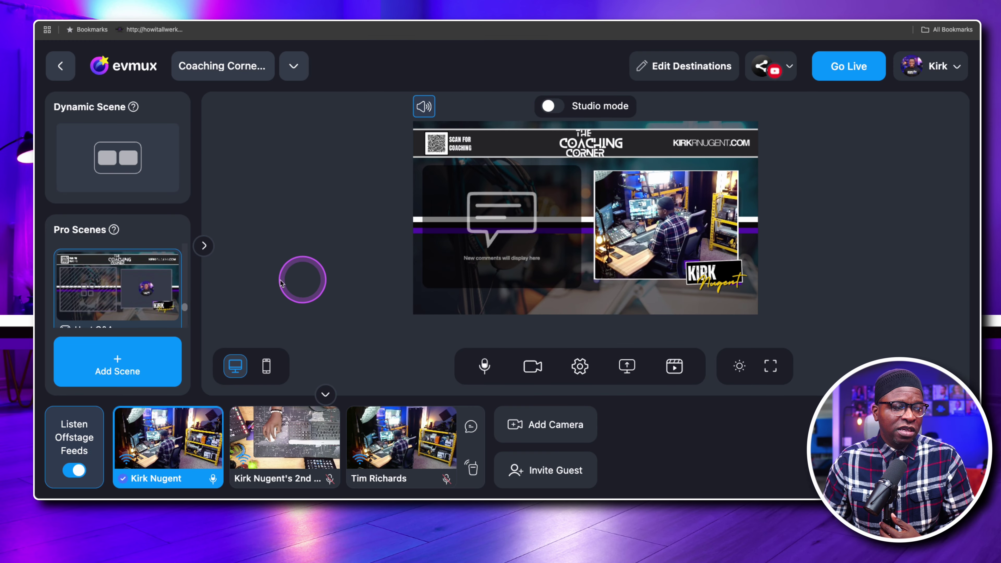
# Switch the stage from the Host Q&A scene to the Dynamic Scene.
pyautogui.moveTo(142, 289)
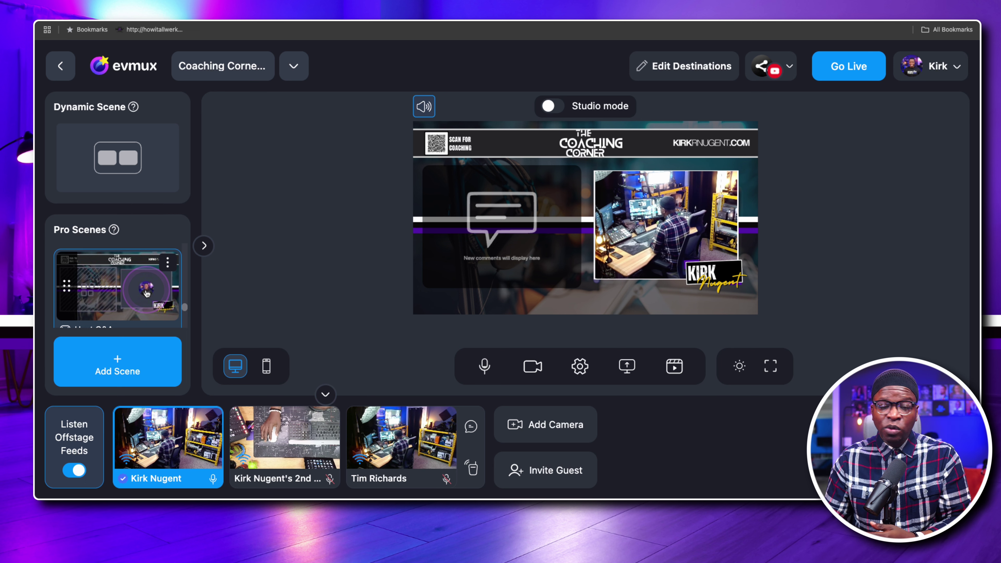
pyautogui.click(146, 292)
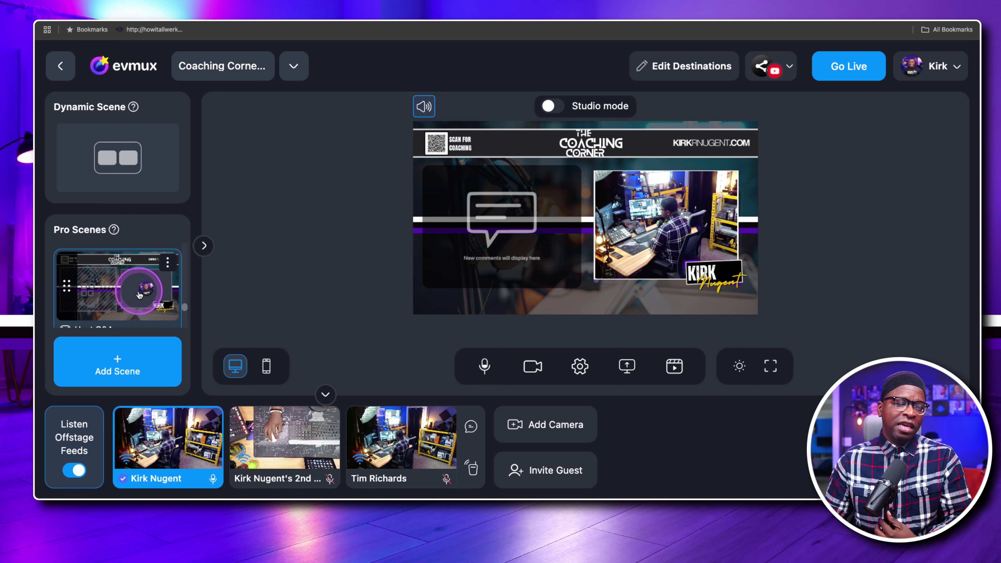
pyautogui.scroll(-1, 146, 291)
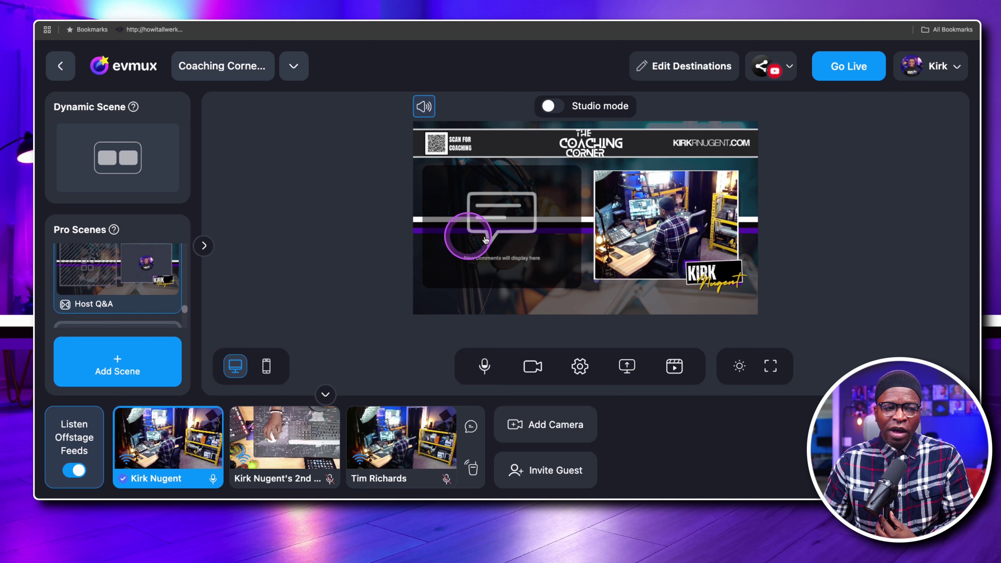
pyautogui.click(110, 158)
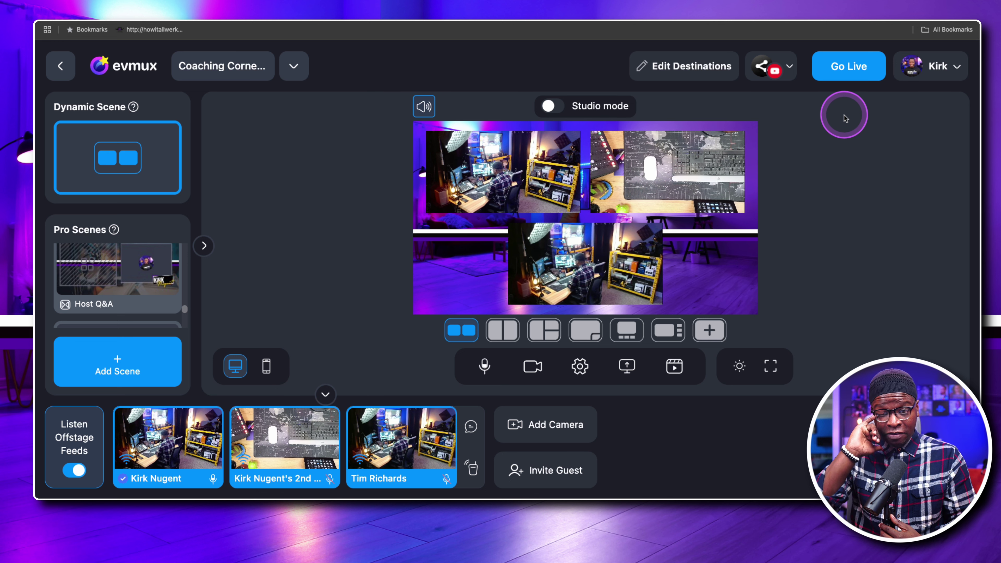
pyautogui.click(936, 66)
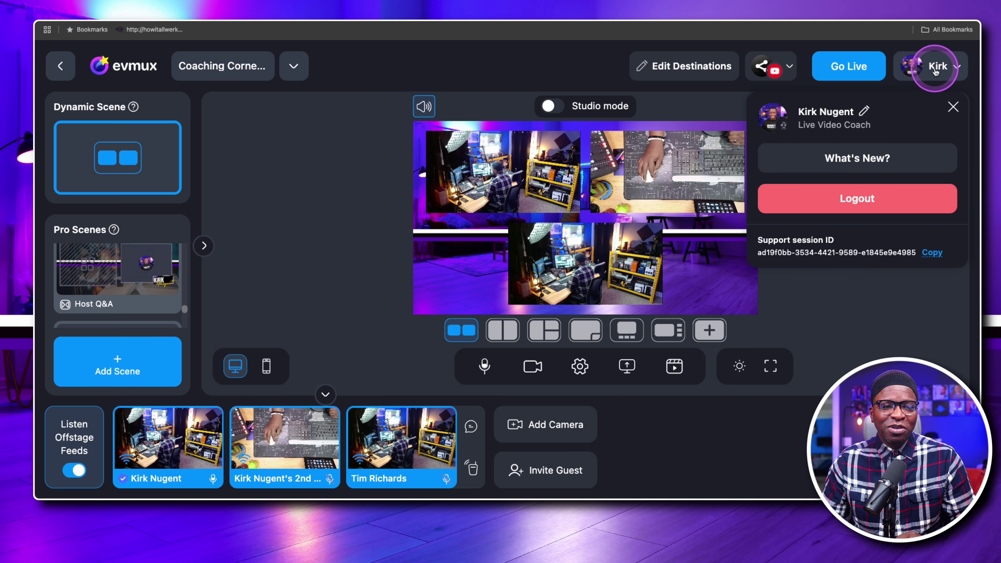
pyautogui.click(925, 68)
pyautogui.click(572, 371)
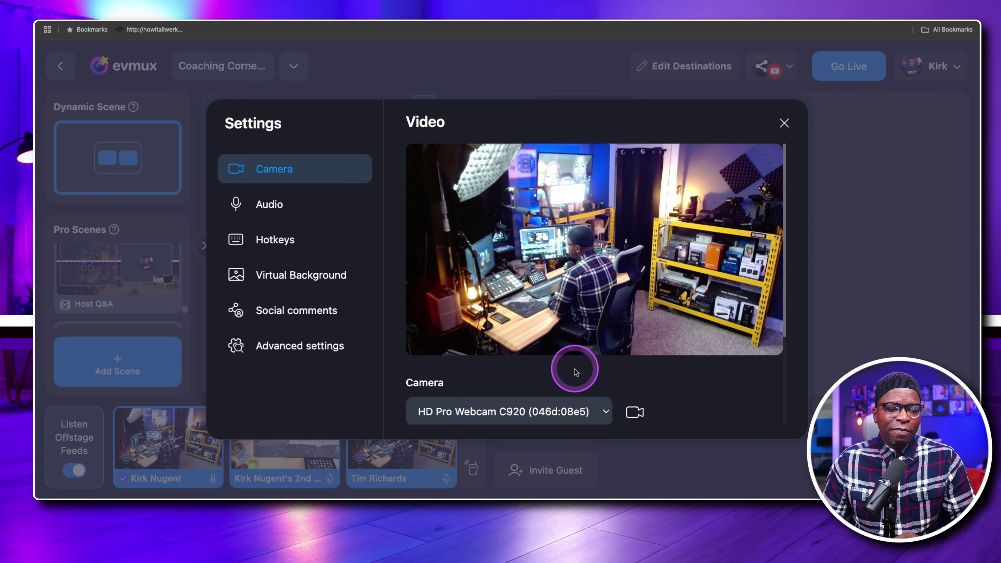
pyautogui.click(784, 123)
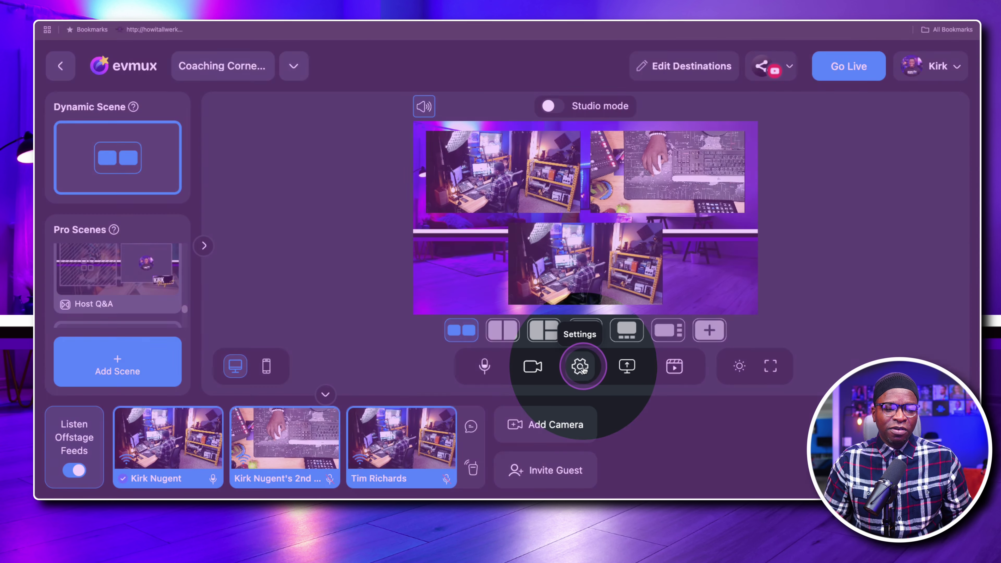
# Examine the Play Scenes shortcuts in the Hotkeys settings, from next and previous scene through scene #5, and close the settings.
pyautogui.click(580, 366)
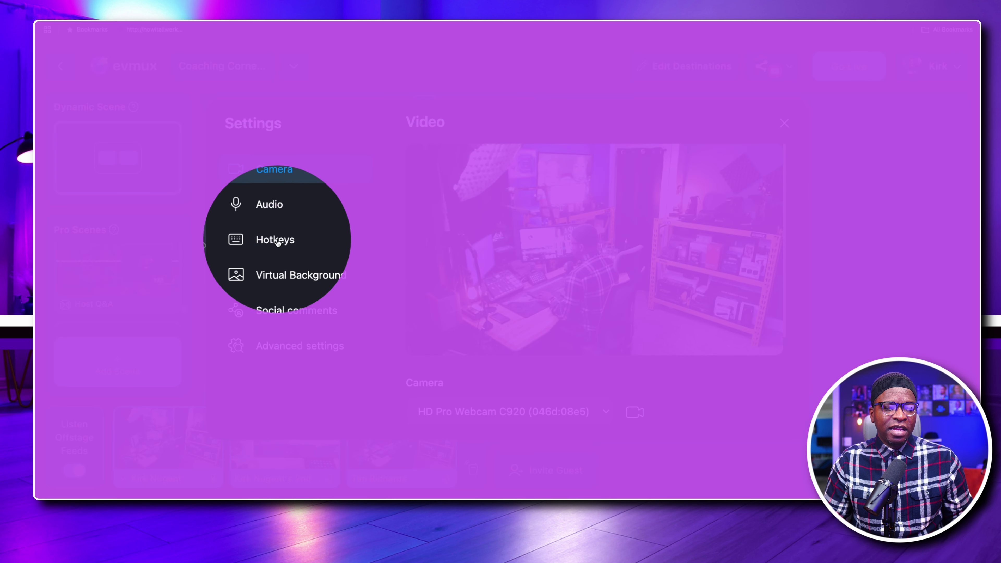
pyautogui.click(278, 241)
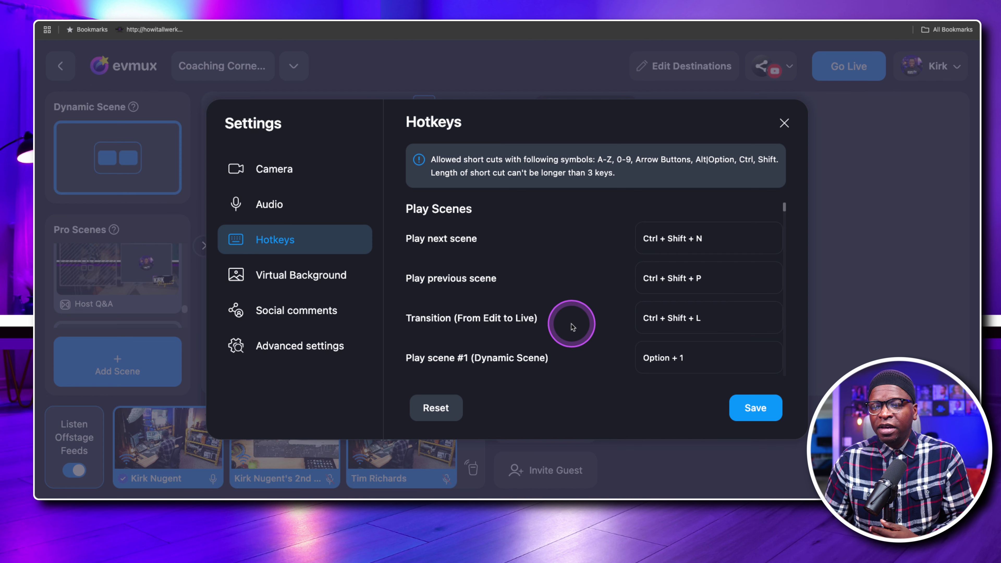
pyautogui.scroll(-1, 557, 328)
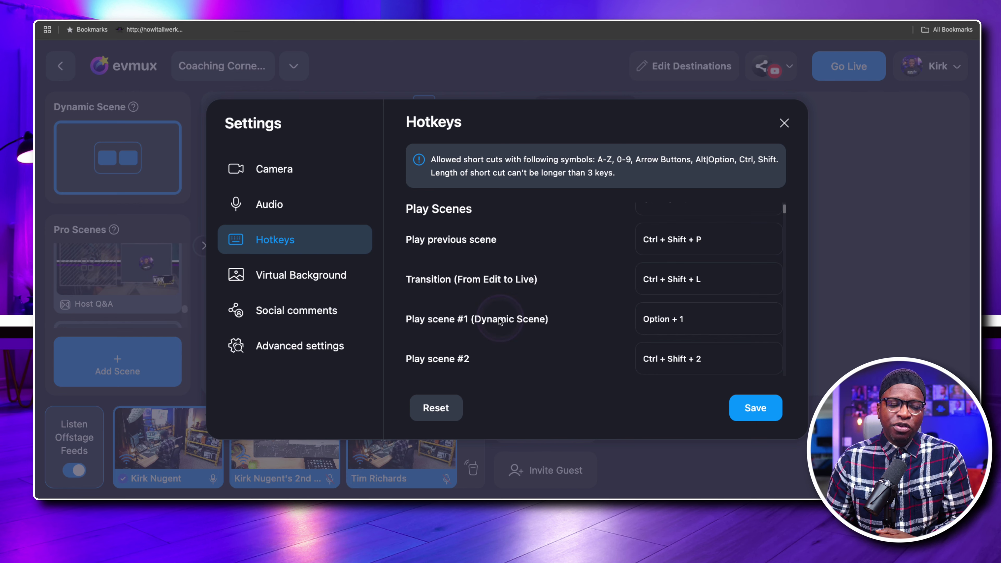
pyautogui.scroll(-1, 498, 321)
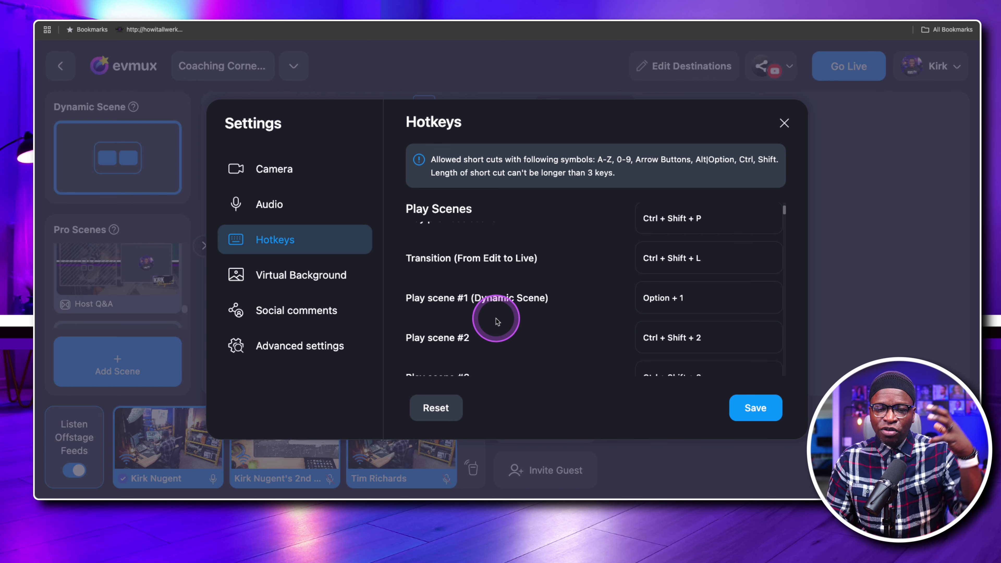
pyautogui.scroll(-1, 512, 311)
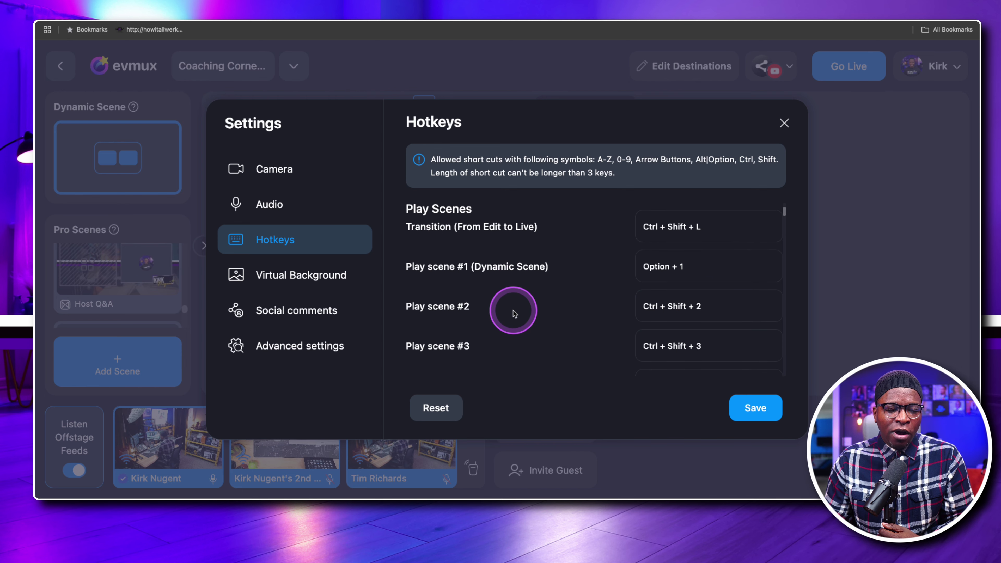
pyautogui.scroll(-1, 515, 310)
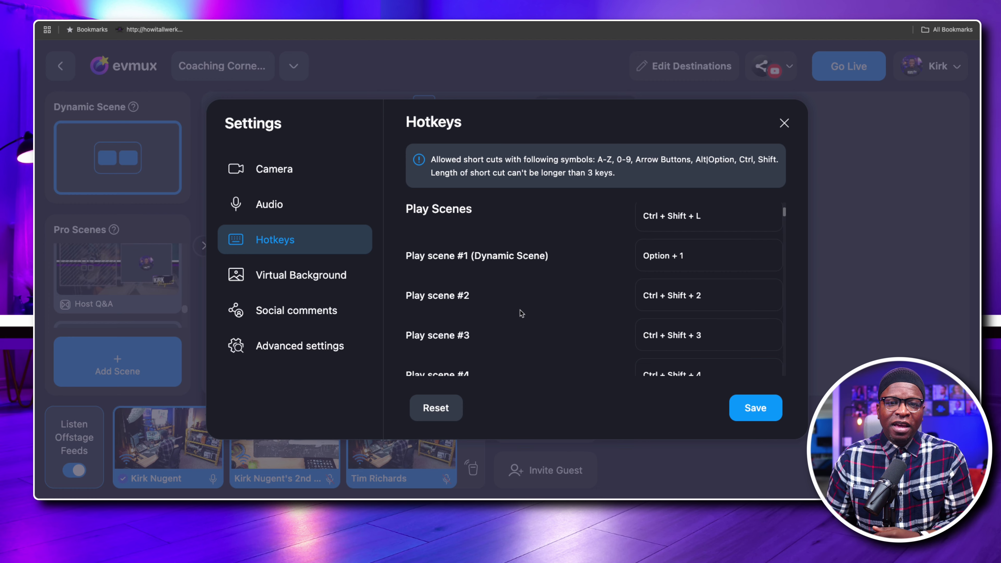
pyautogui.scroll(-2, 523, 306)
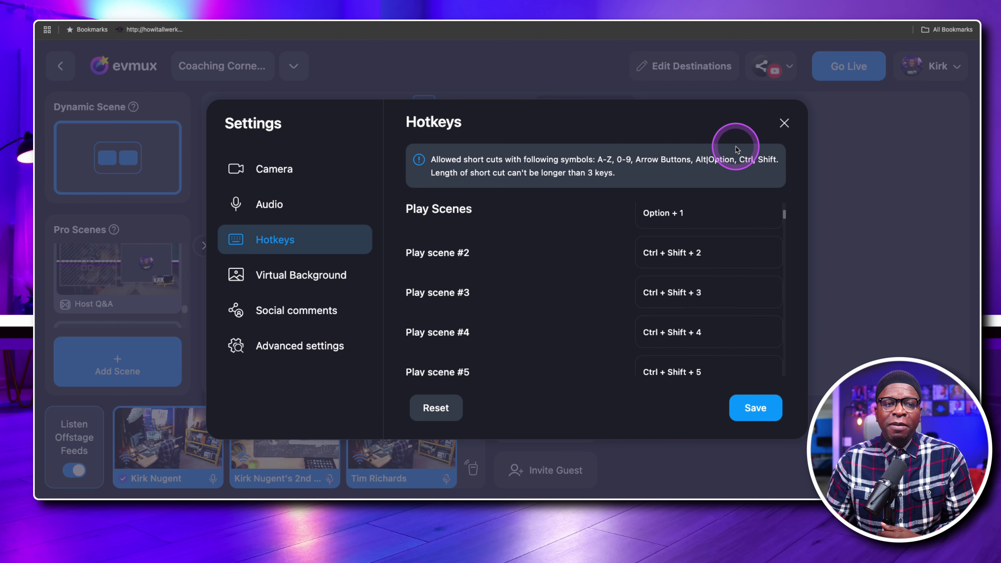
pyautogui.click(792, 129)
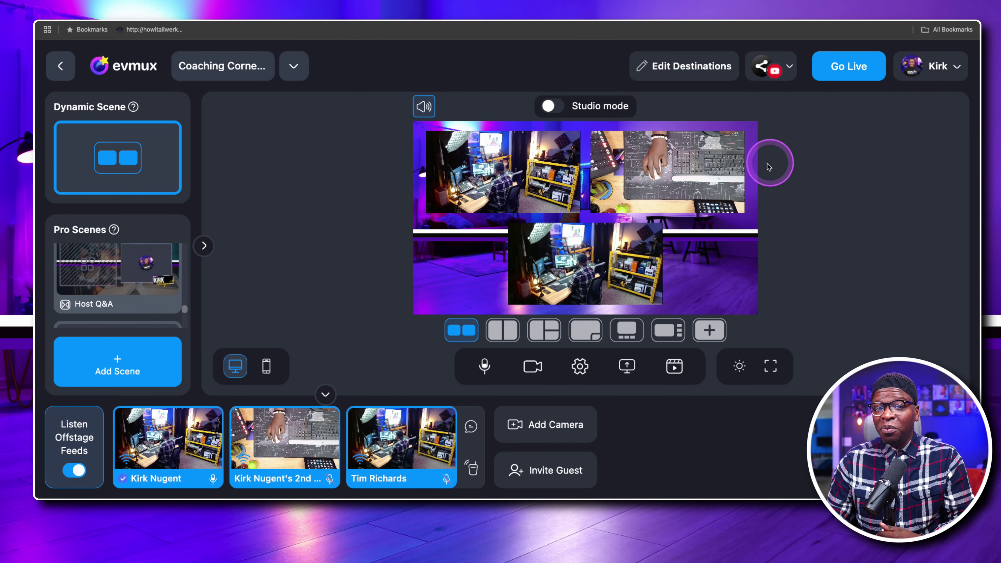